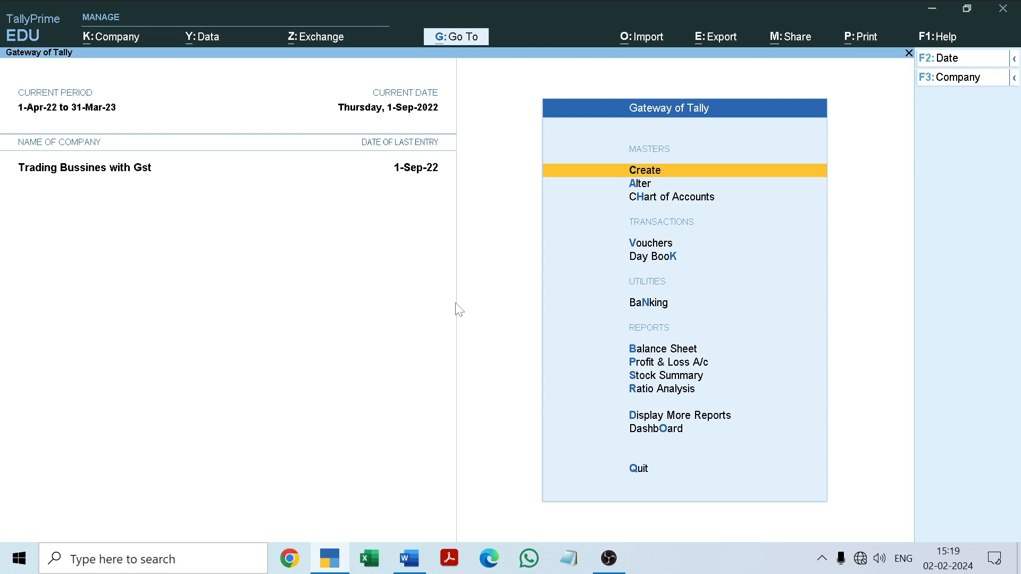
Review the Maa Telecom purchase voucher in the Day Book and return to the Gateway of Tally
key(Down)
key(Down)
key(Down)
key(Down)
key(Return)
key(Down)
key(Down)
key(Down)
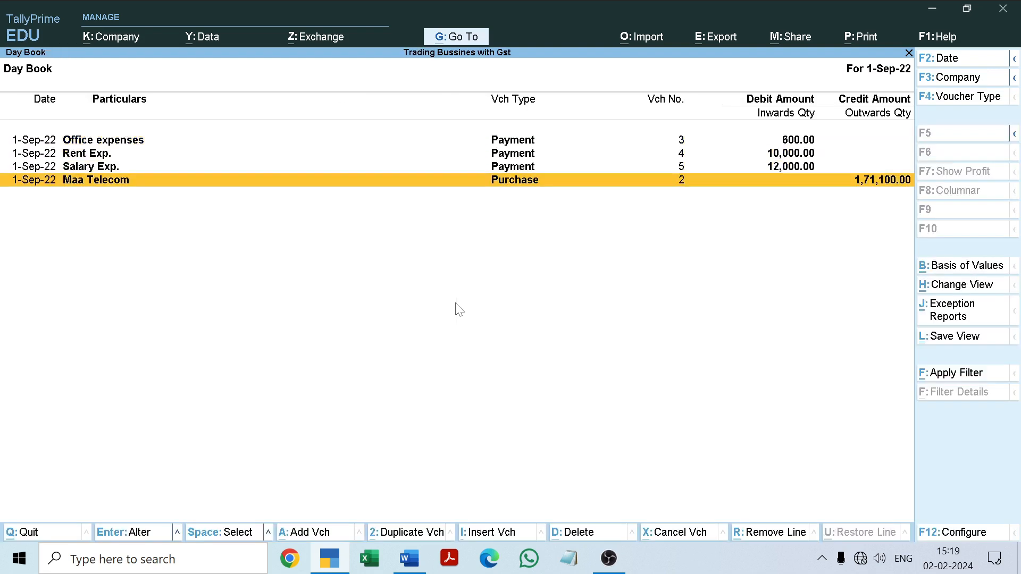
key(Return)
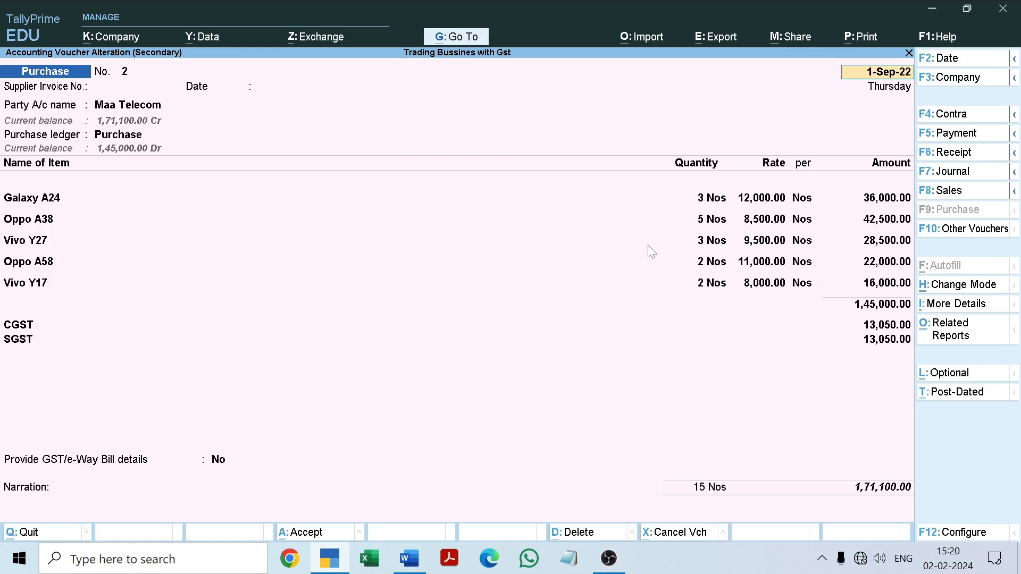
key(Escape)
key(y)
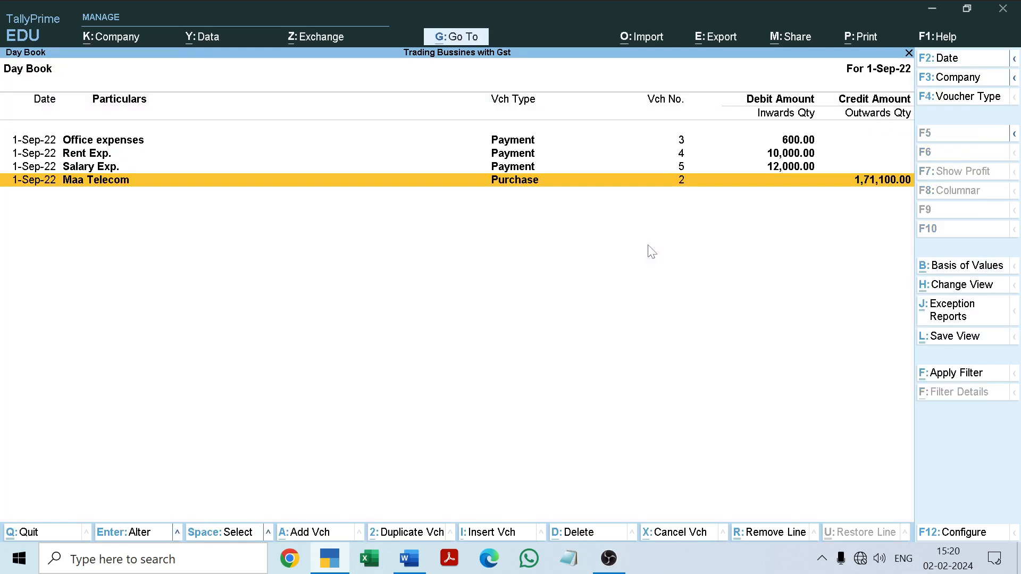
key(Escape)
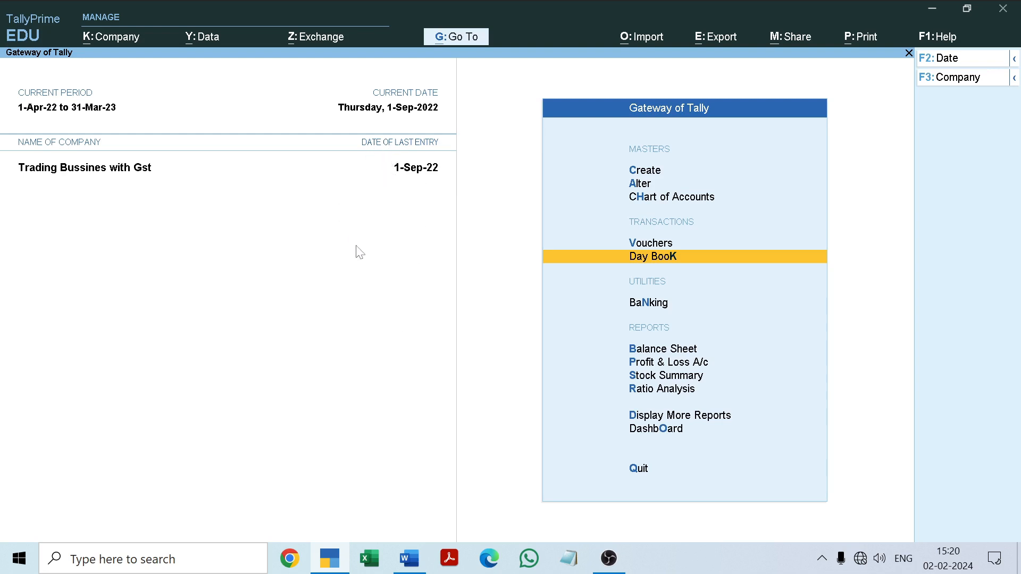
Switch to the Word project document and read the 7-9-2022 purchase from ABC Trading Company, with its items, rates and GST
click(410, 559)
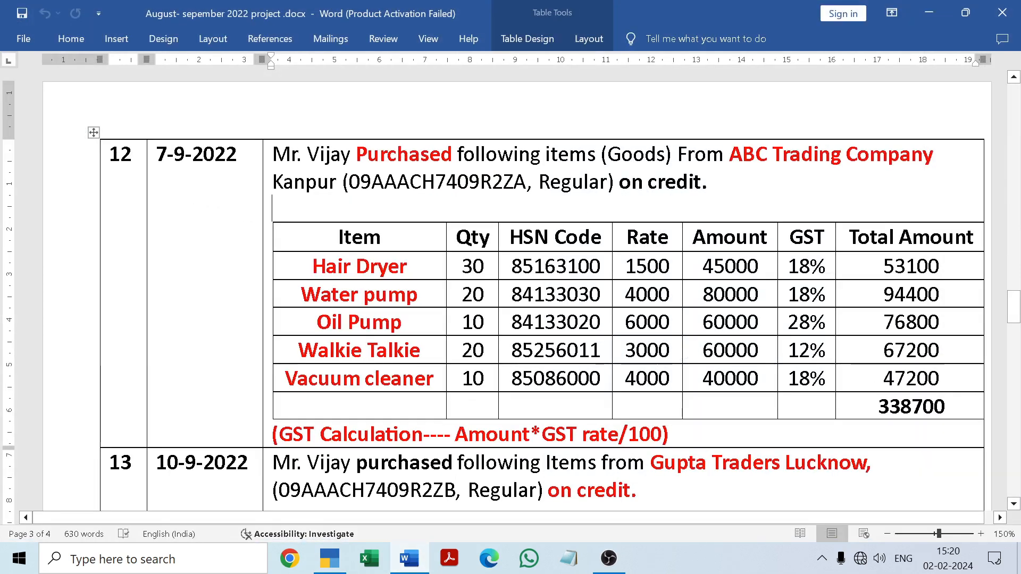
mouse_move(1013, 307)
mouse_down()
mouse_move(1010, 213)
mouse_move(1019, 322)
mouse_up()
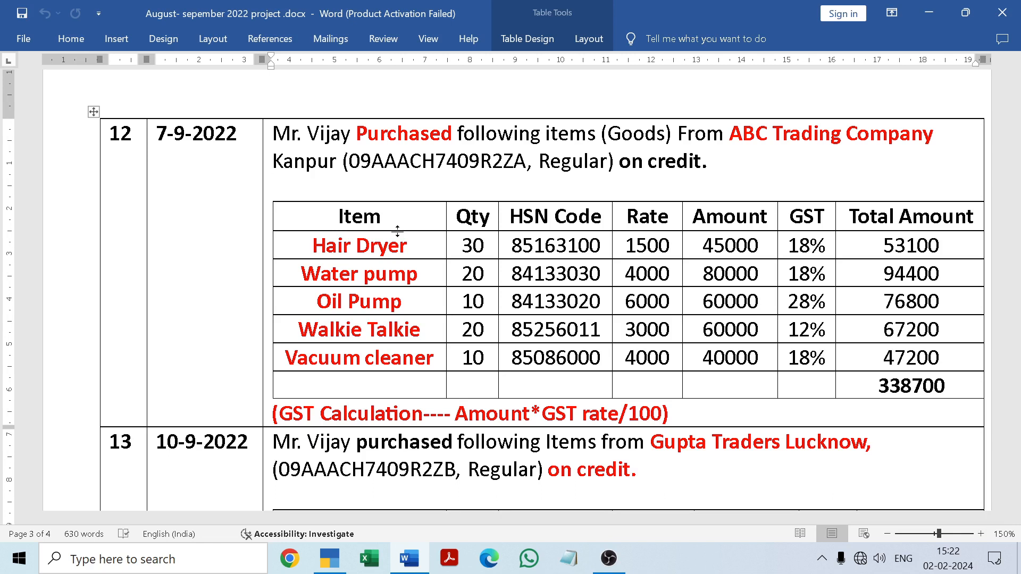
click(411, 564)
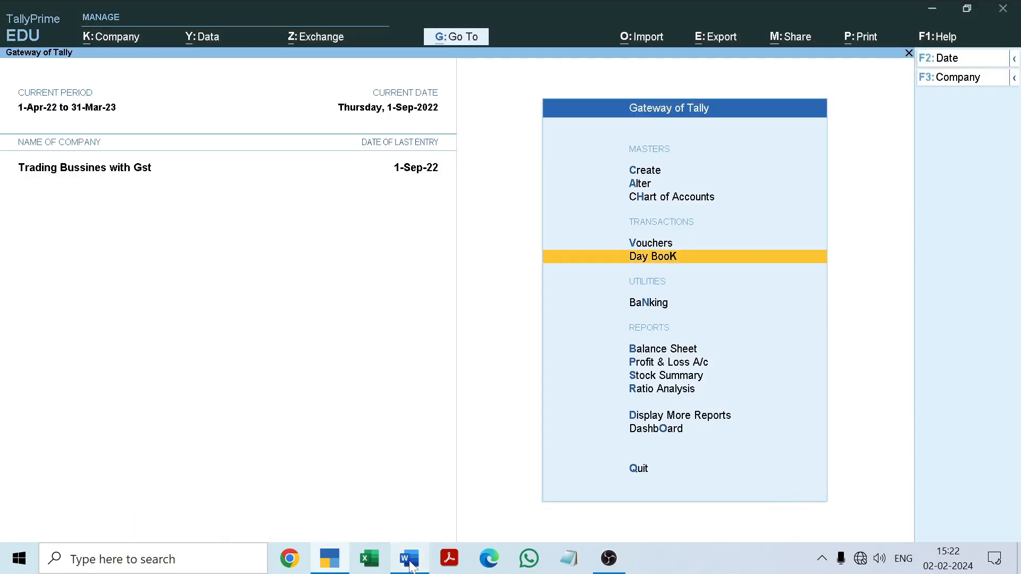
Start a new purchase voucher in TallyPrime, leaving the supplier invoice number and date blank, and stay on the party account selection
key(Up)
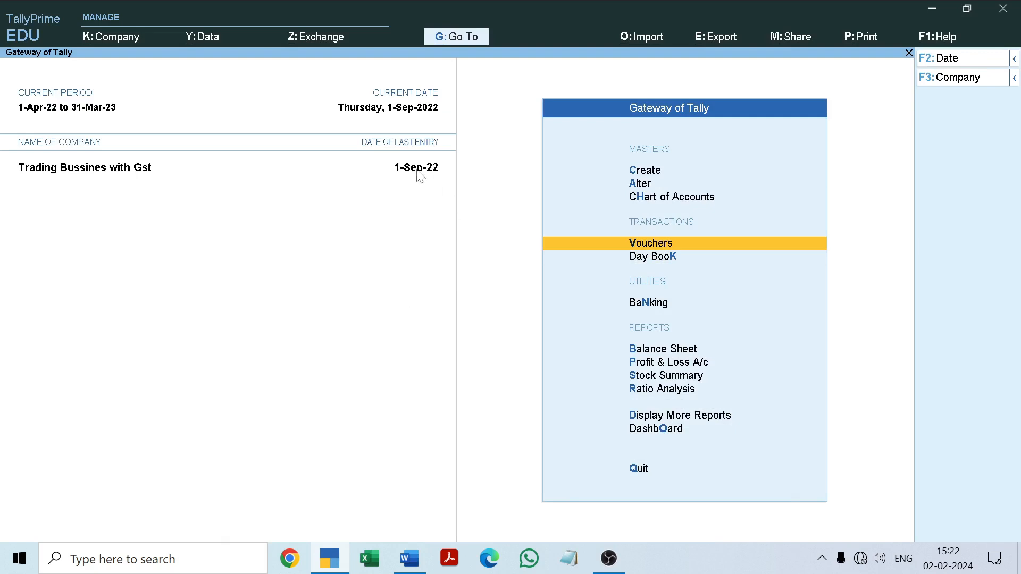
key(Return)
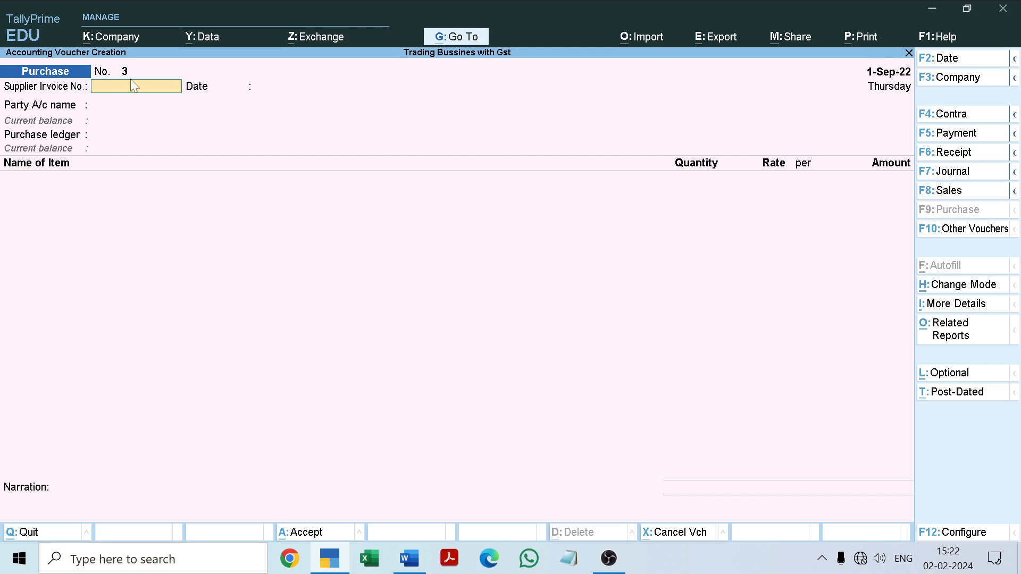
key(Return)
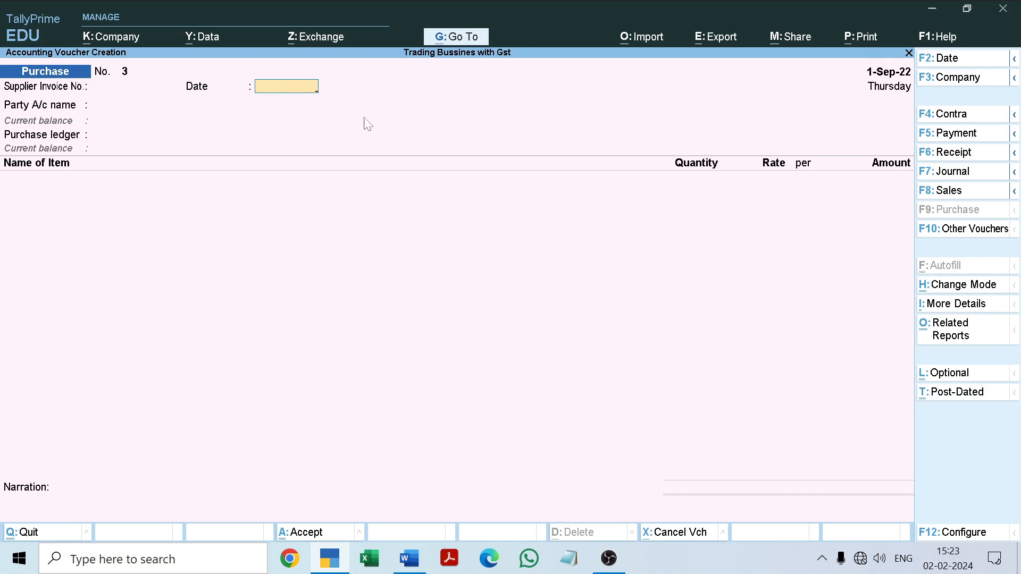
key(Return)
key(Return)
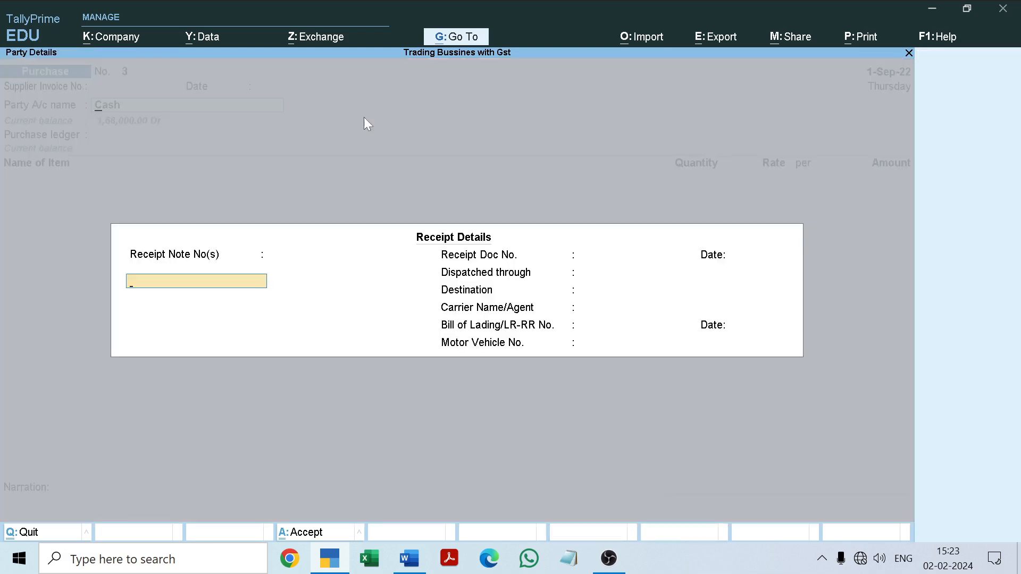
key(Escape)
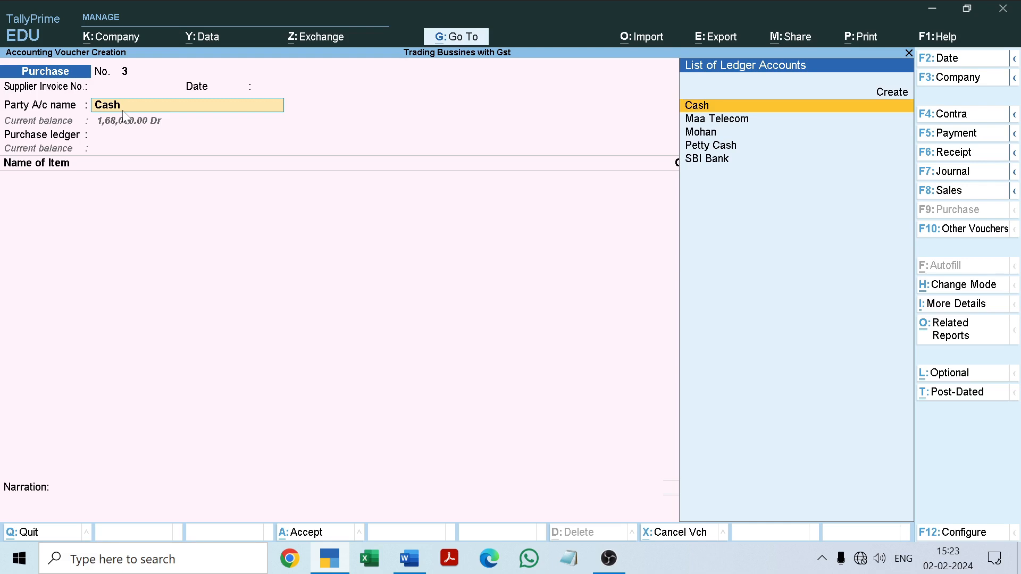
Create a party ledger named ABC Trading Company, copying the name from the Word document, under the Sundry Creditors group
key(alt+c)
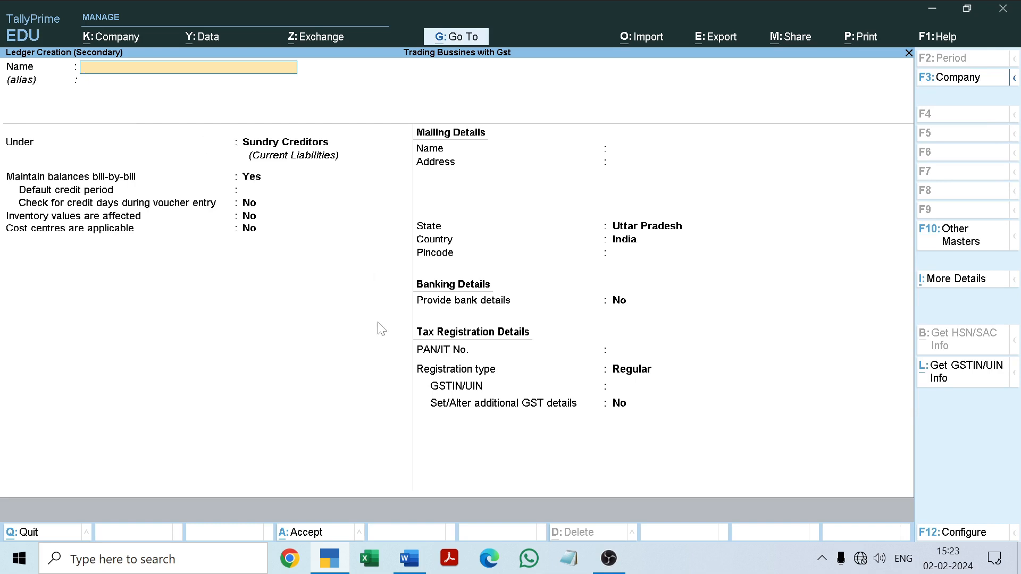
click(410, 559)
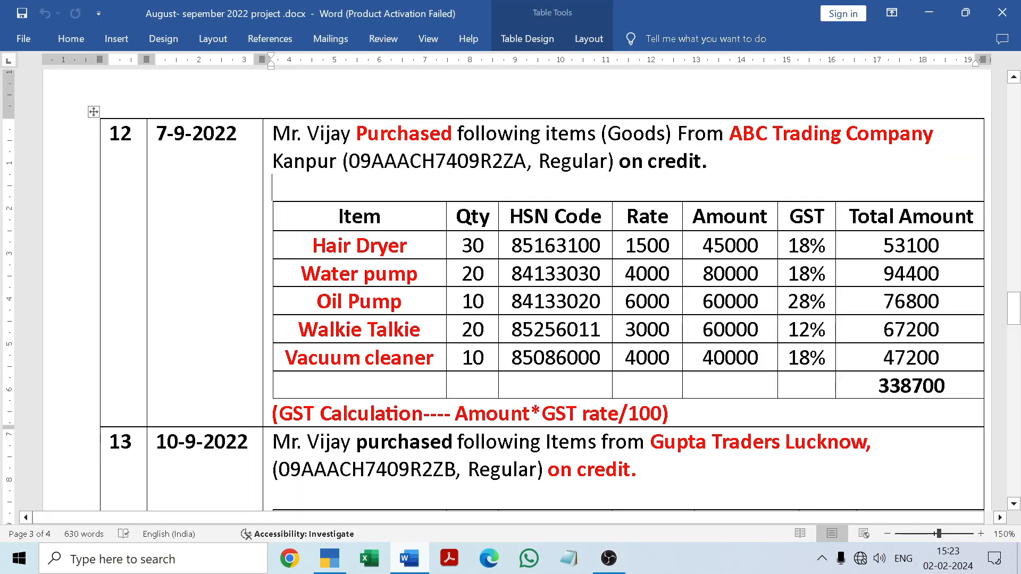
drag(729, 134, 908, 144)
key(ctrl+c)
click(414, 559)
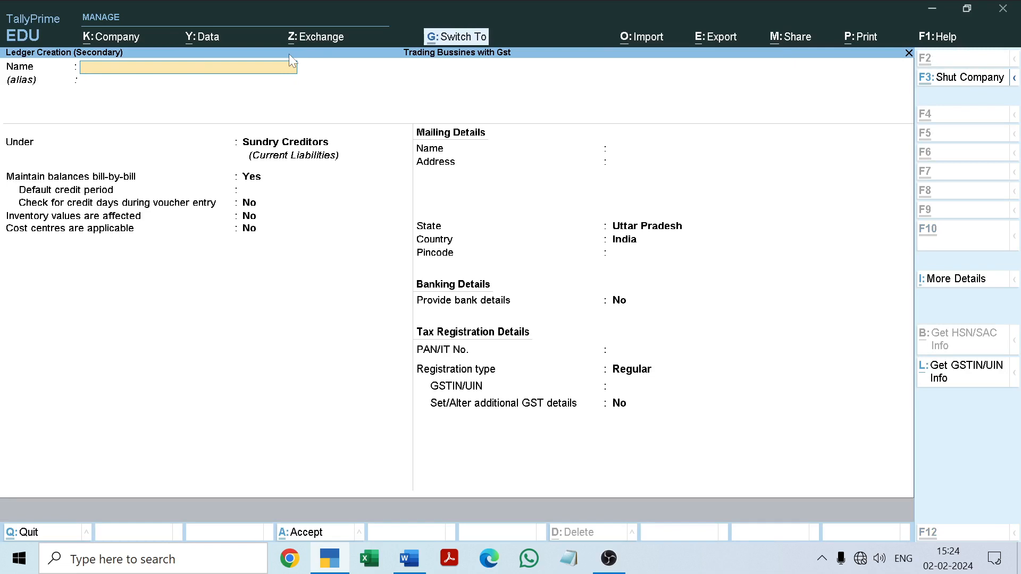
key(ctrl+v)
key(Return)
key(Return)
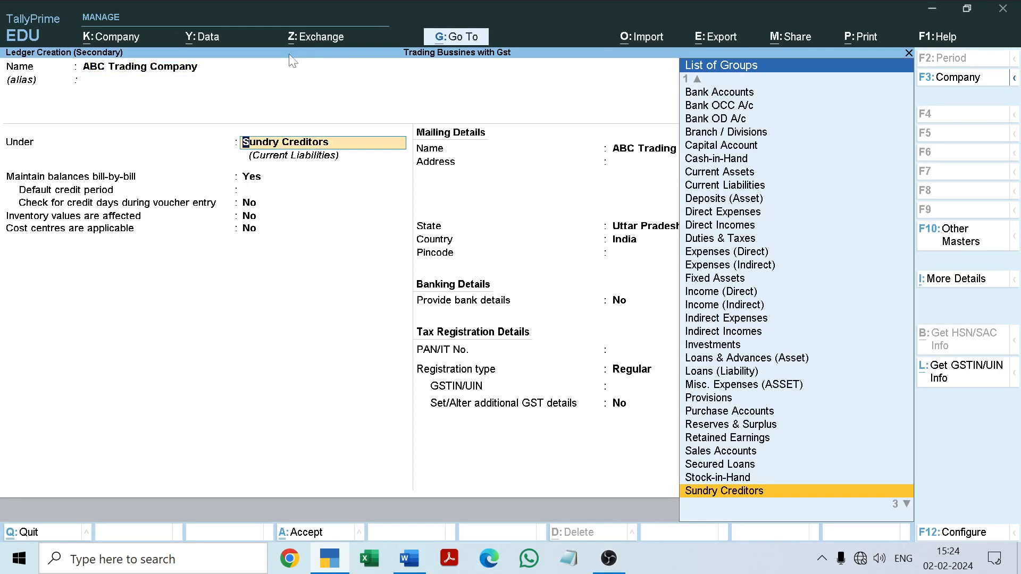
key(Return)
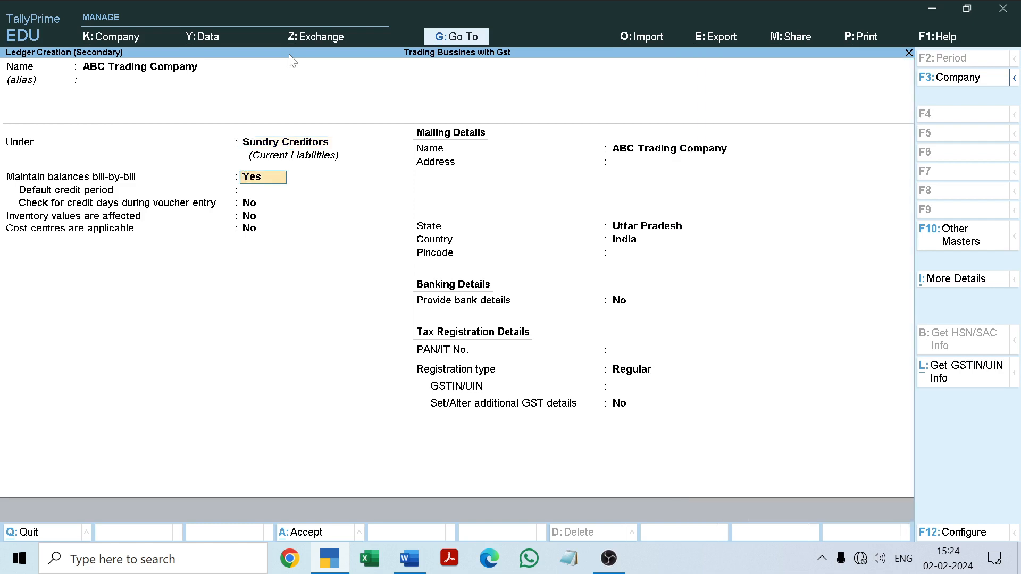
Keep bill-by-bill balances, state Uttar Pradesh, no bank details and Regular registration for the ledger, leaving the address, pincode and PAN blank
key(Return)
key(Return)
key(Return)
key(Return)
key(Return)
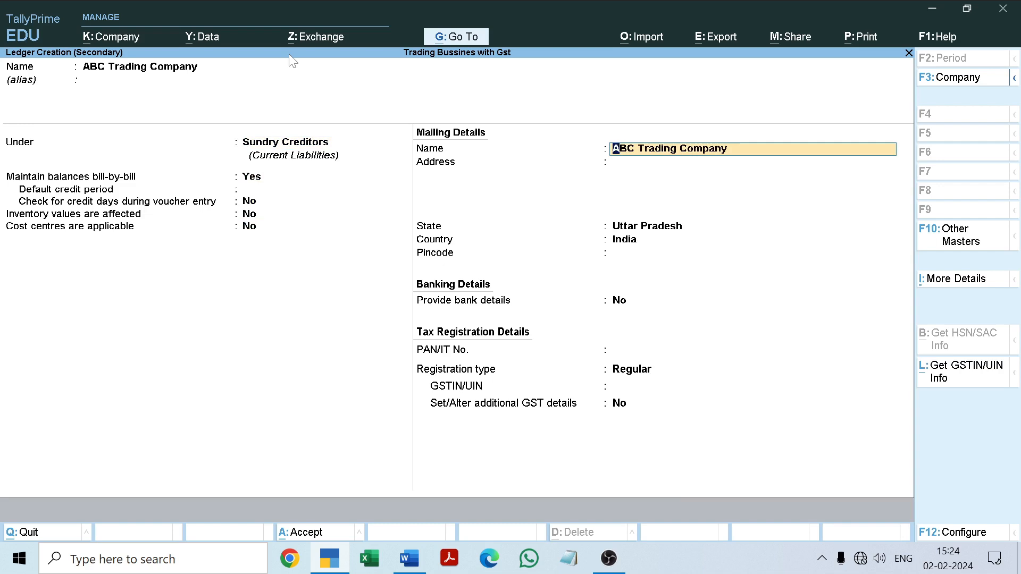
key(Return)
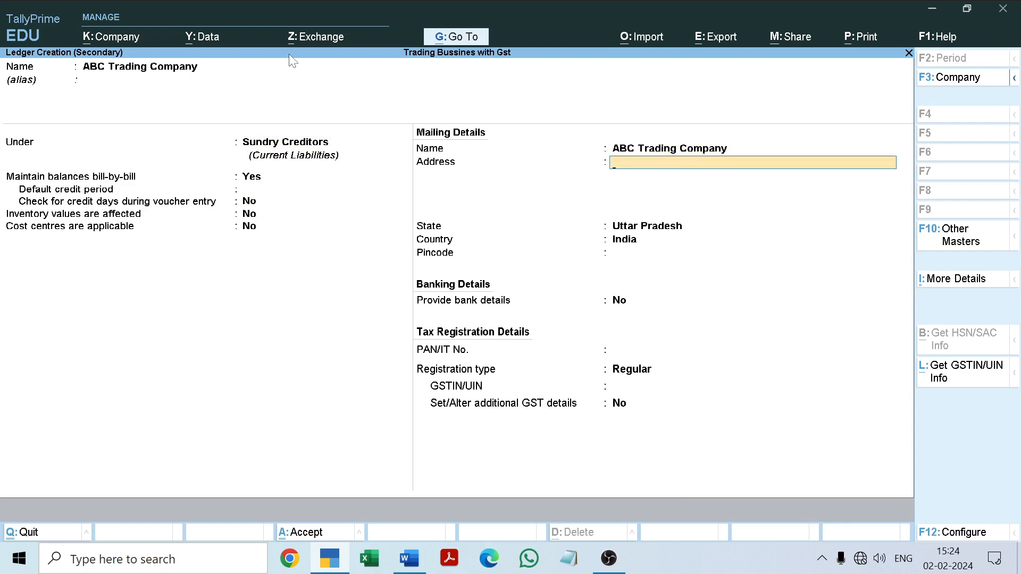
key(Return)
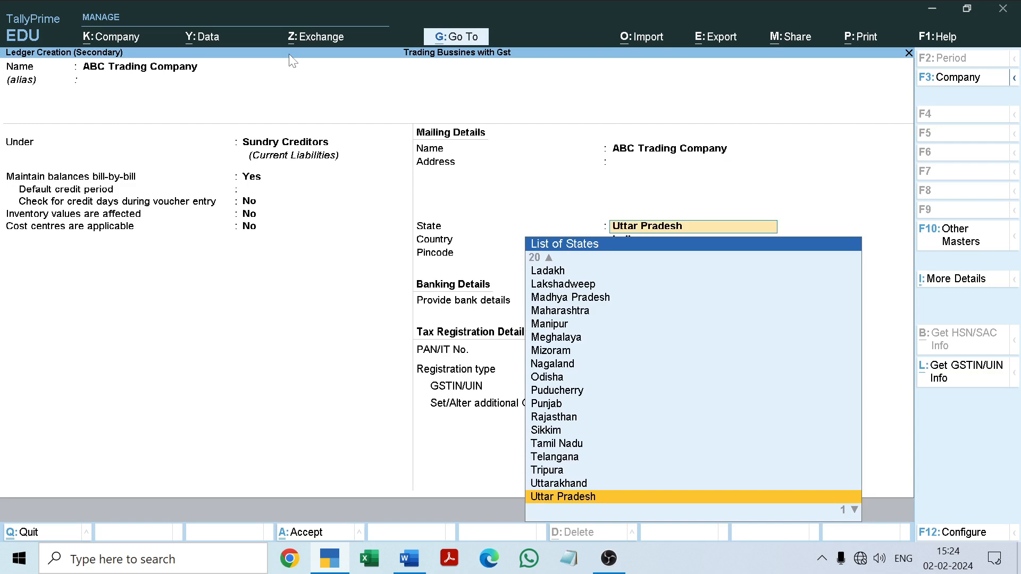
key(Return)
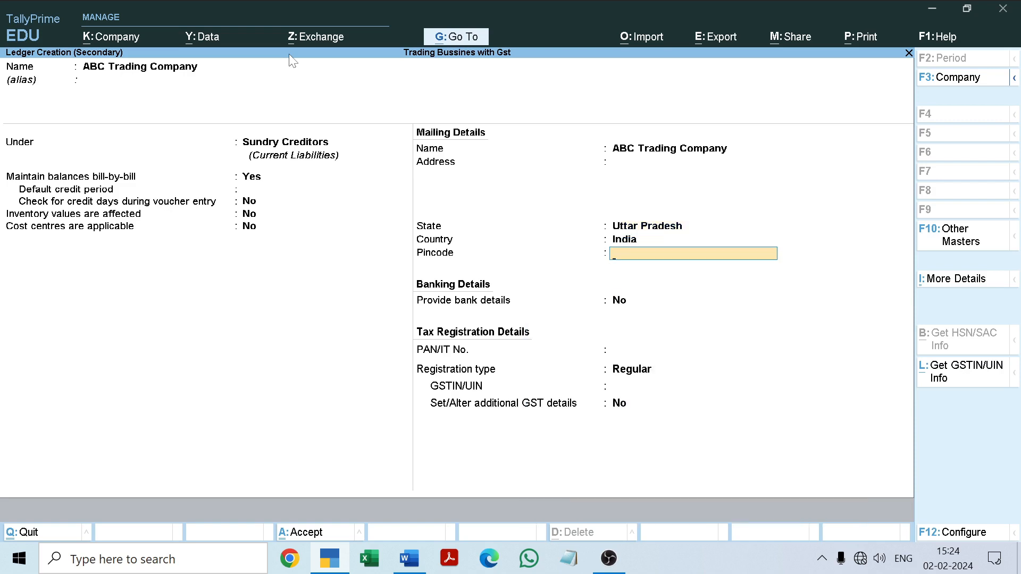
key(Return)
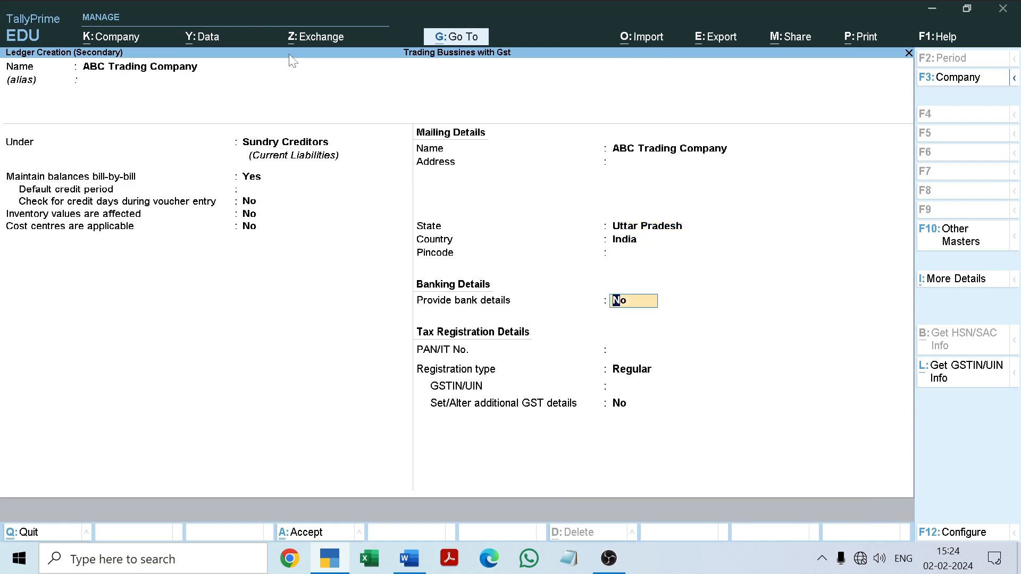
key(Return)
key(Return)
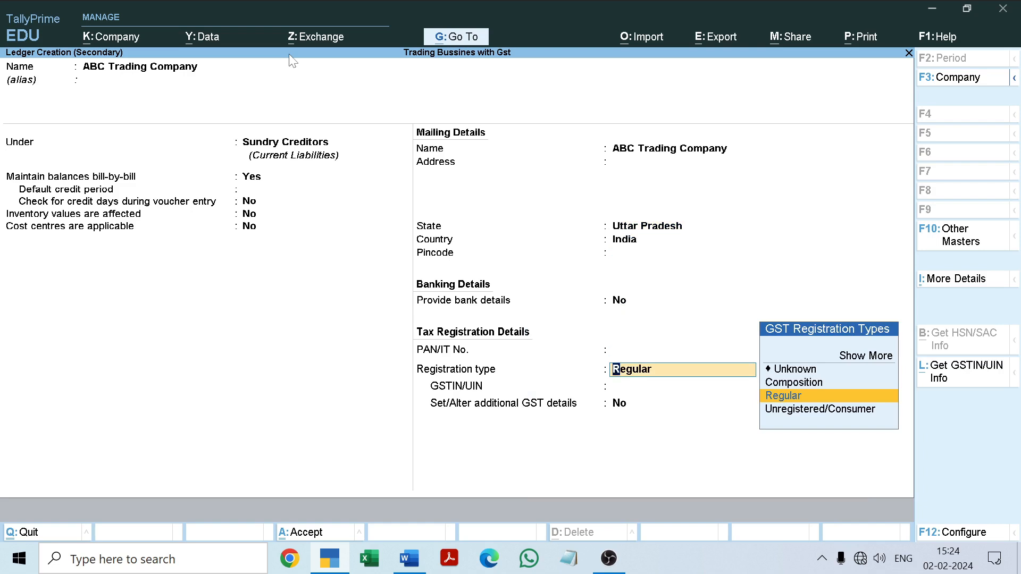
key(Return)
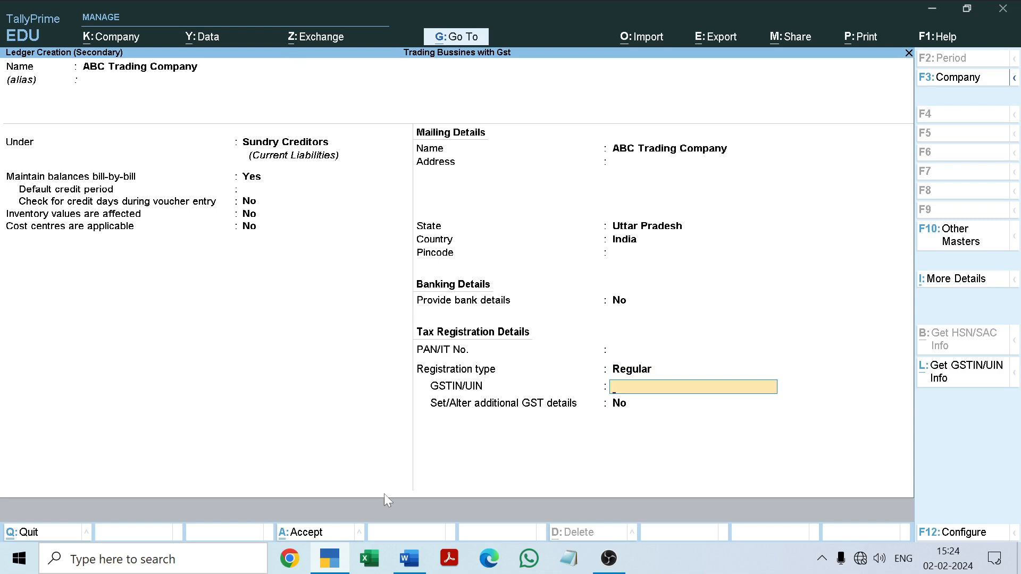
Copy the supplier's GSTIN from the Word document into the ledger, keep additional GST details at No and save the ledger
click(403, 572)
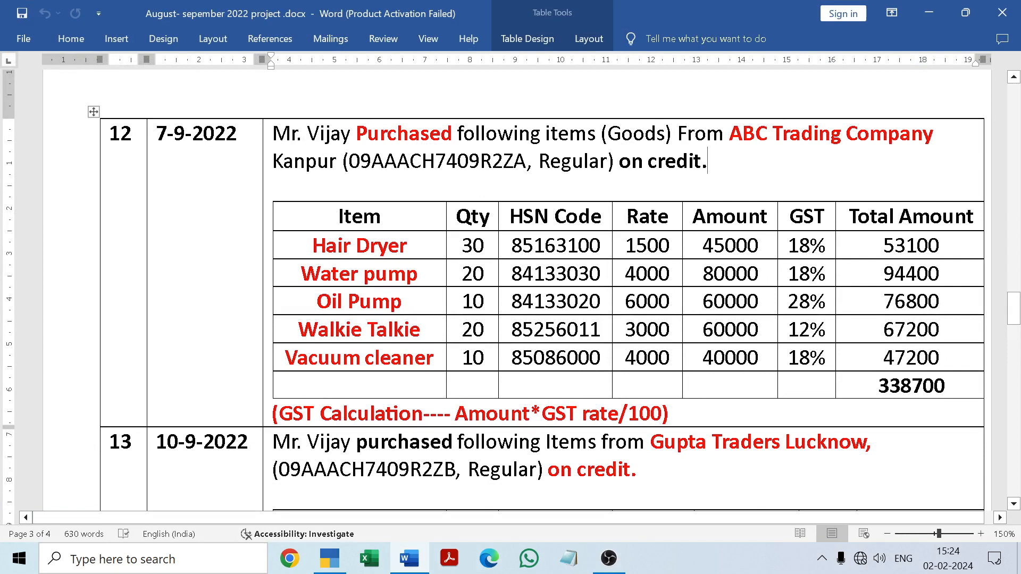
drag(348, 159, 528, 170)
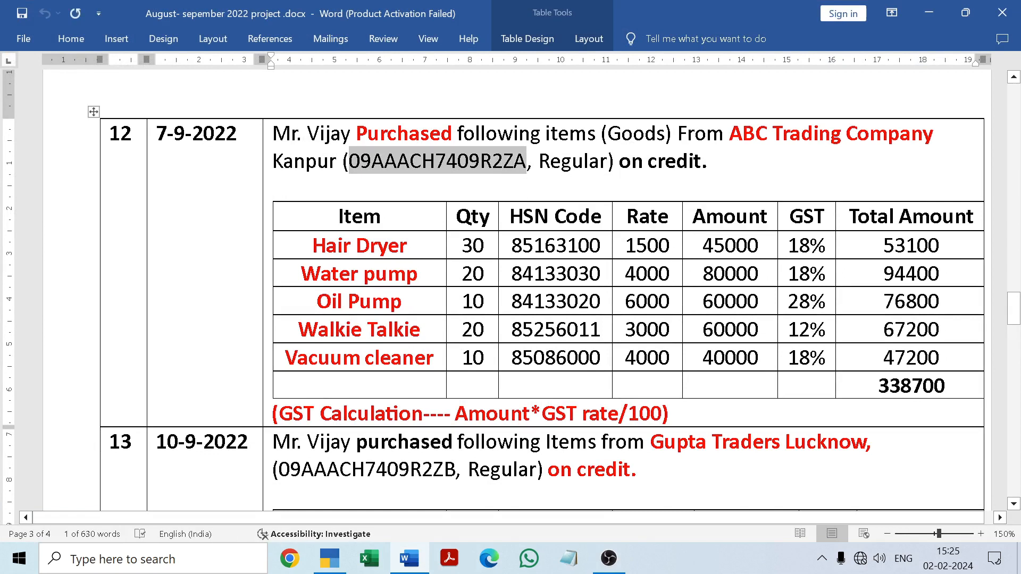
click(530, 187)
click(418, 563)
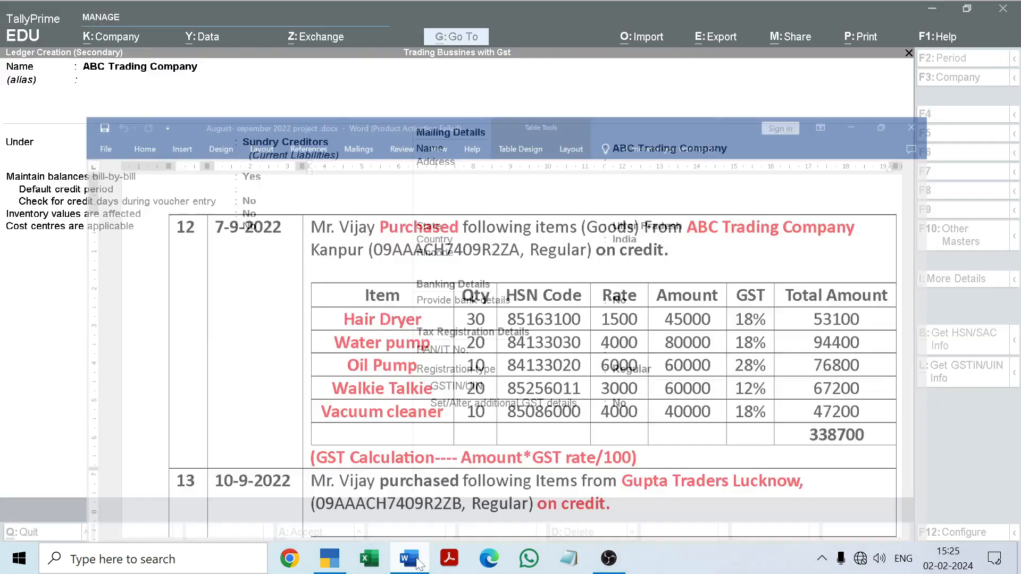
key(ctrl+alt+v)
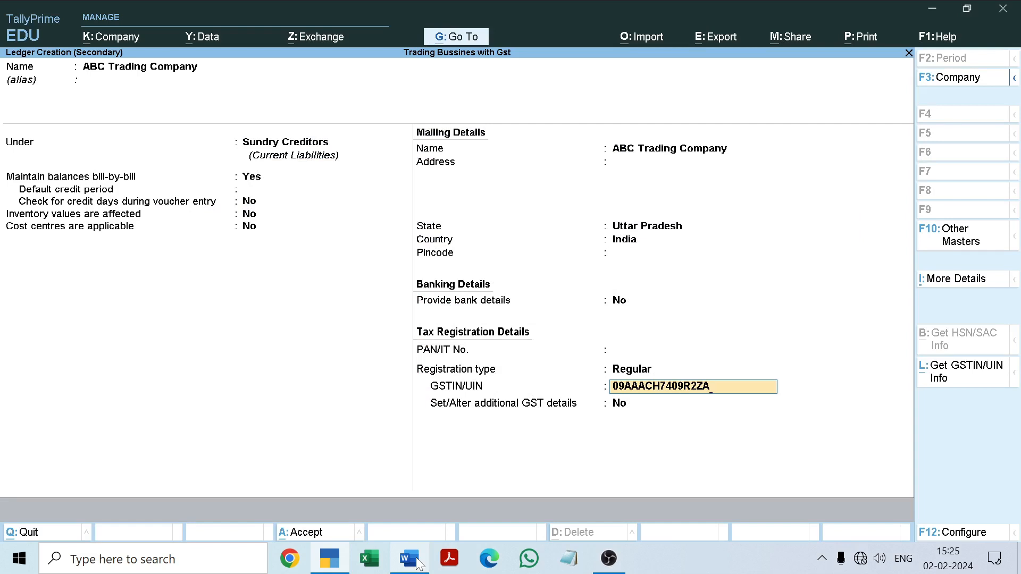
key(Return)
key(Return)
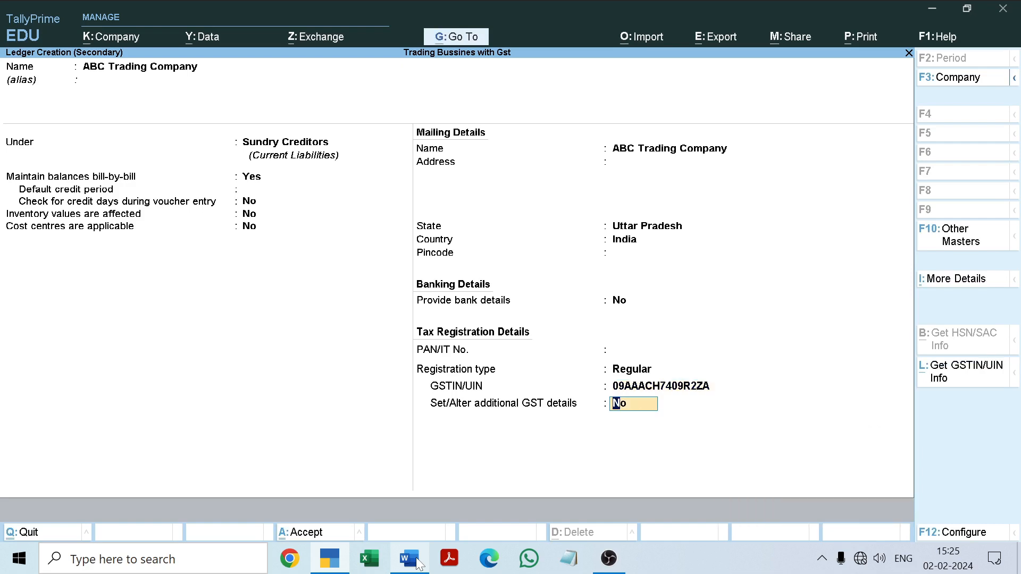
key(Return)
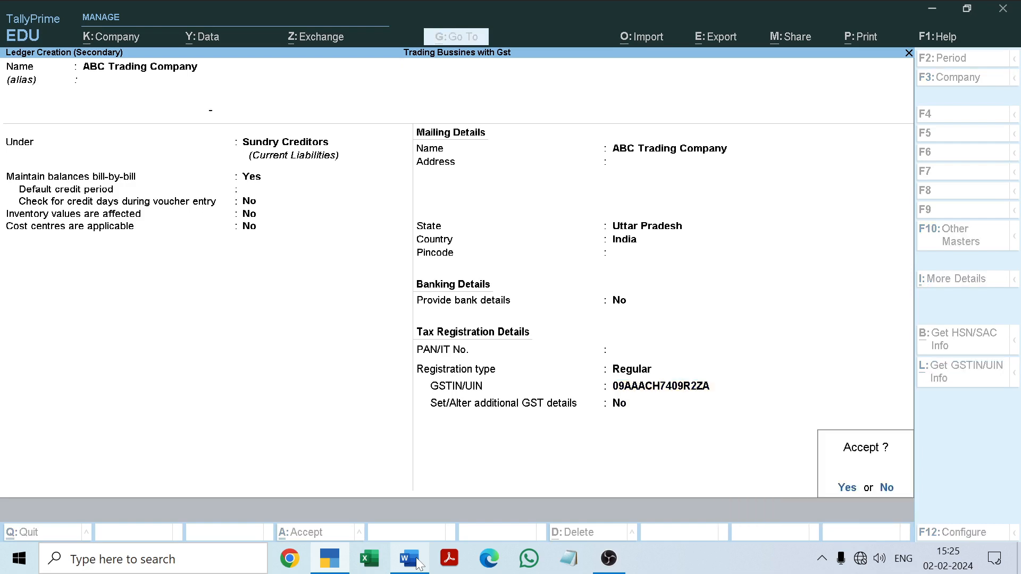
key(Return)
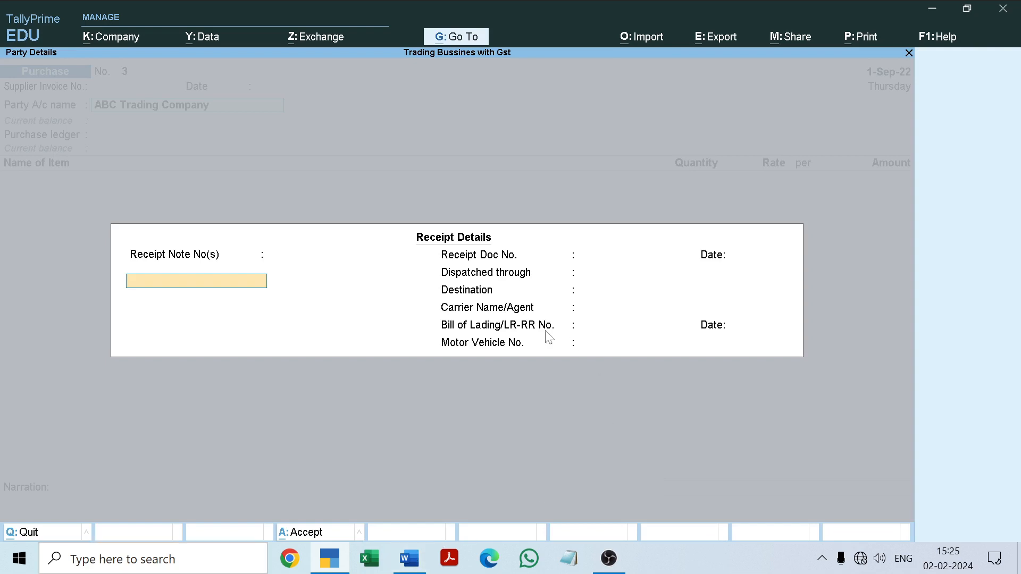
Leave all receipt details of the purchase voucher blank and continue to the party details
key(Return)
key(Return)
key(Return)
key(Return)
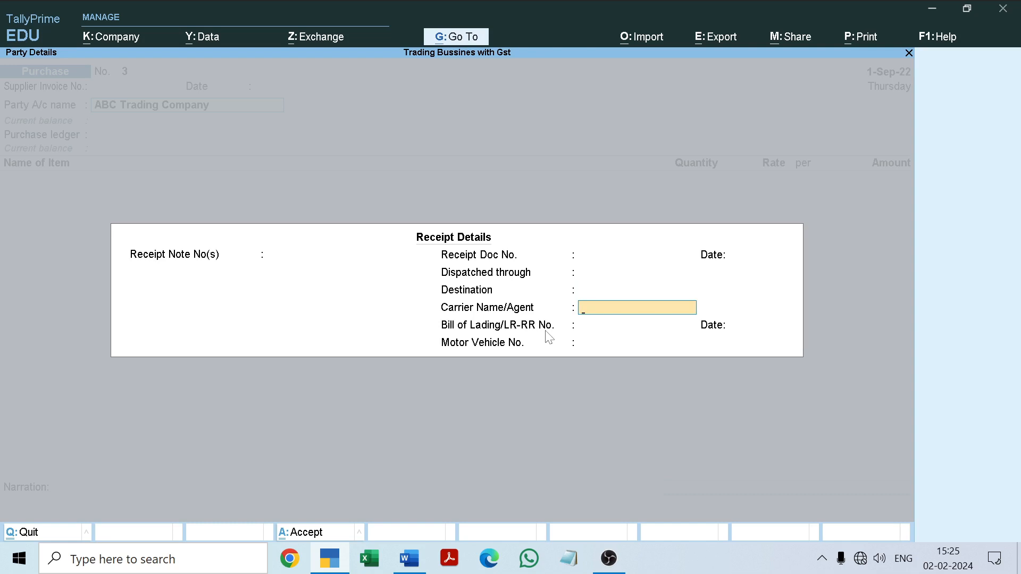
key(Return)
key(Return)
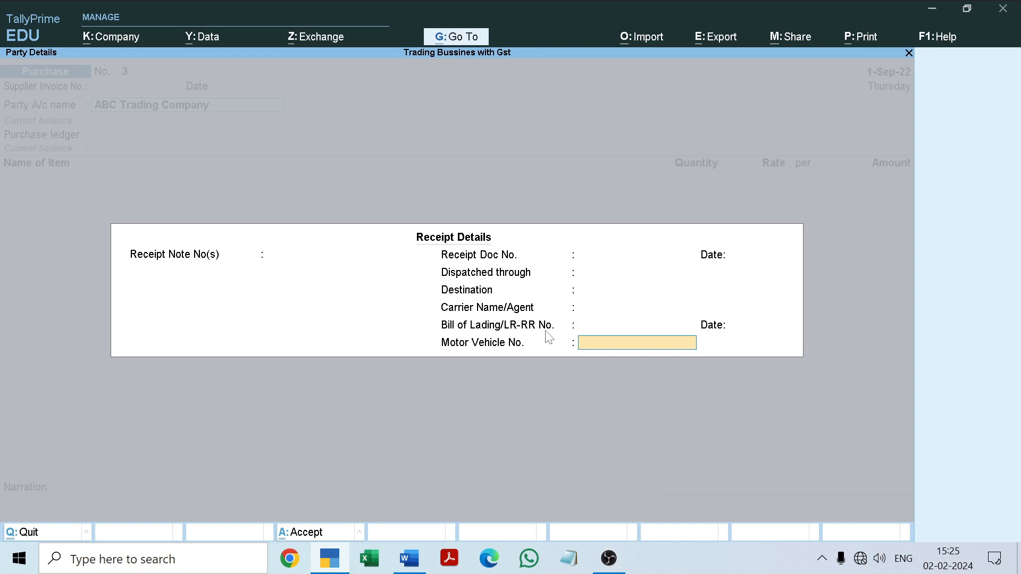
key(Return)
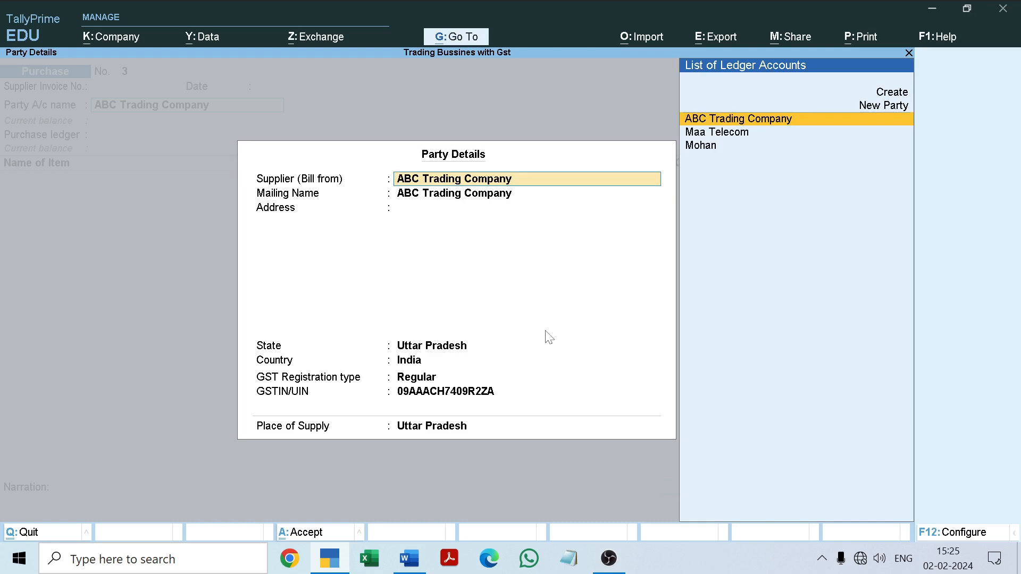
Accept the supplier's party details as filled in and select Purchase as the purchase ledger of the voucher
key(Return)
key(Return)
key(Return)
key(Return)
key(Return)
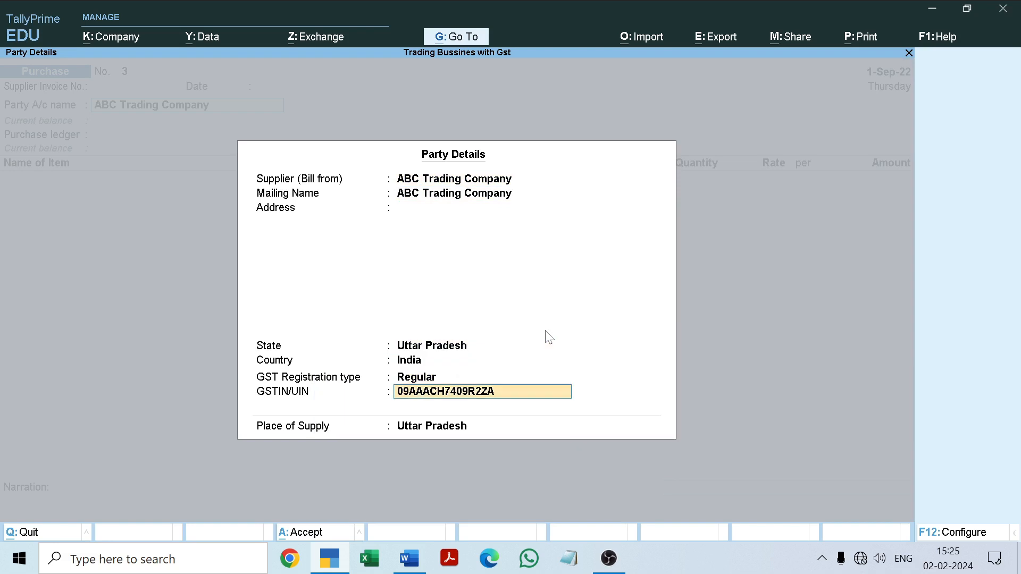
key(Return)
key(Return)
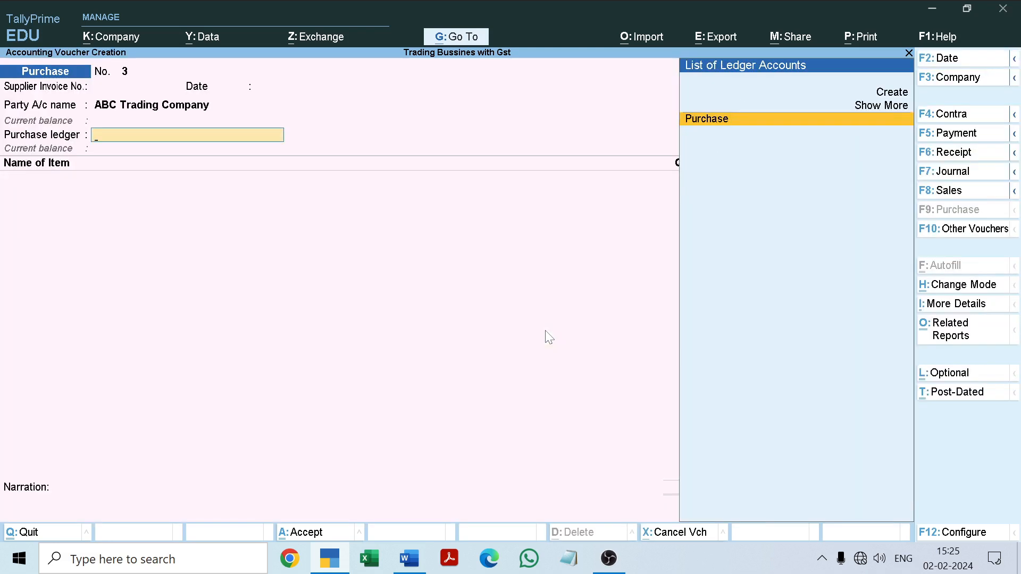
key(Return)
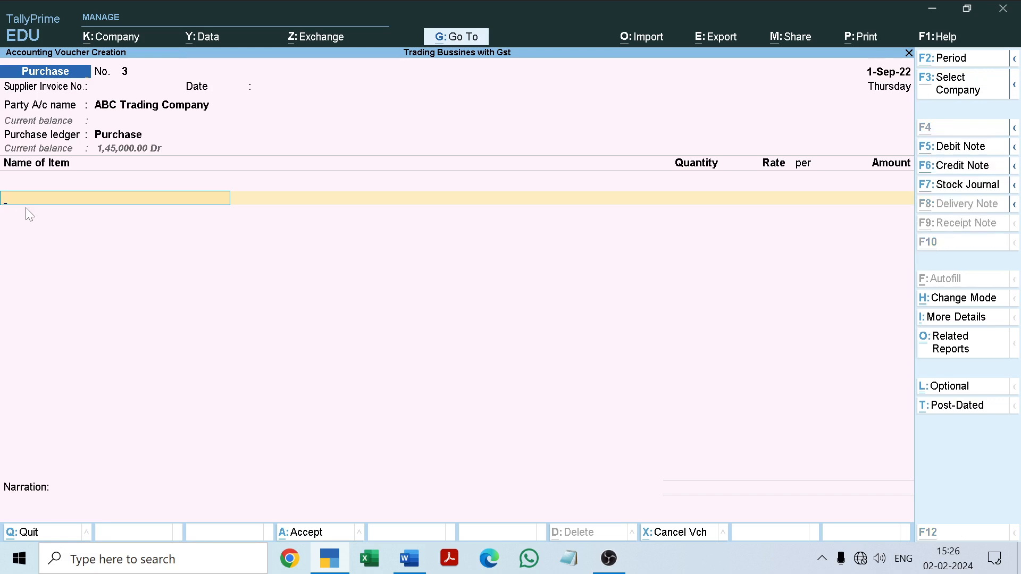
Create a stock item from the voucher's item line, copying the name Hair Dryer from the Word document and leaving the alias blank
key(alt+c)
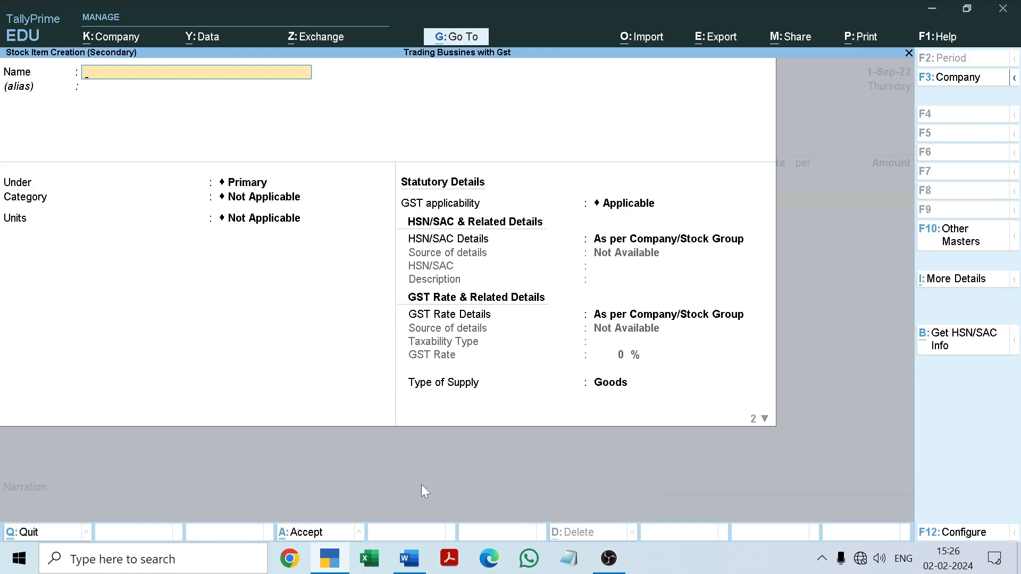
click(410, 568)
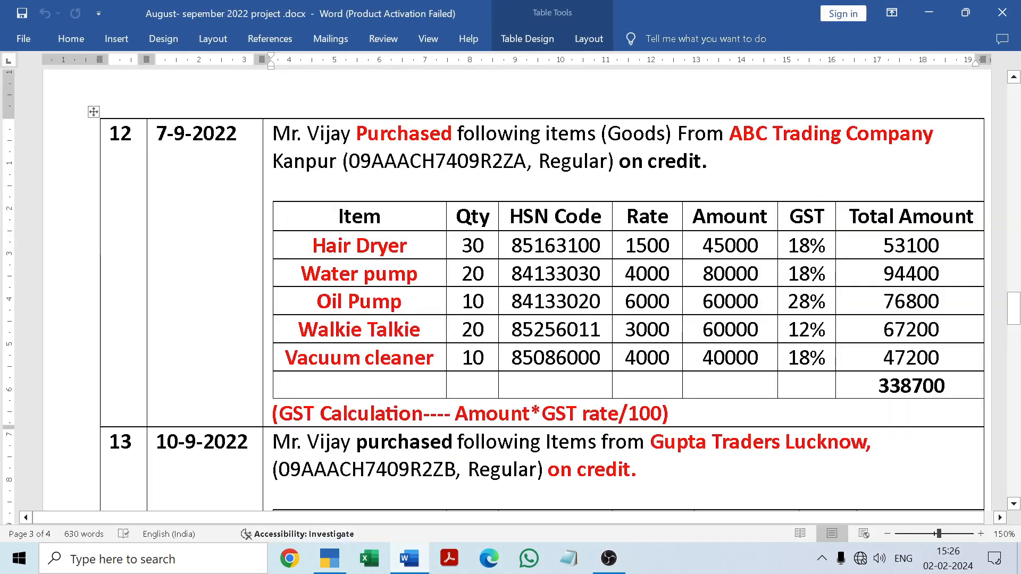
drag(312, 246, 407, 246)
key(ctrl+c)
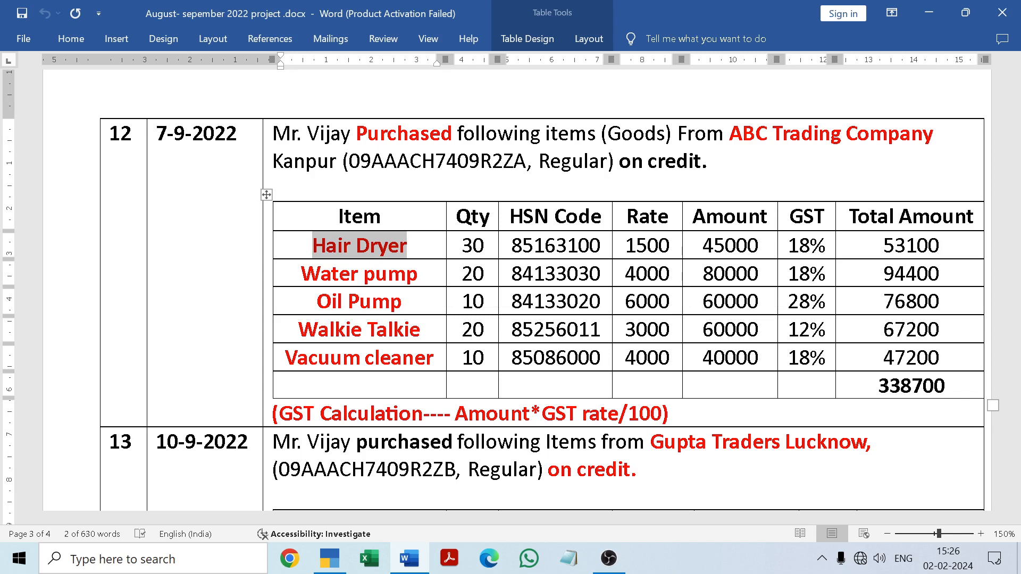
click(409, 247)
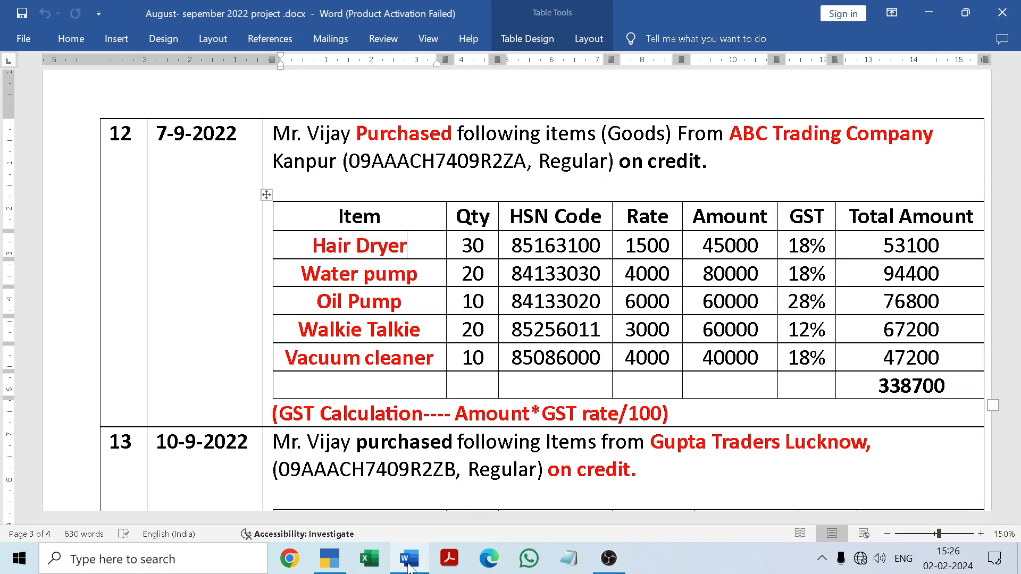
click(410, 560)
key(ctrl+v)
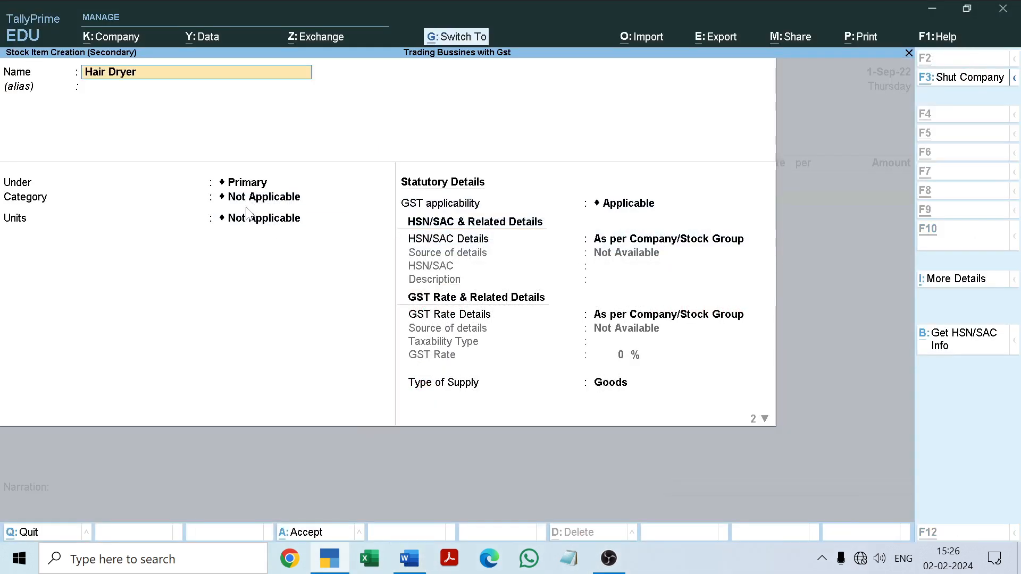
key(Return)
key(Return)
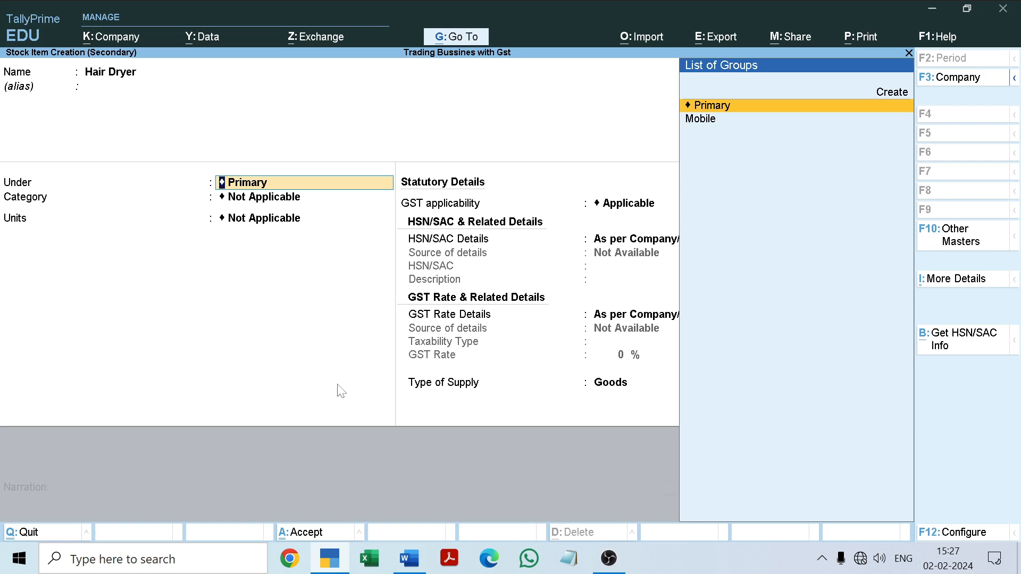
Check the purchase entries in the Word document, keep Hair Dryer under Primary with category Not Applicable, and set its units to Nos
click(409, 558)
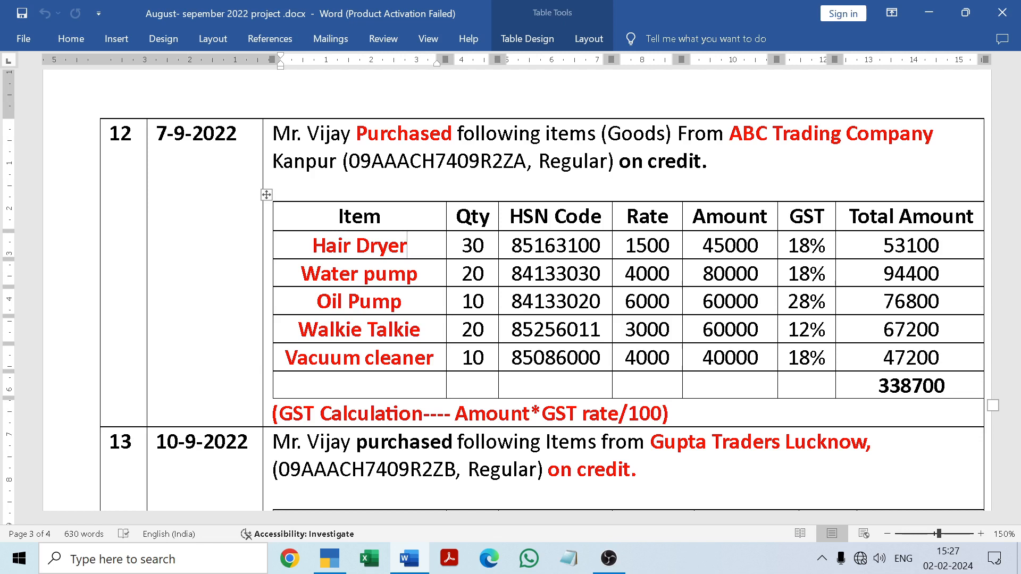
drag(1016, 316, 1017, 349)
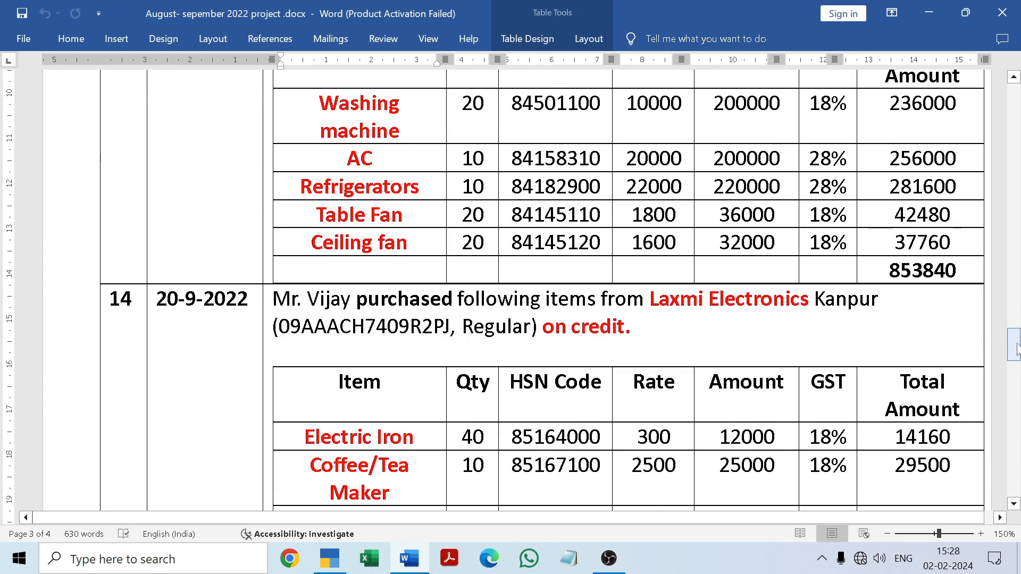
drag(1018, 349, 1019, 312)
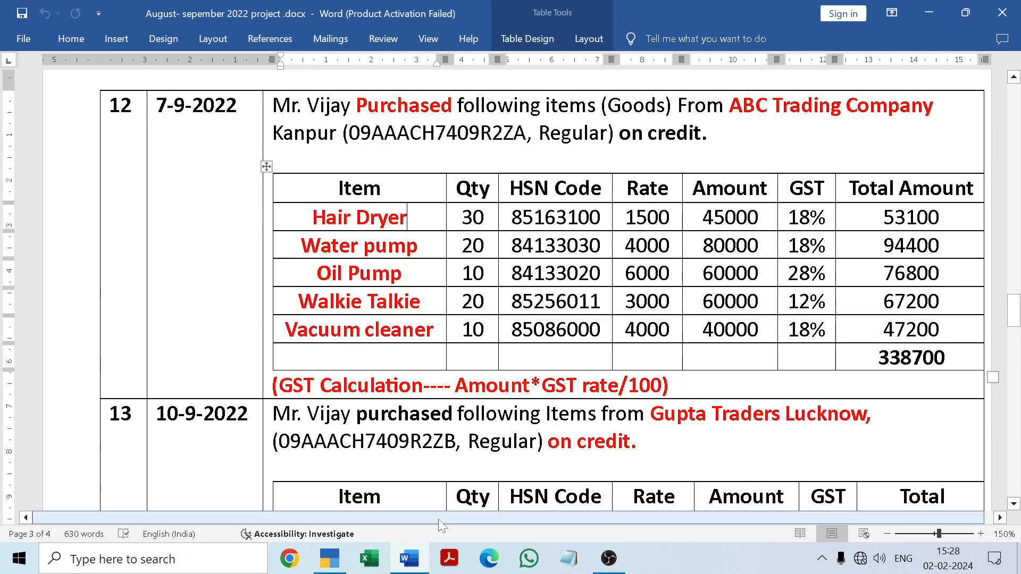
click(421, 556)
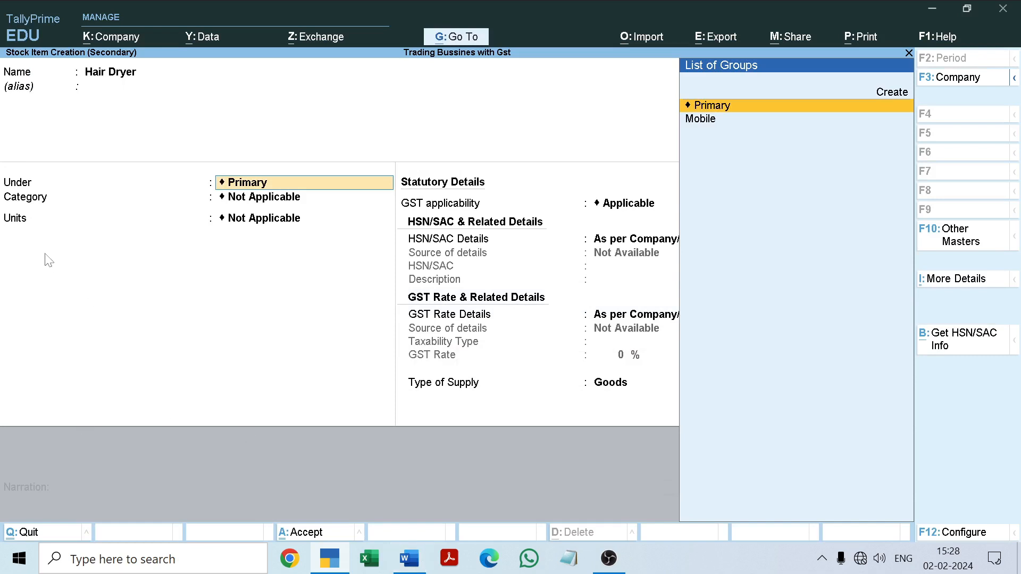
click(242, 203)
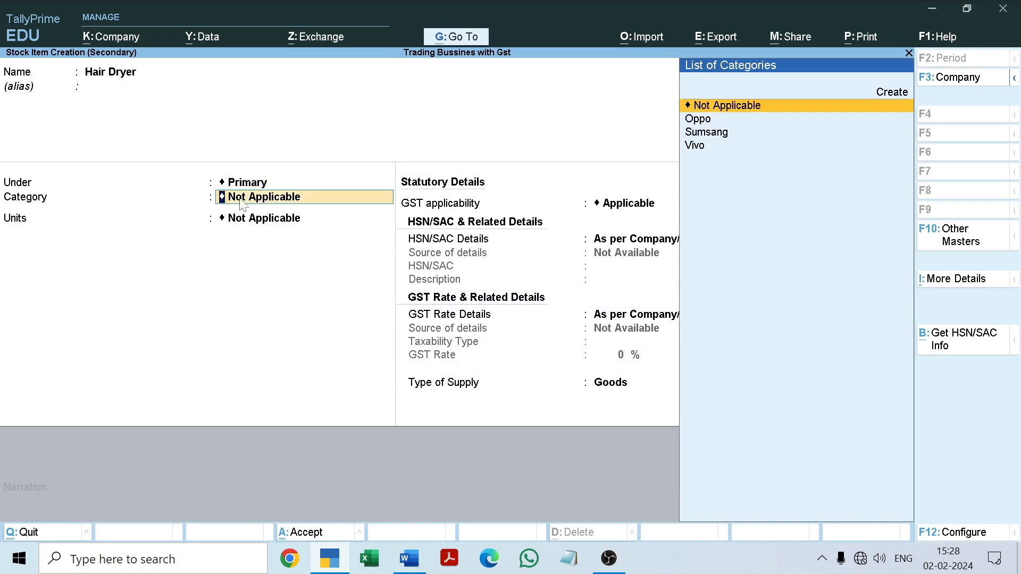
key(Return)
key(Down)
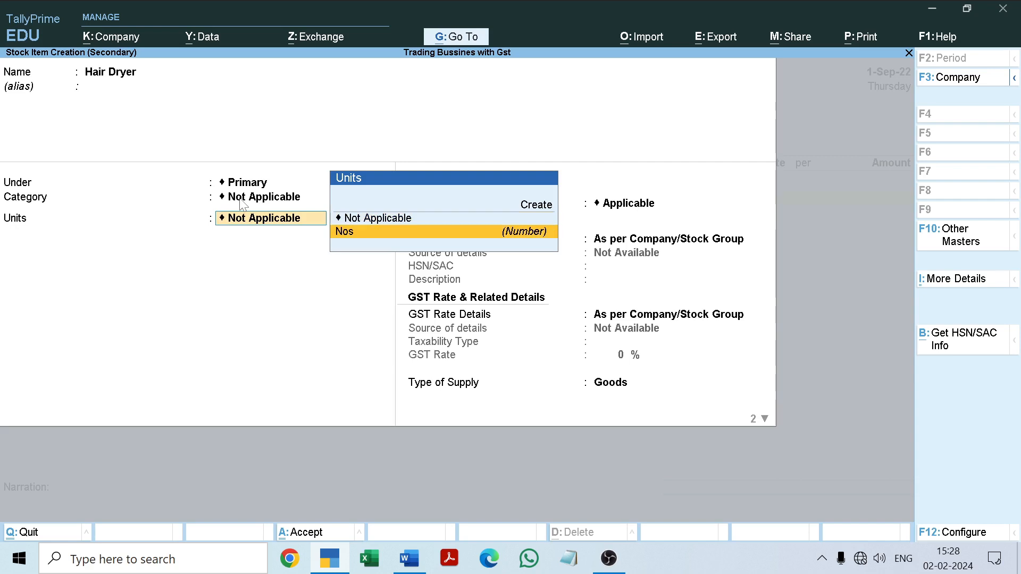
key(Return)
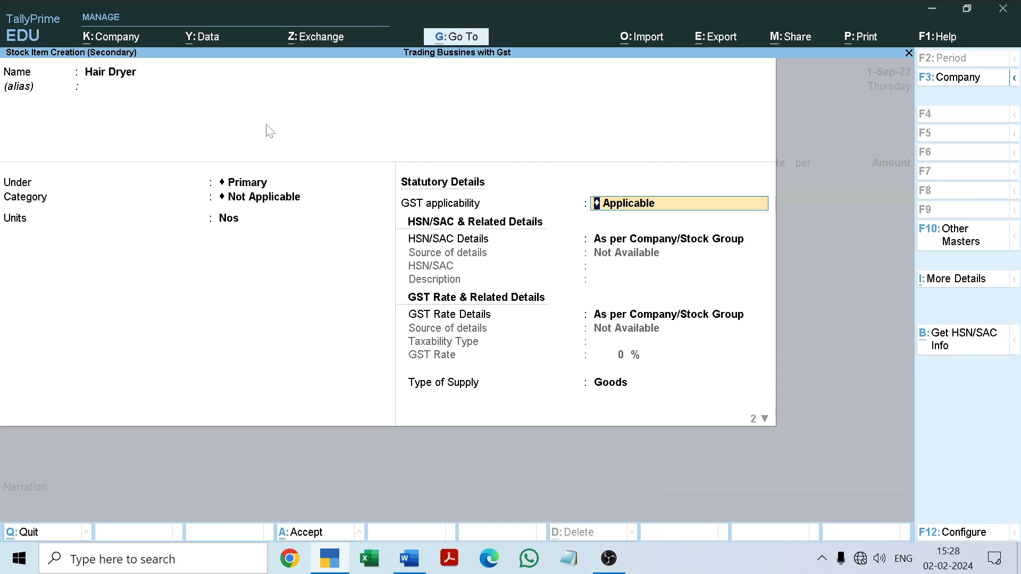
Keep GST applicable, specify the item's own HSN/SAC details with code 85163100 copied from the Word document, and leave the description blank
key(Return)
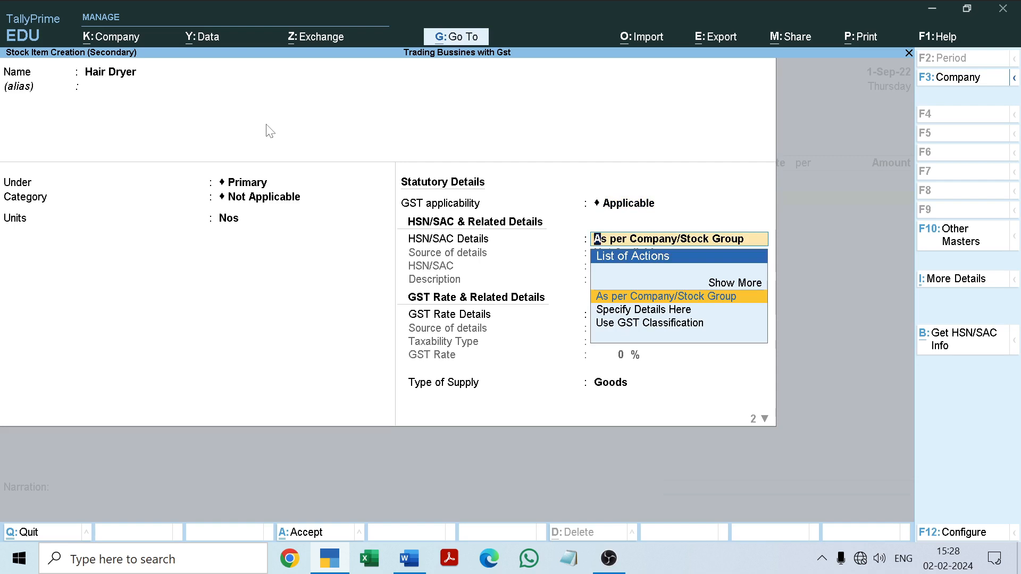
key(Down)
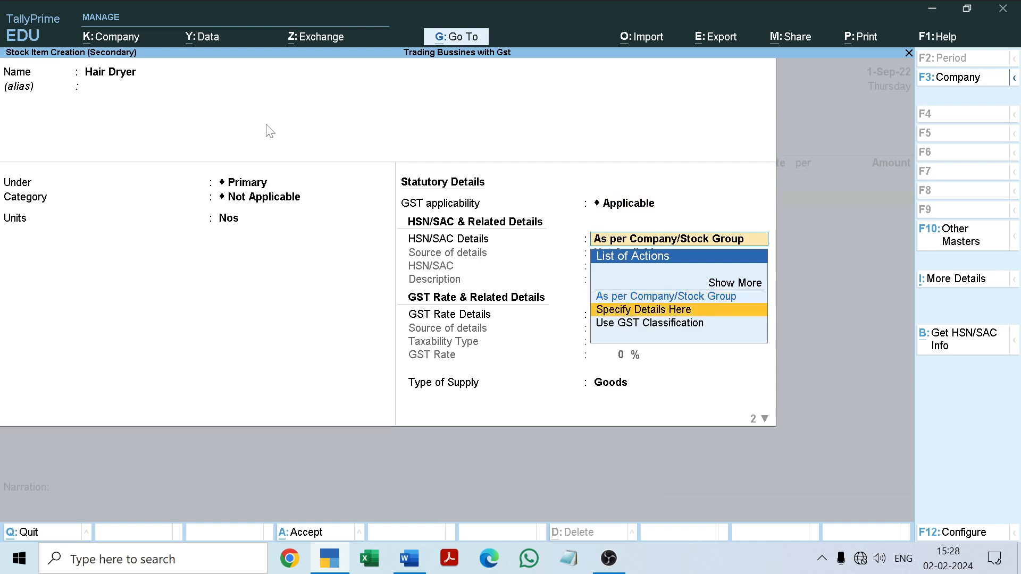
key(Return)
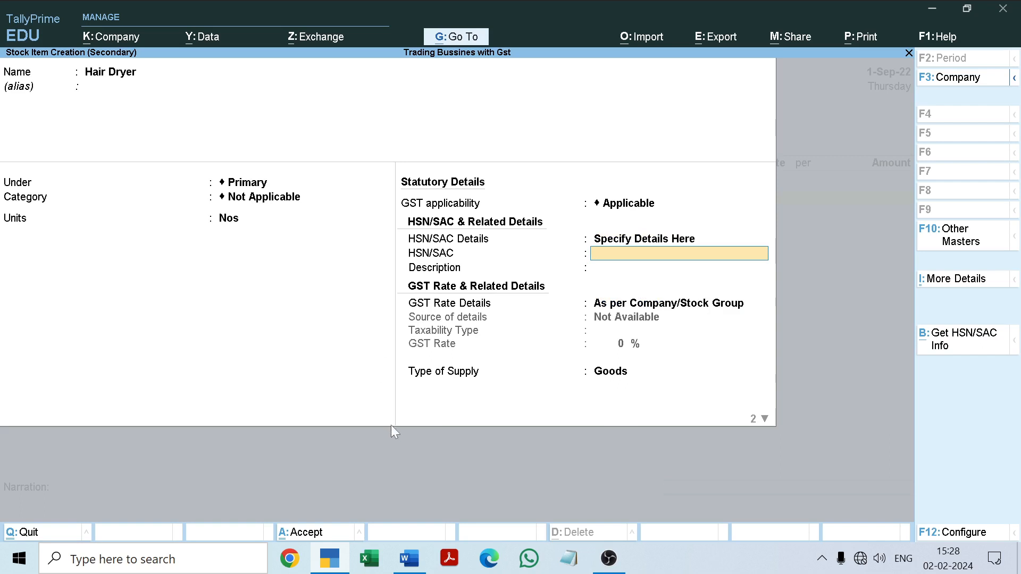
click(409, 560)
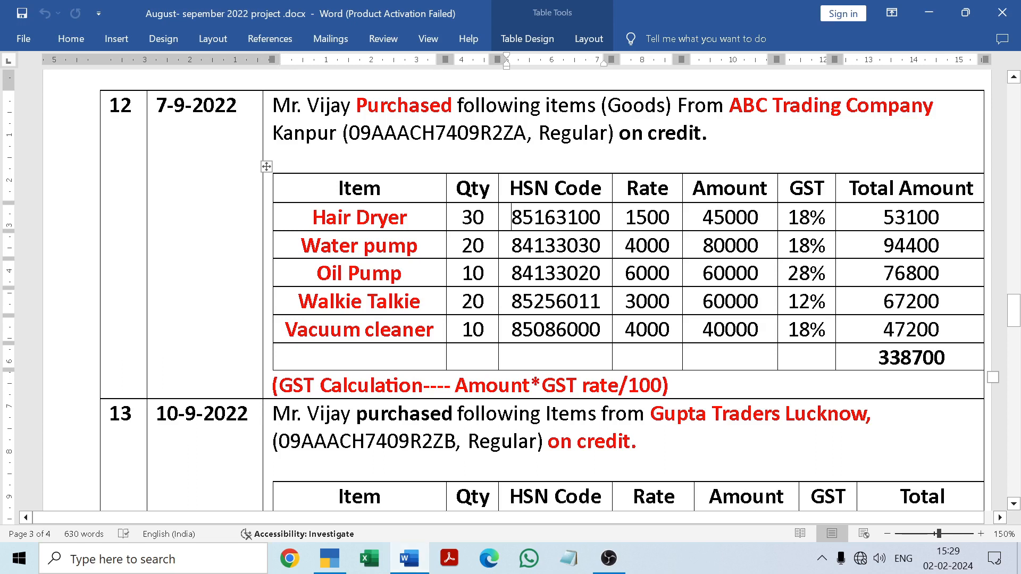
double_click(532, 217)
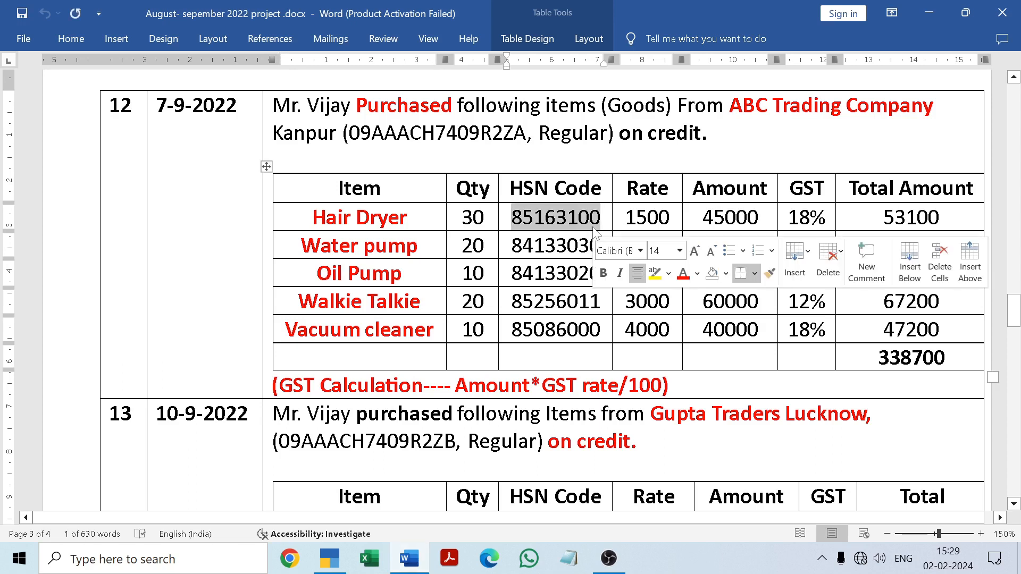
key(ctrl+c)
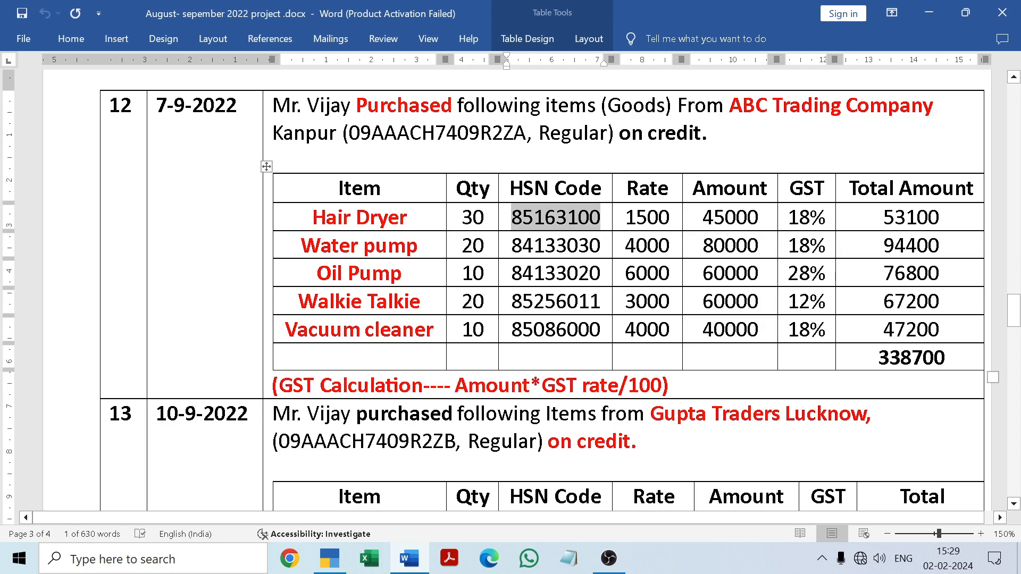
click(473, 358)
click(411, 558)
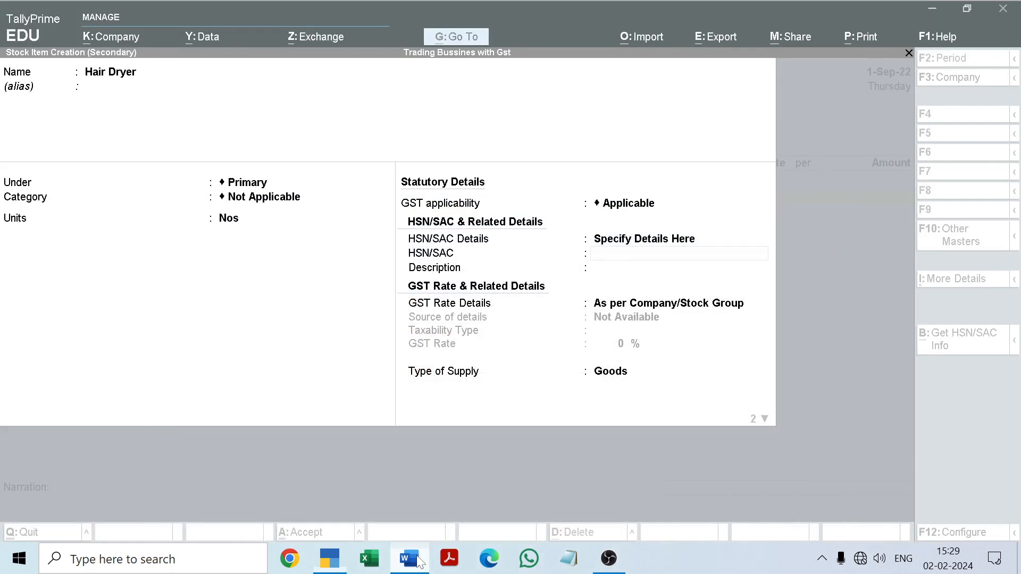
key(ctrl+alt+v)
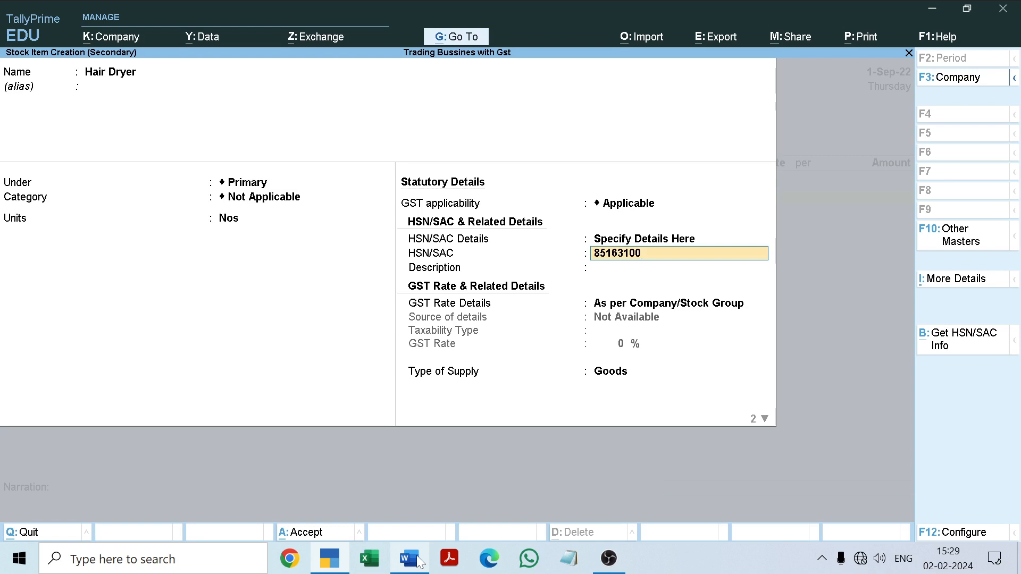
key(Return)
key(Return)
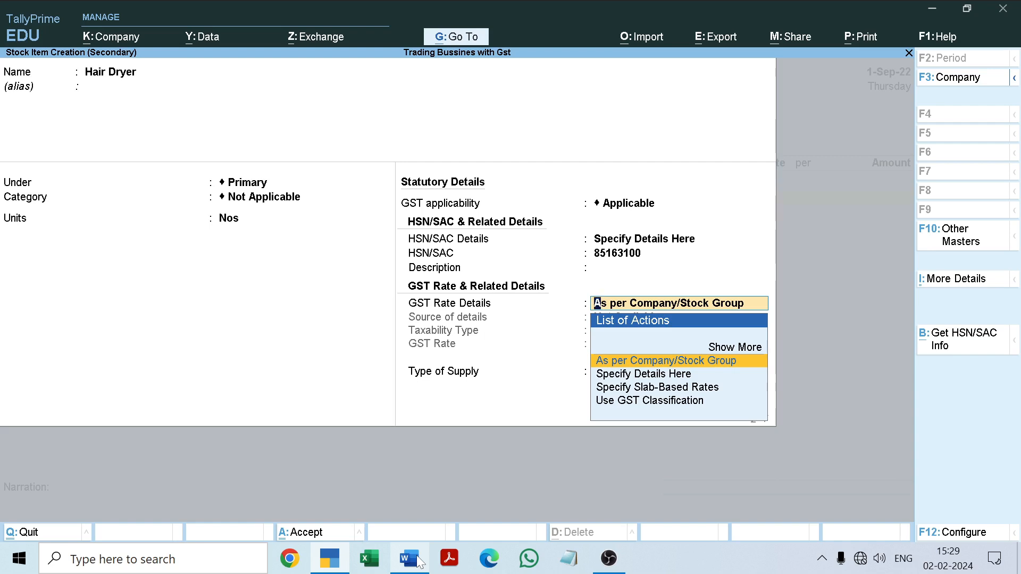
Specify the item's own GST rate details as Taxable at the 18% rate listed in the Word document
key(Down)
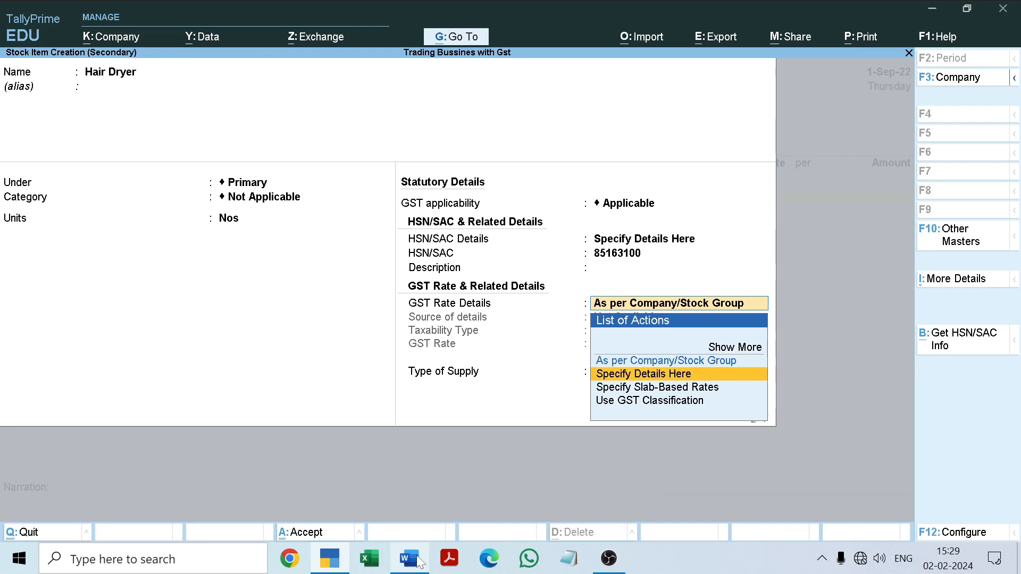
key(Return)
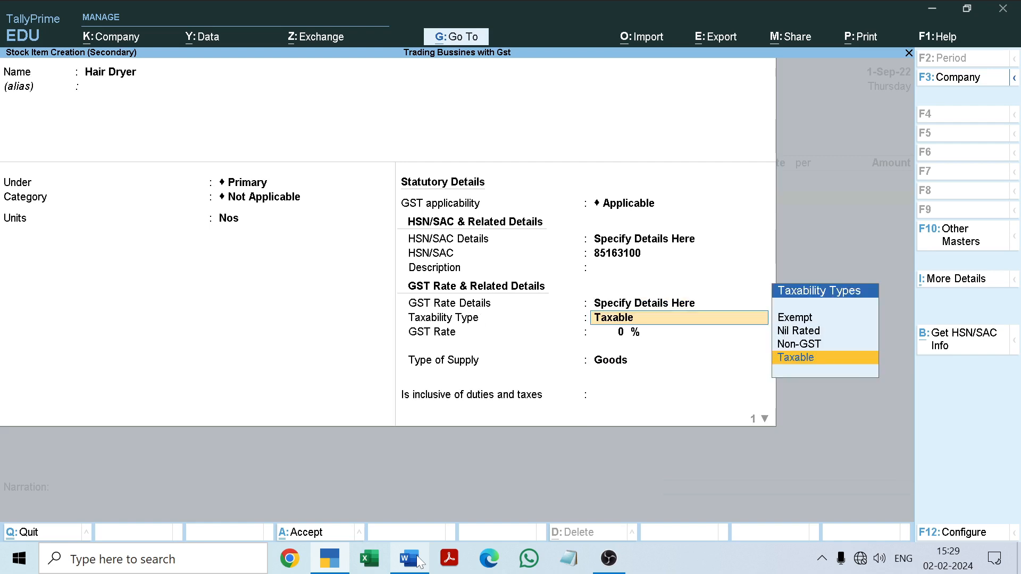
key(Return)
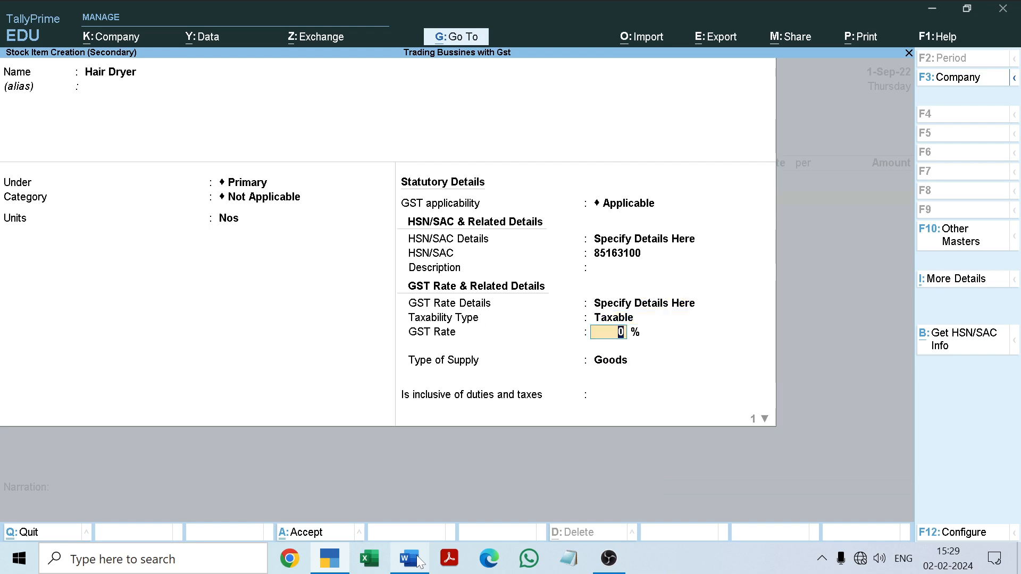
click(419, 561)
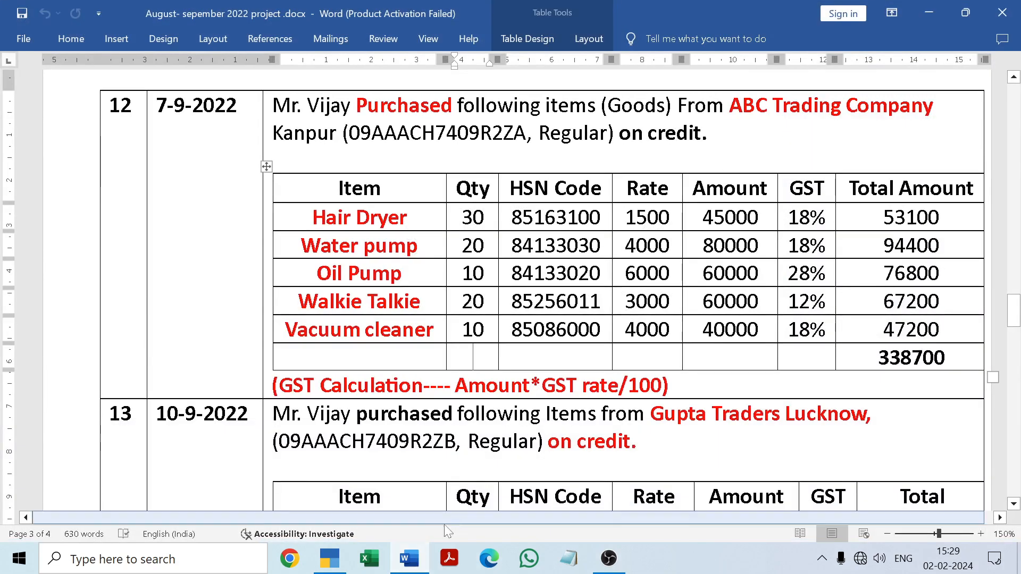
click(403, 564)
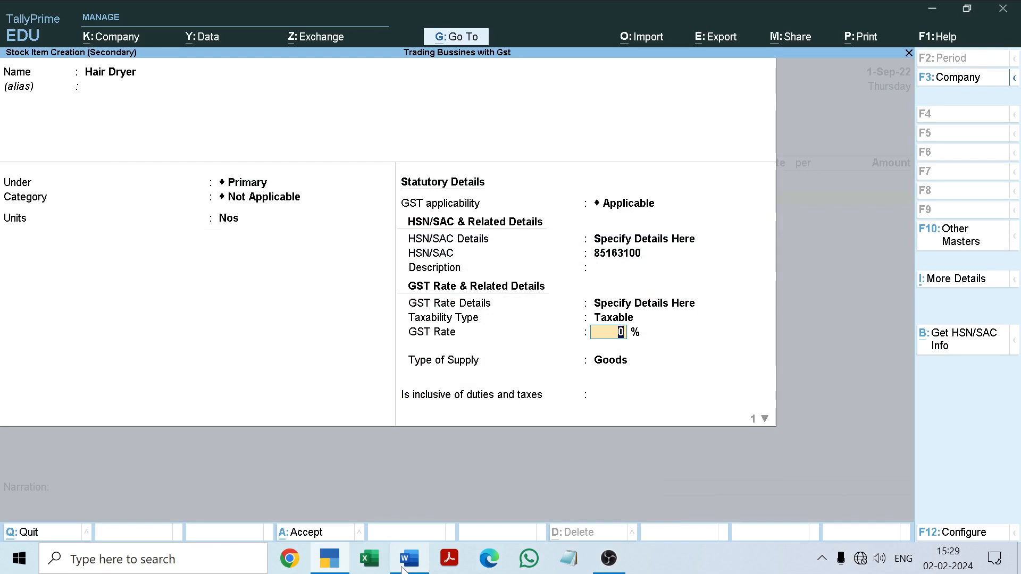
text(18)
key(Return)
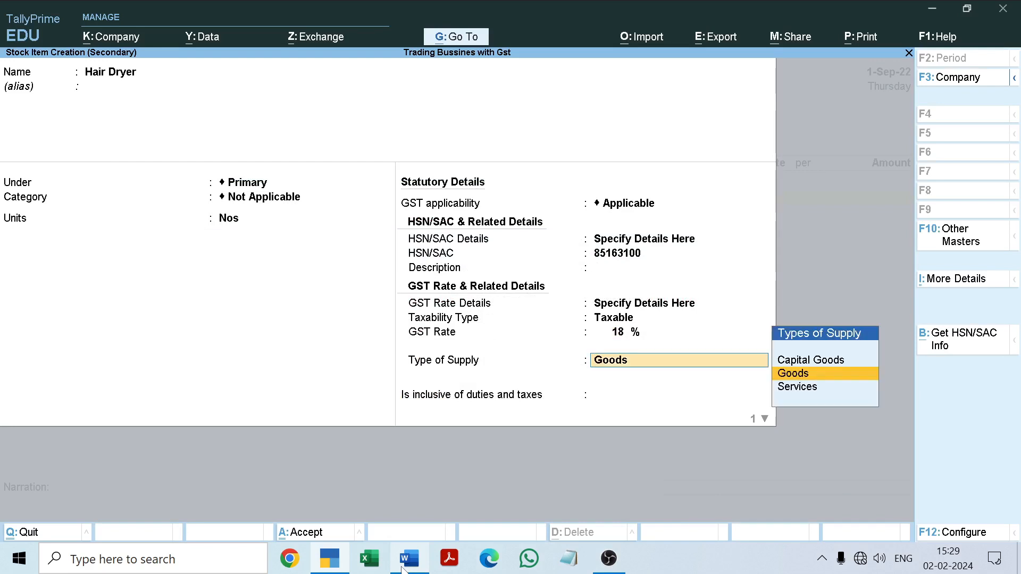
Keep the supply type as Goods, inclusive of duties and taxes at No and the duty rate at 0, and save the Hair Dryer item
key(Return)
key(Return)
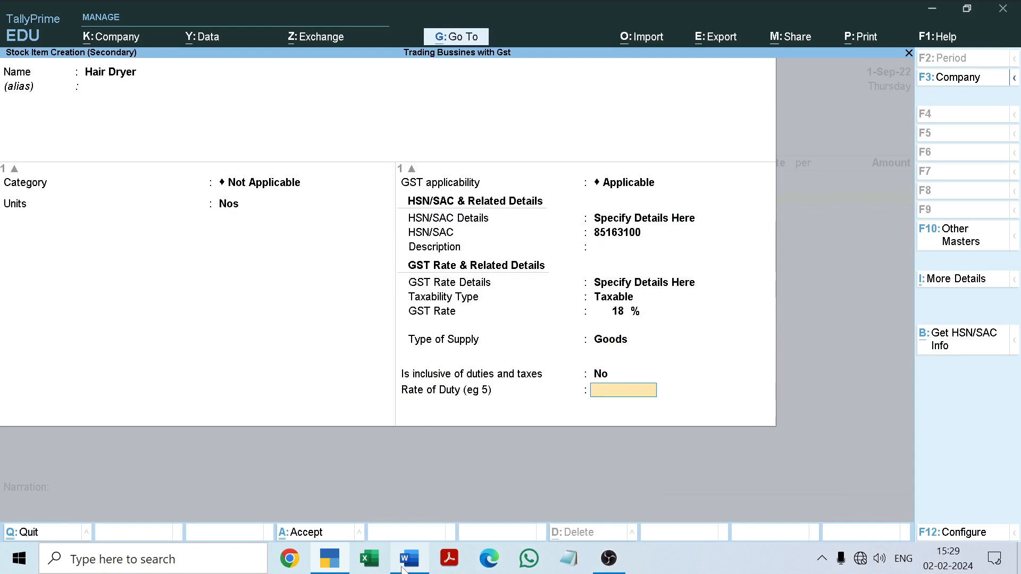
key(Return)
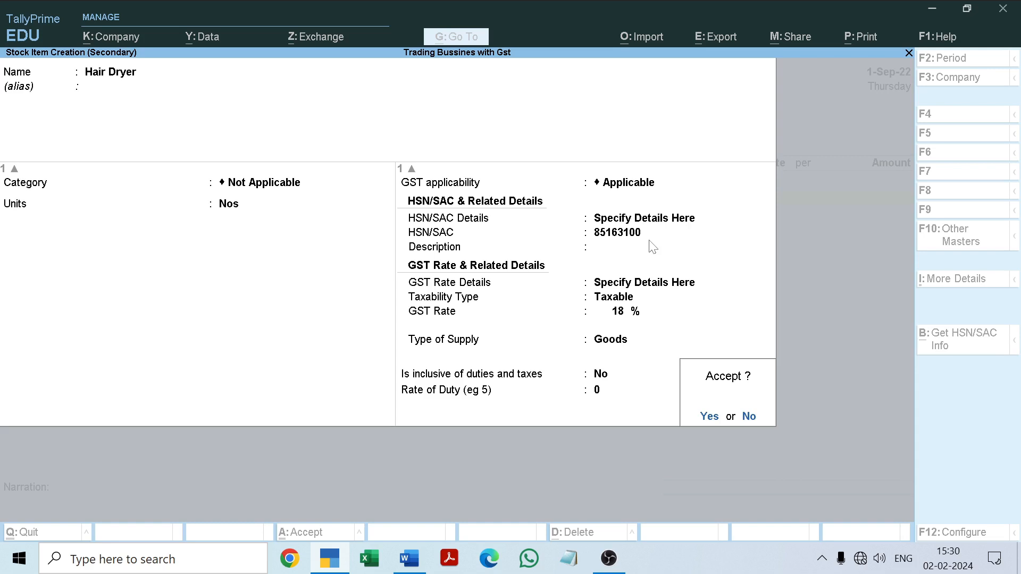
key(Return)
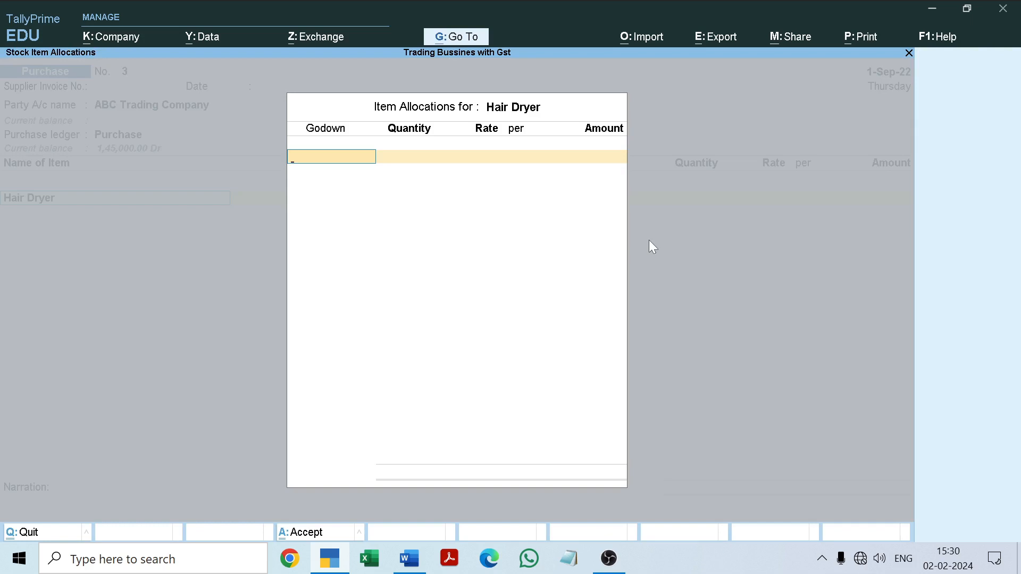
Allocate 30 Nos of Hair Dryer to the Radha Nagar godown at a rate of 1500, following the Word document
text(R)
key(Return)
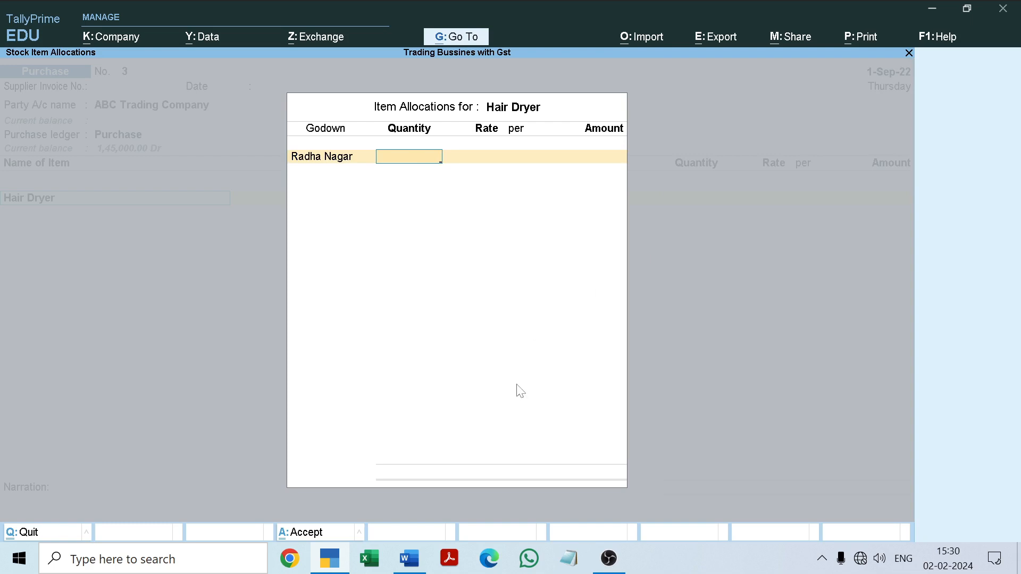
click(419, 555)
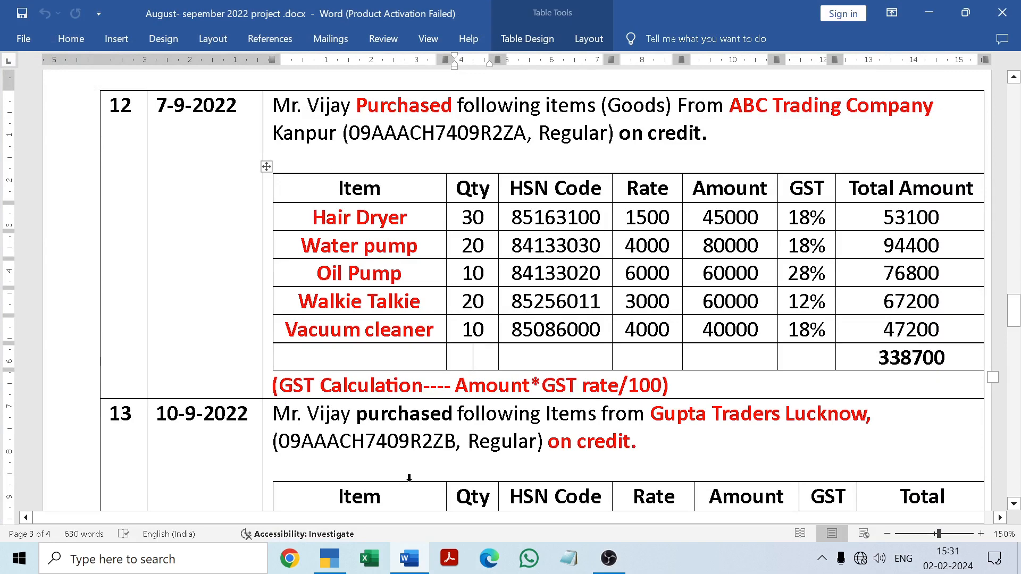
click(409, 558)
text(3)
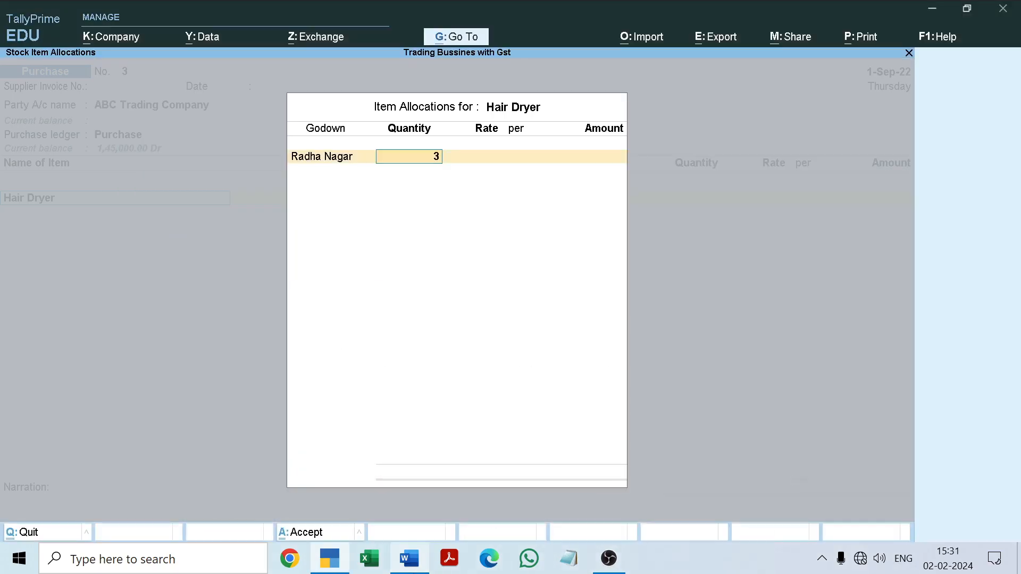
text(0)
key(Return)
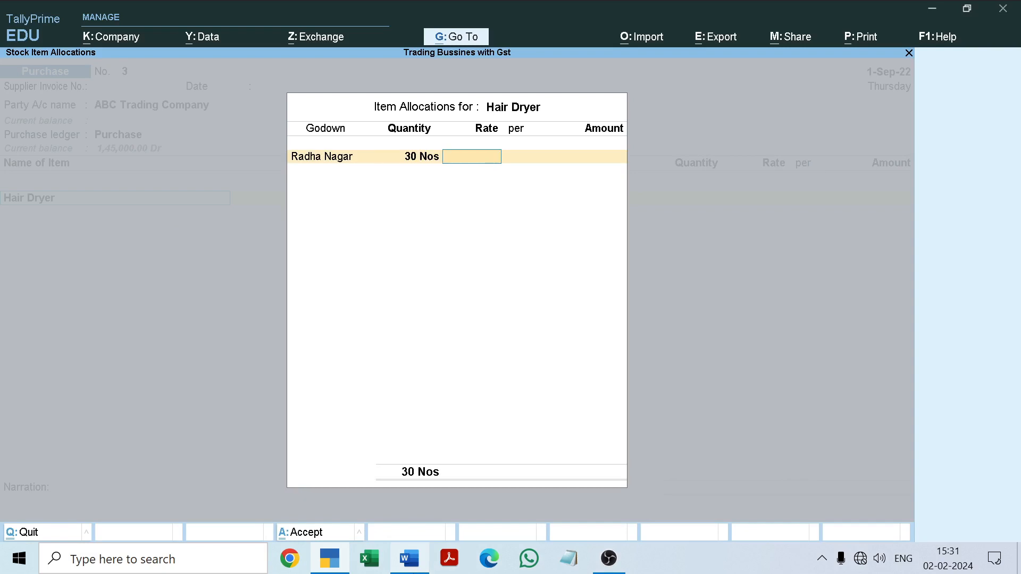
text(1500)
key(Return)
key(Return)
key(Return)
key(Return)
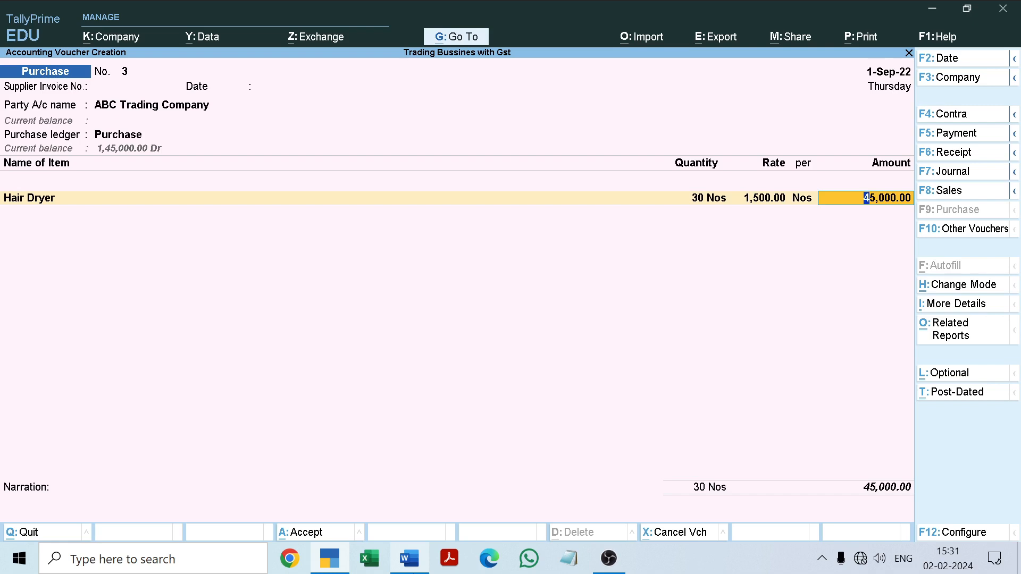
Accept the Hair Dryer line amount and keep its GST rate and HSN/SAC details As per Masters/Company
key(Return)
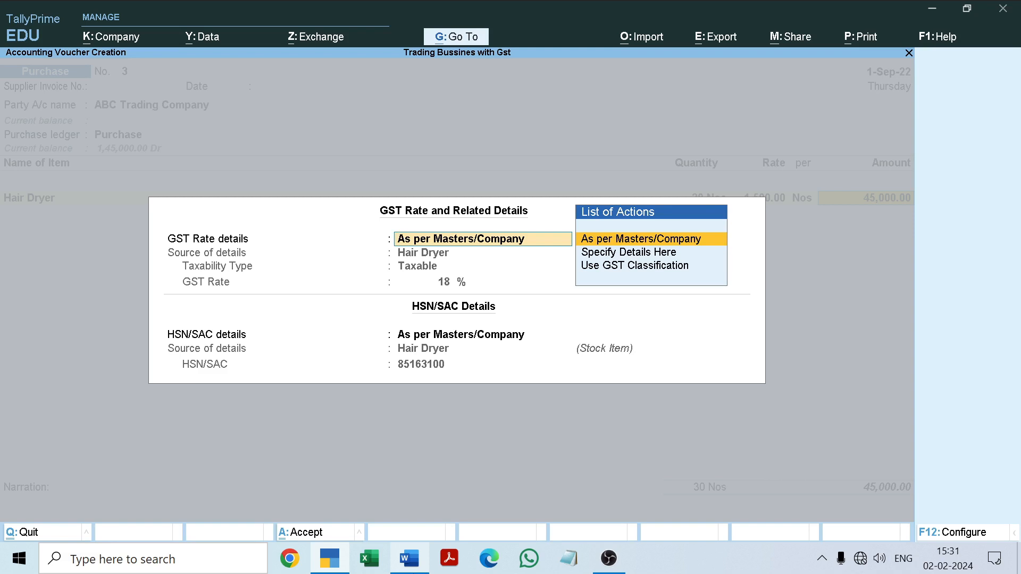
key(Return)
key(Return)
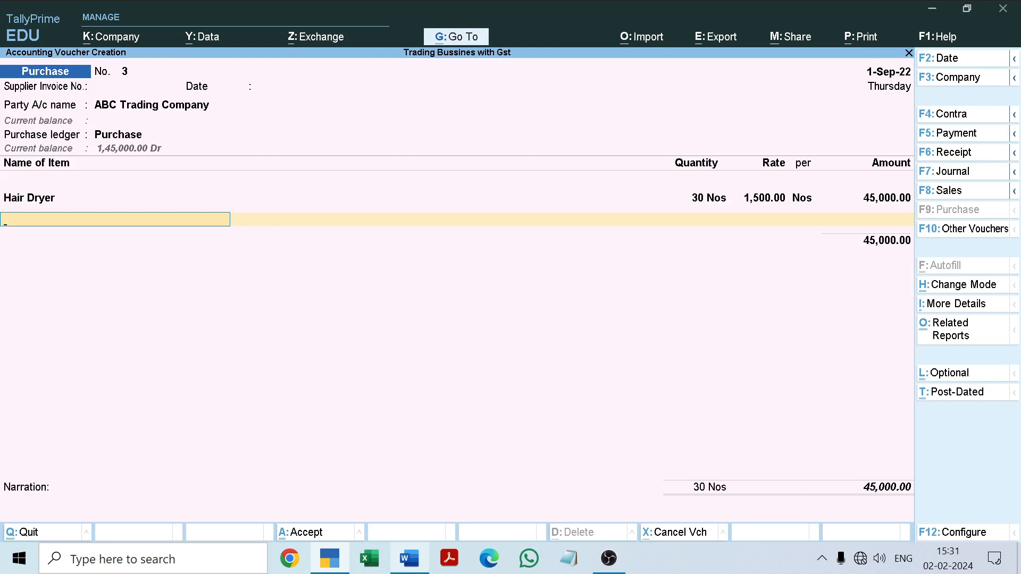
Start a new stock item from the voucher, name it Water pump as copied from the Word document, and leave the alias blank
key(alt+c)
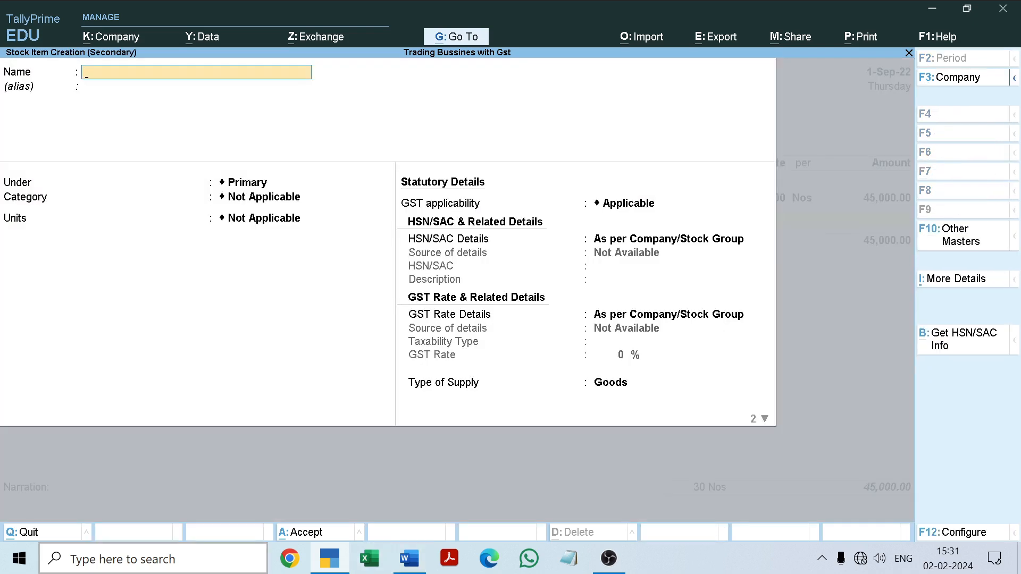
click(409, 558)
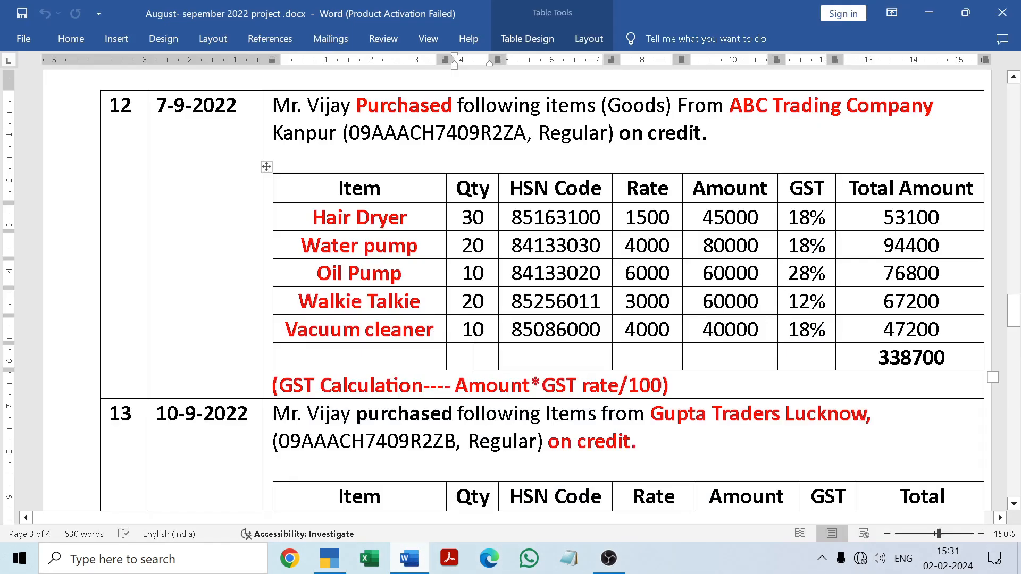
drag(301, 247, 418, 247)
key(ctrl+c)
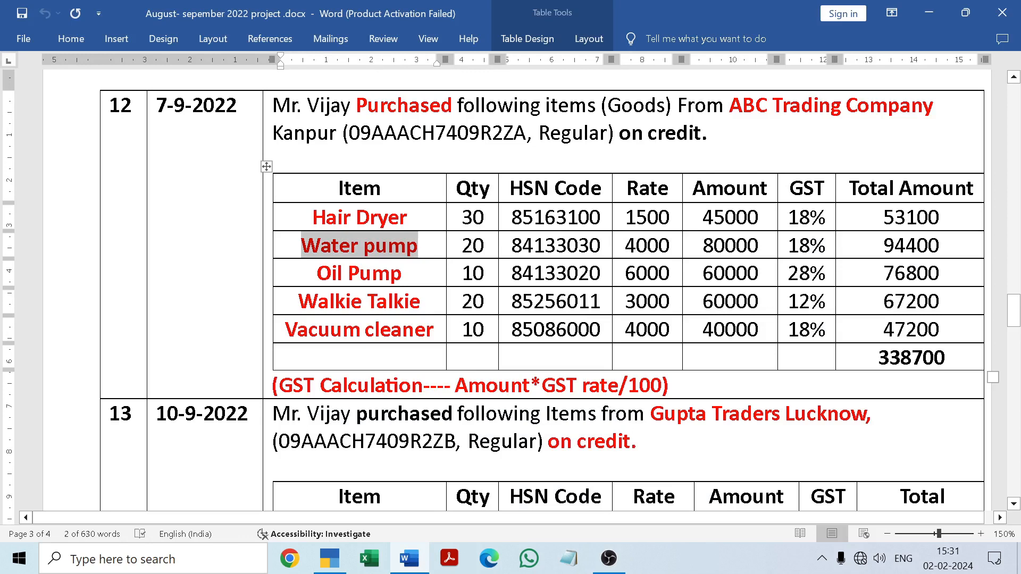
click(410, 558)
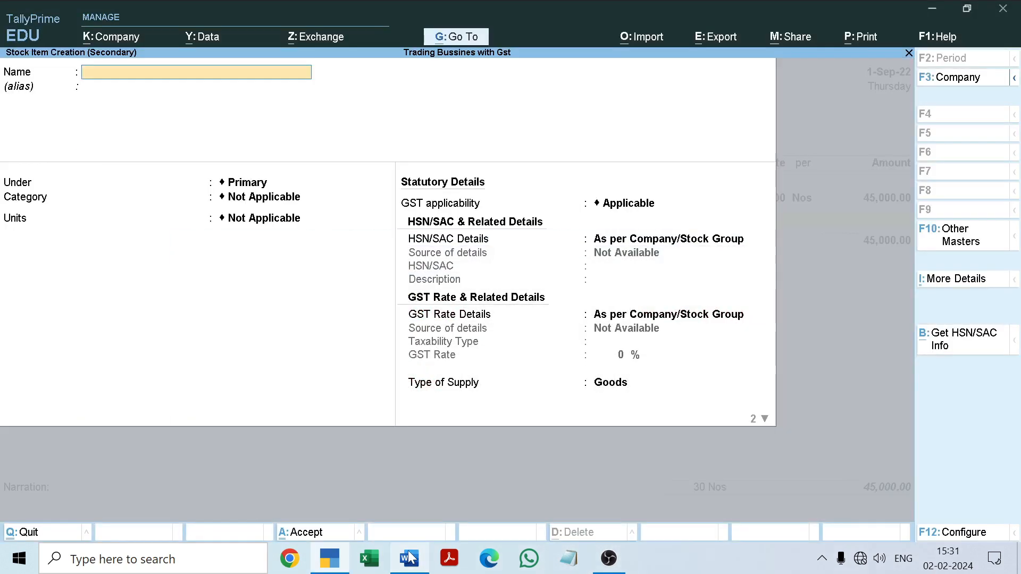
key(ctrl+v)
key(Return)
key(Return)
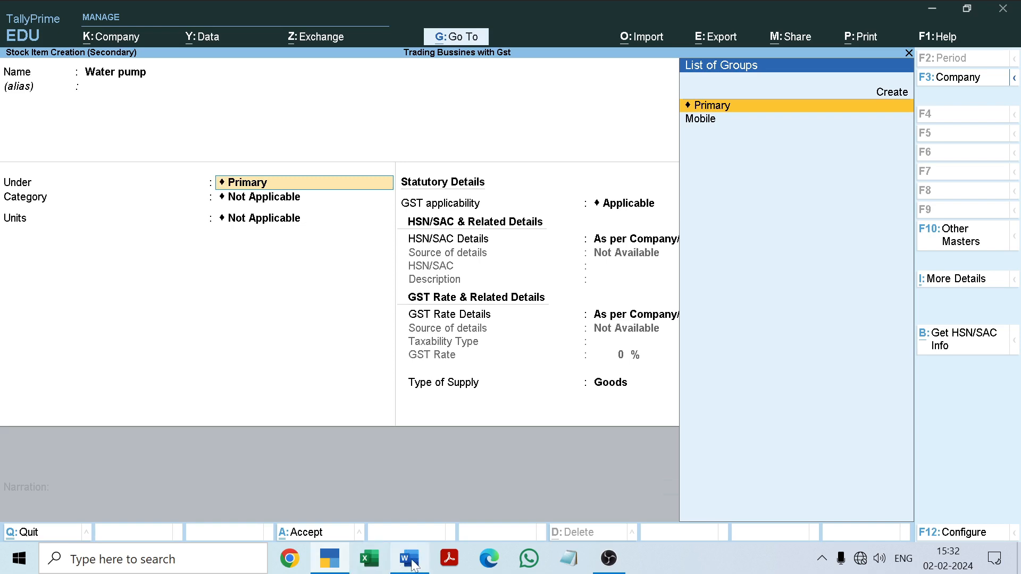
Check the Word document, keep Water pump under Primary with category Not Applicable, and set its units to Nos
click(411, 558)
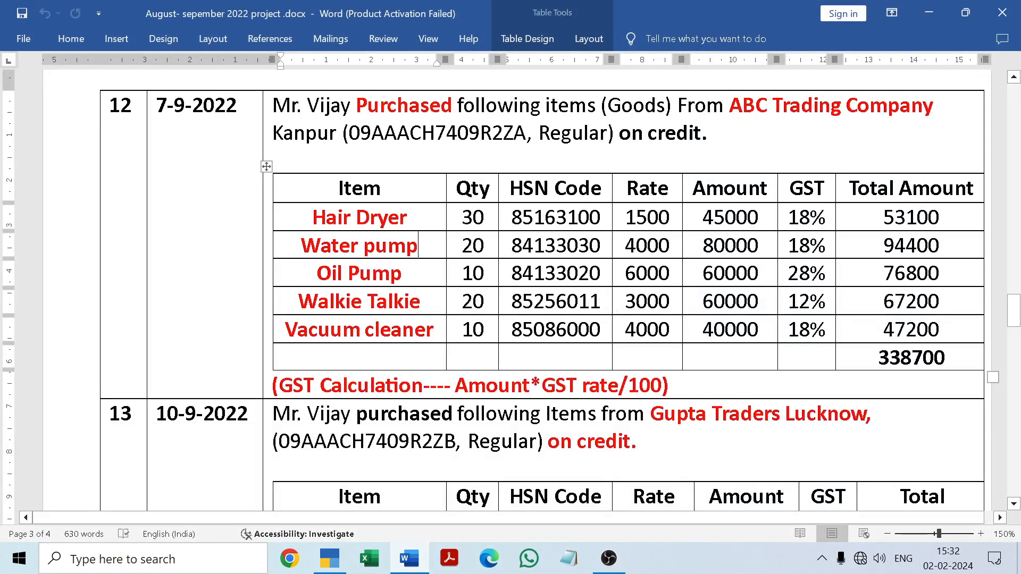
click(409, 560)
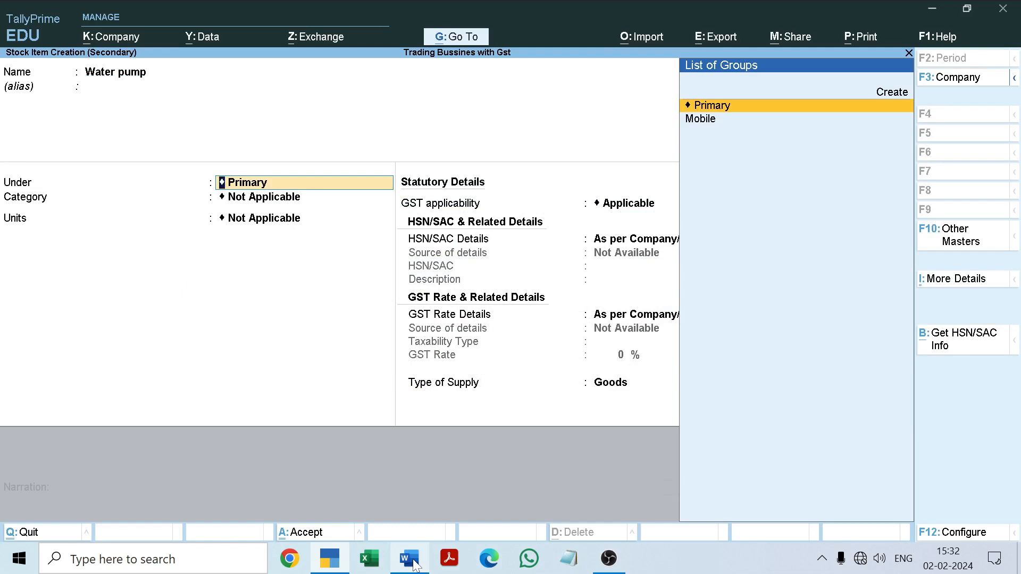
key(Return)
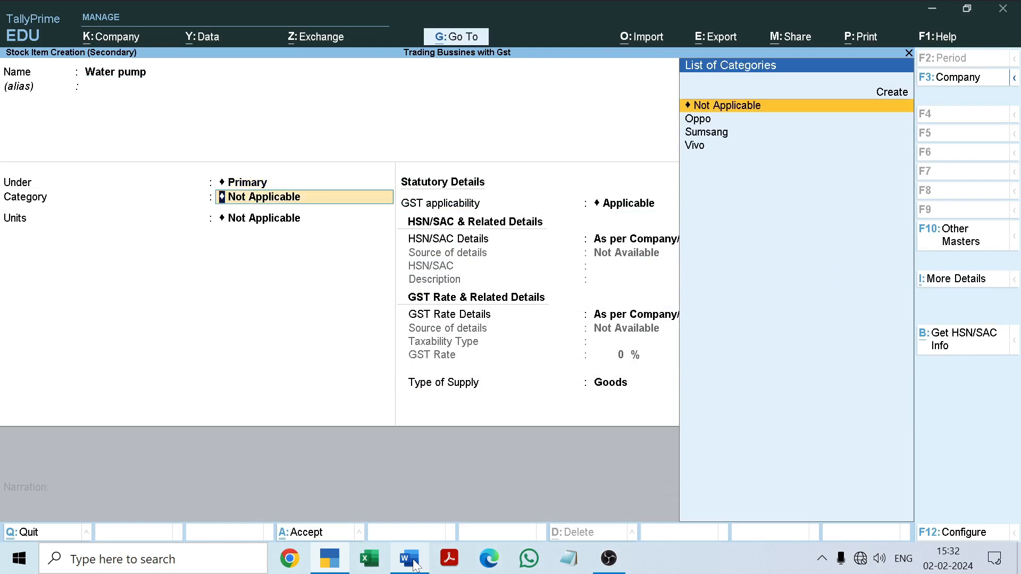
key(Return)
key(Down)
key(Return)
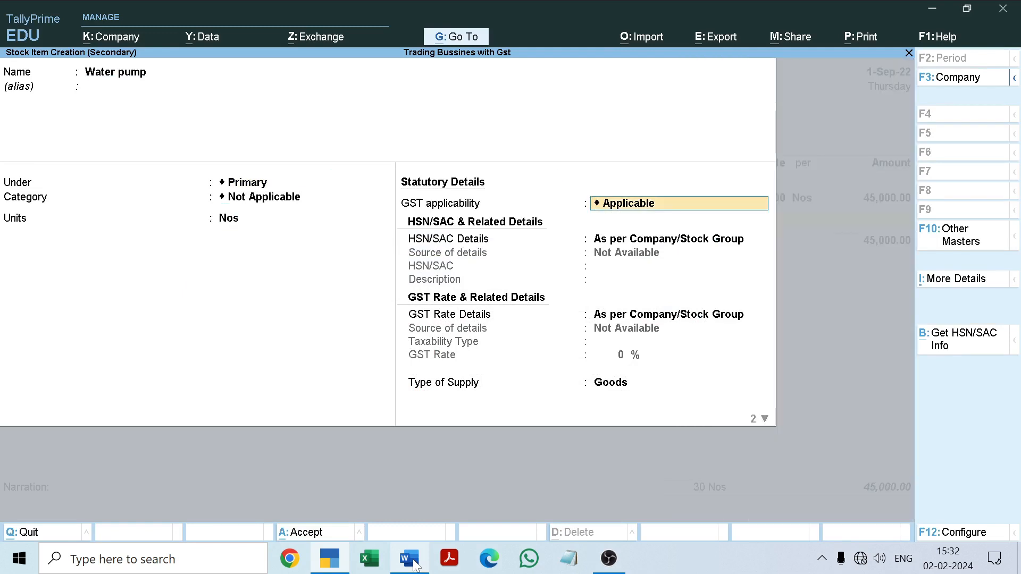
Keep GST applicable, specify Water pump's own HSN/SAC details with code 84133030 copied from the Word document, and leave the description blank
key(Return)
key(Down)
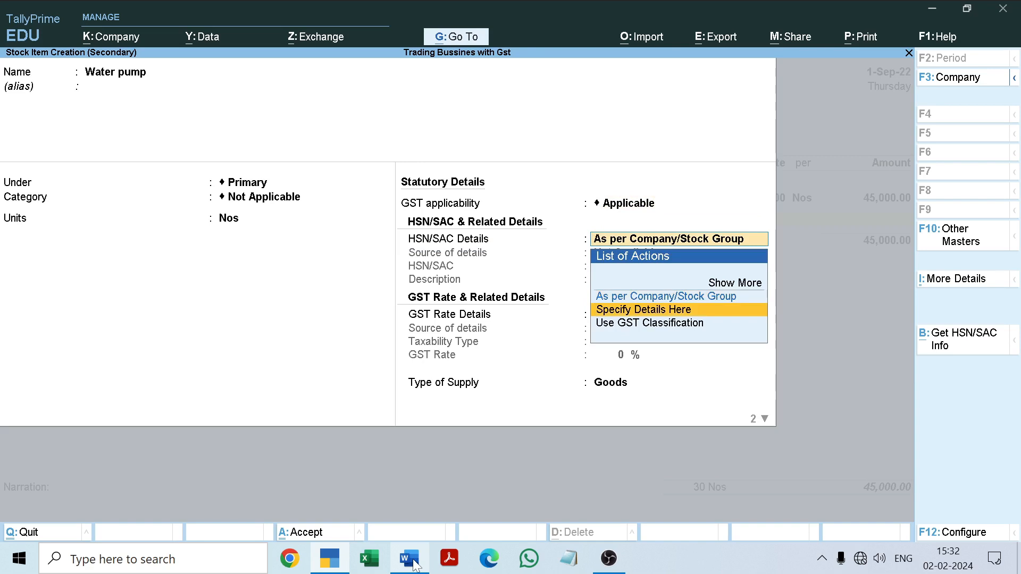
key(Return)
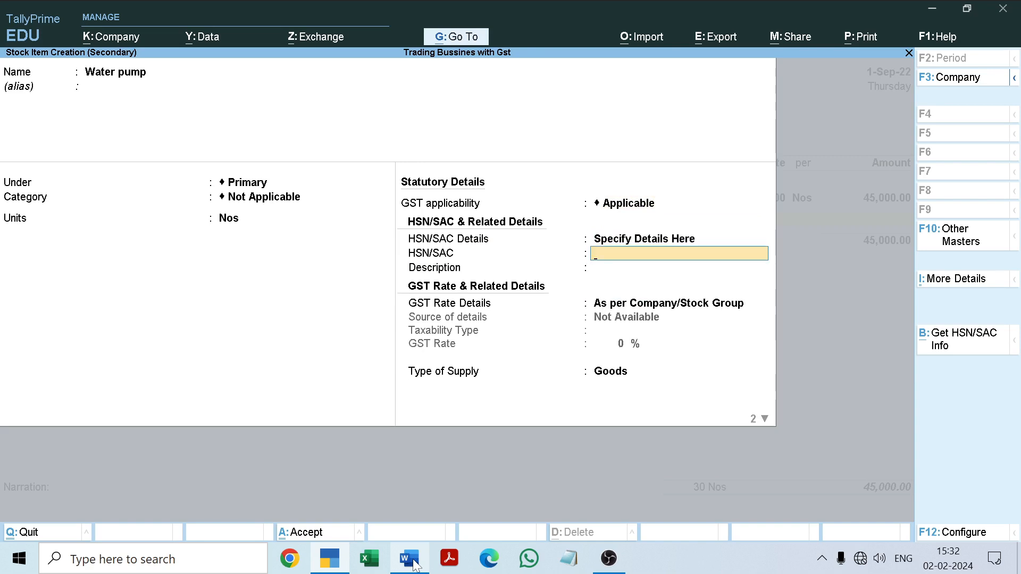
click(410, 560)
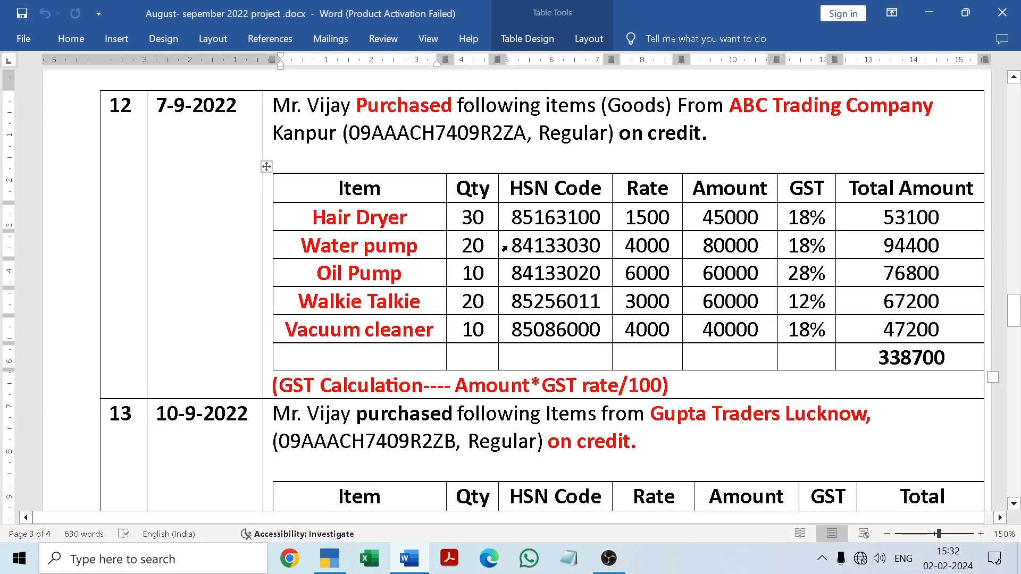
drag(511, 246, 601, 246)
key(ctrl+c)
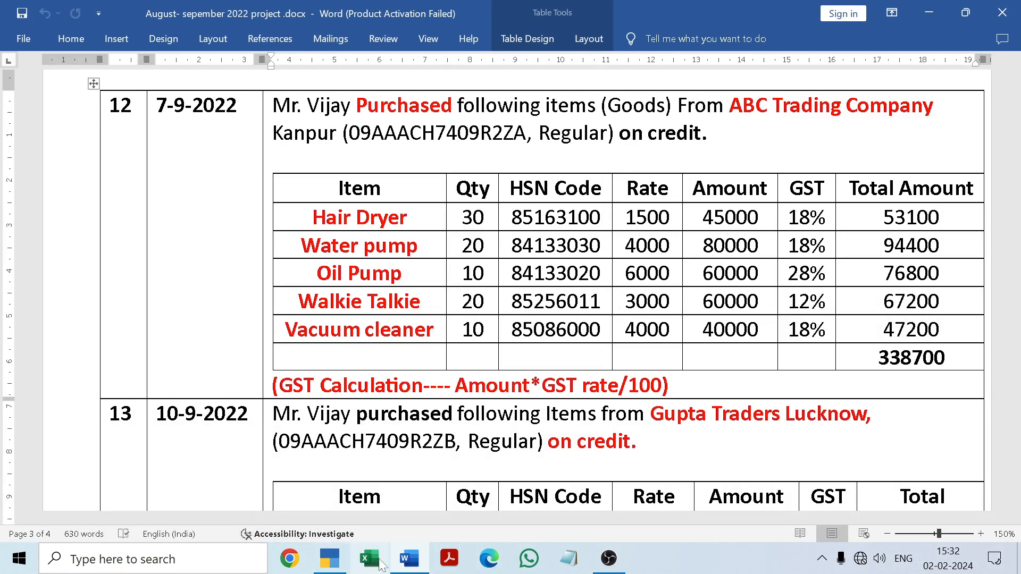
click(405, 561)
key(ctrl+v)
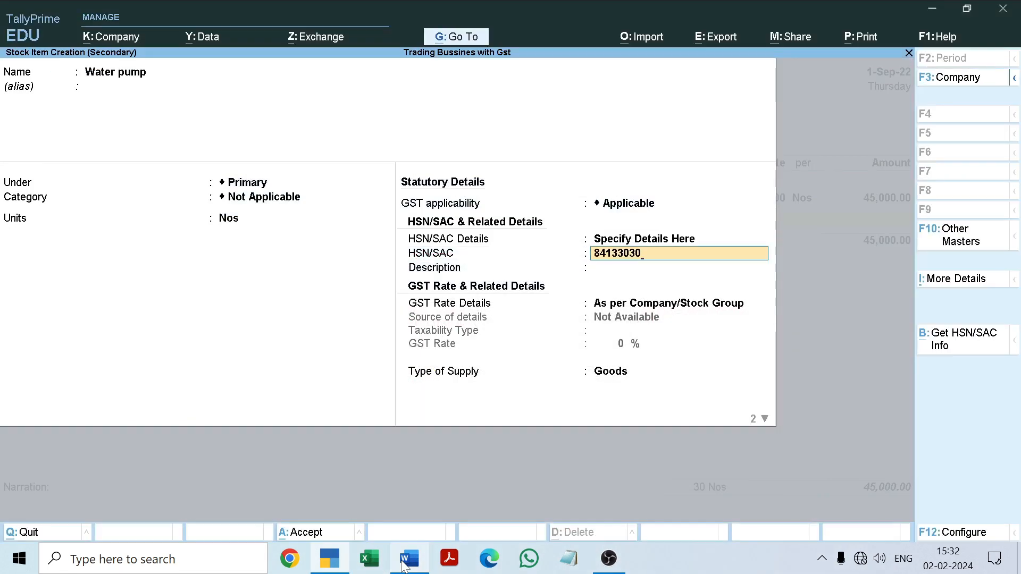
key(Return)
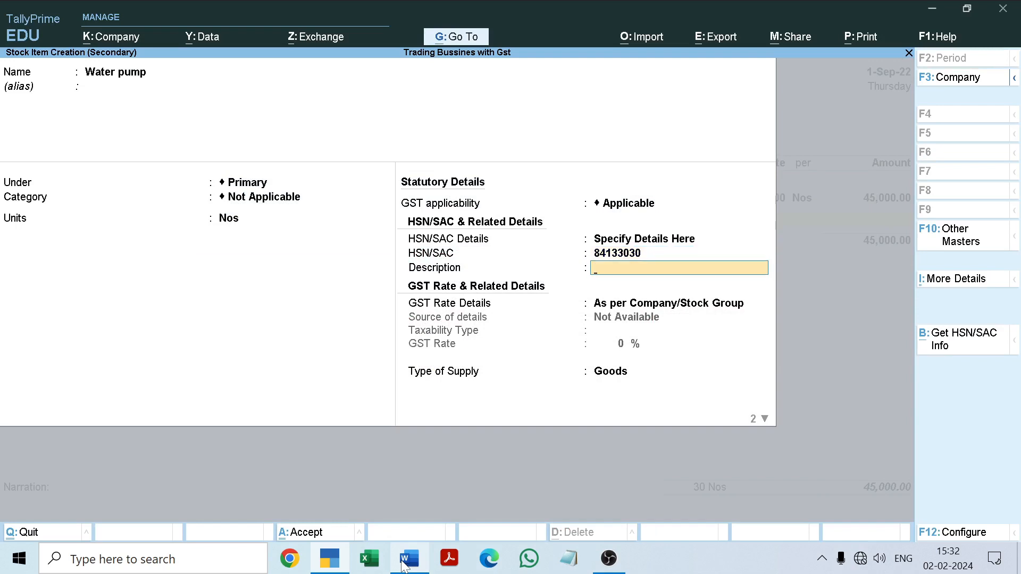
key(Return)
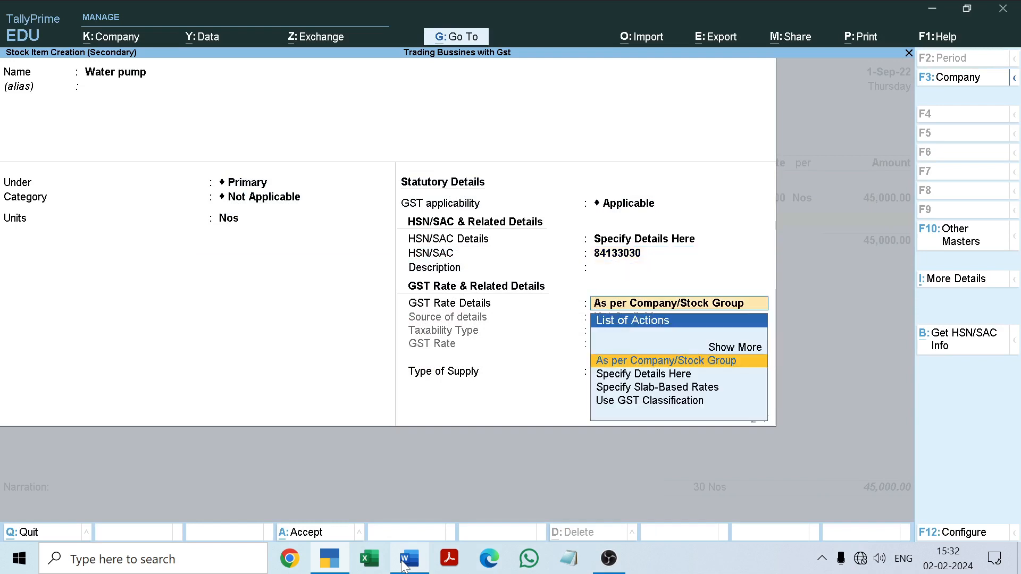
Specify Water pump's own GST rate details as Taxable at 18%
key(Down)
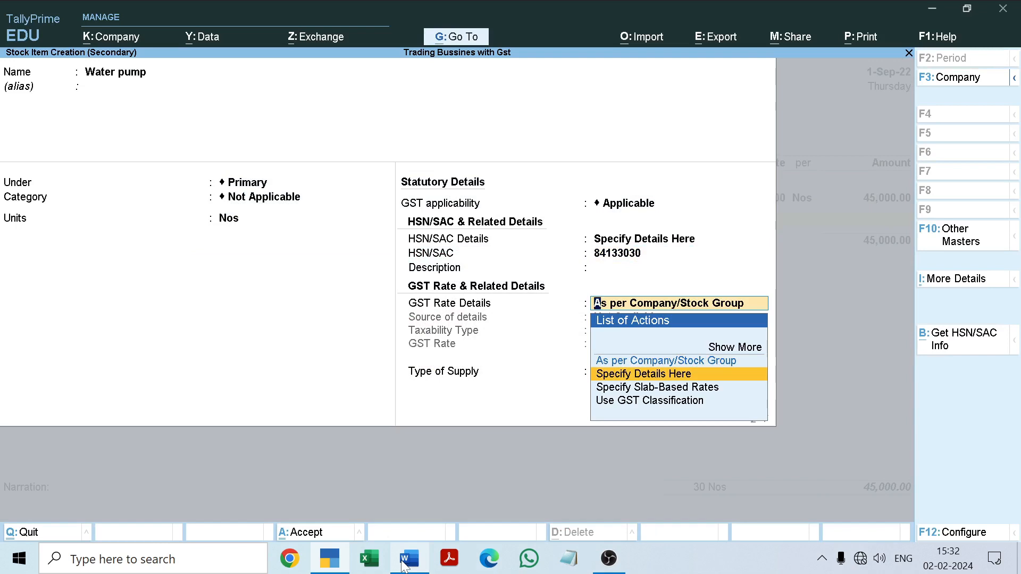
key(Return)
key(Return)
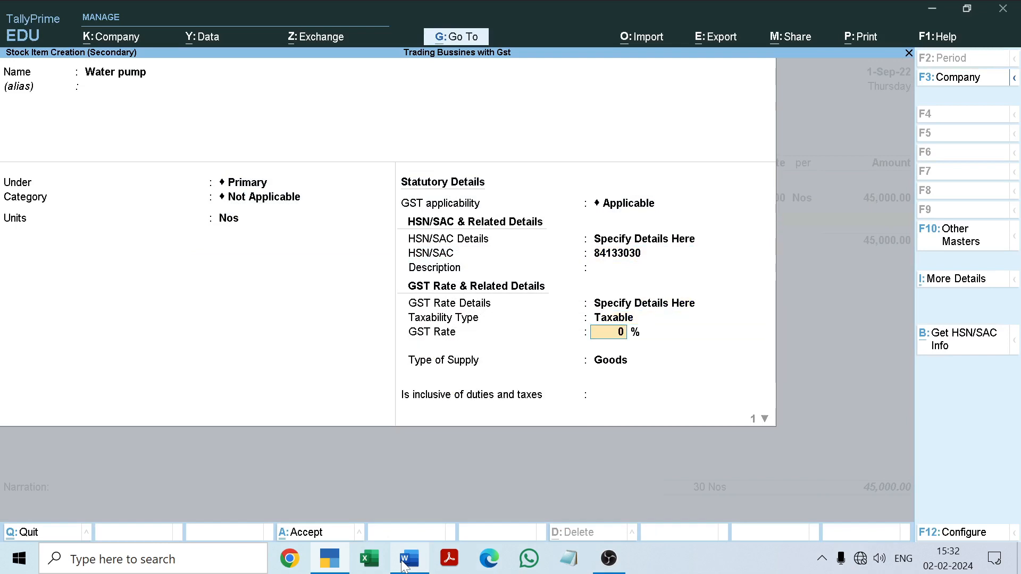
text(18)
Keep Goods as the supply type, inclusive of duties and taxes at No and the duty rate at 0, and save the Water pump item
key(Return)
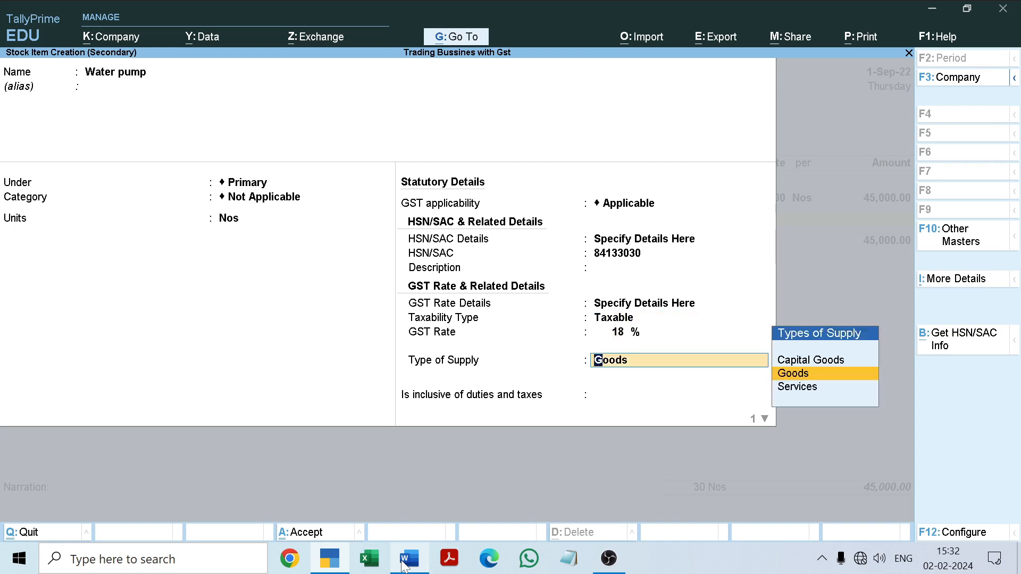
key(Return)
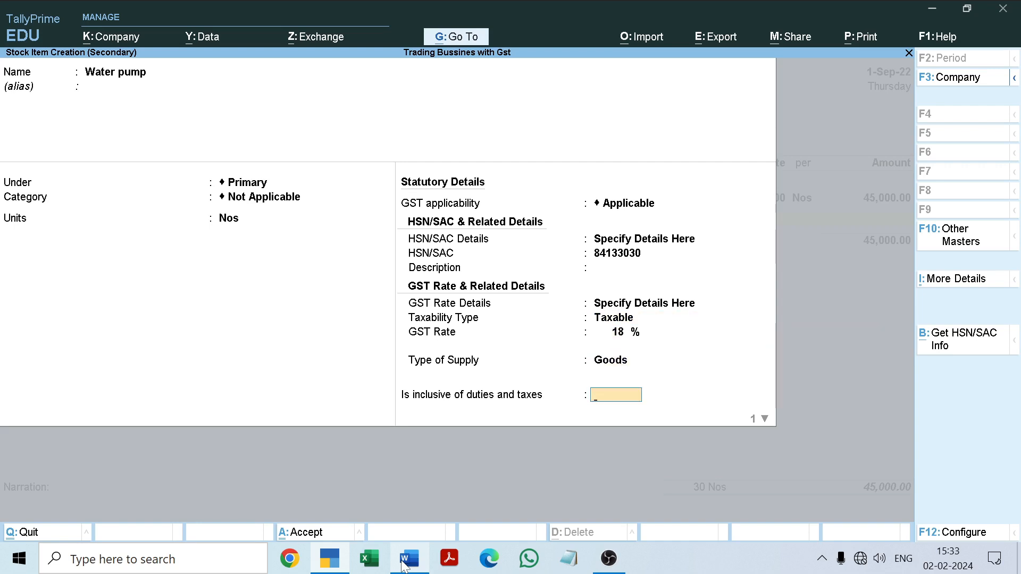
key(Return)
key(Return)
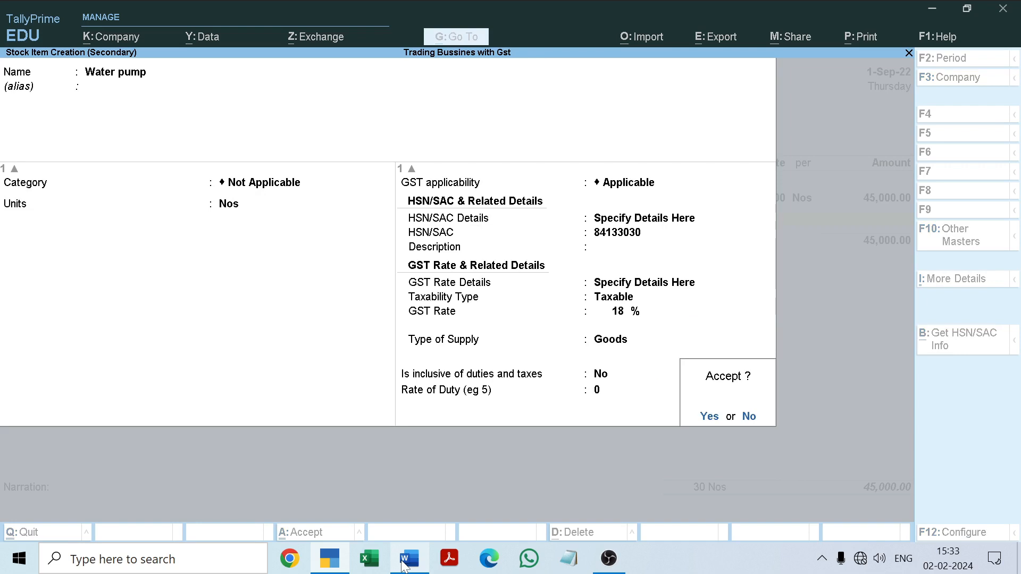
key(Return)
Allocate 20 Nos of Water pump to the Radha Nagar godown at a rate of 4000, following the Word document
text(R)
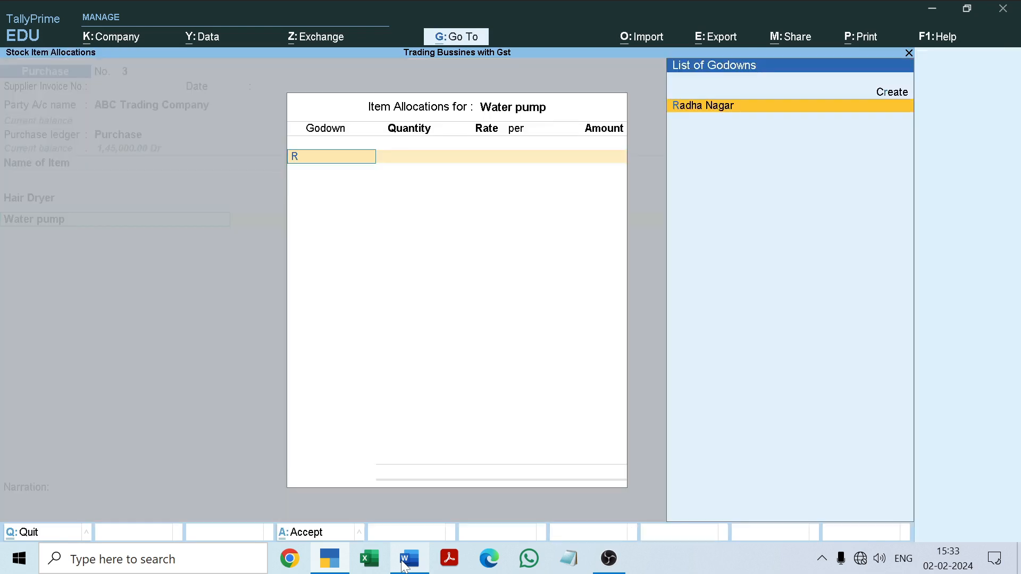
key(Return)
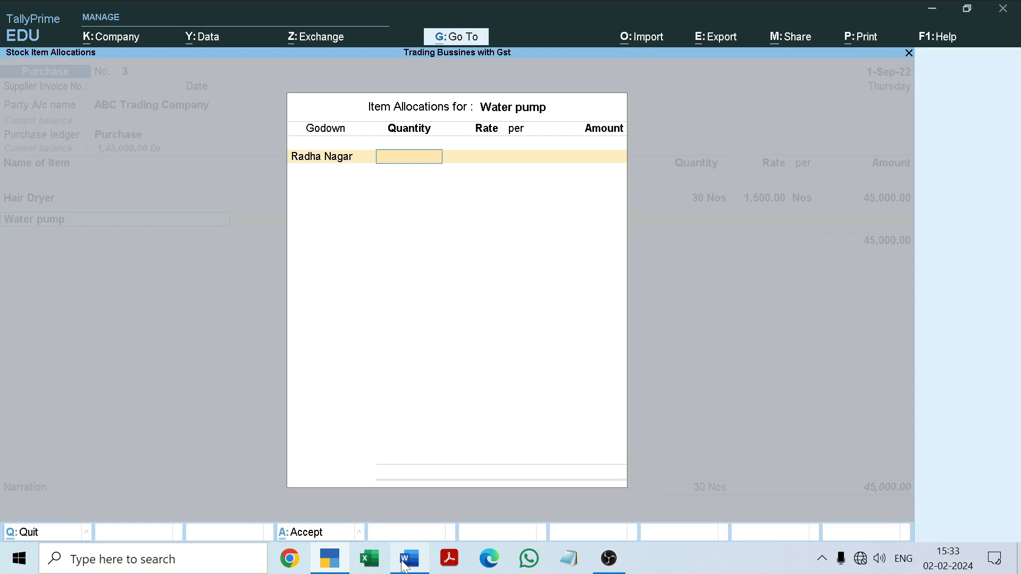
click(408, 559)
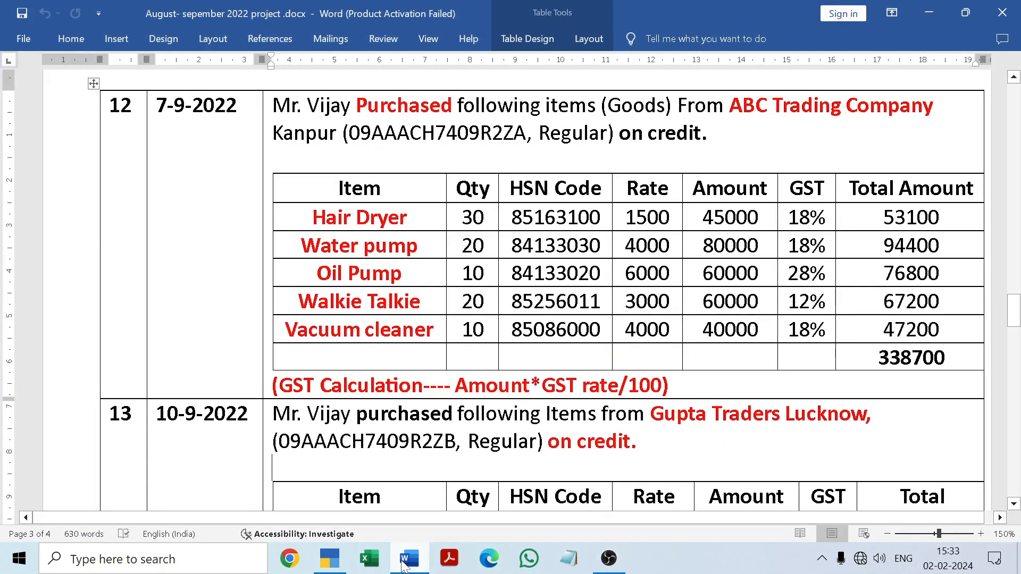
click(403, 563)
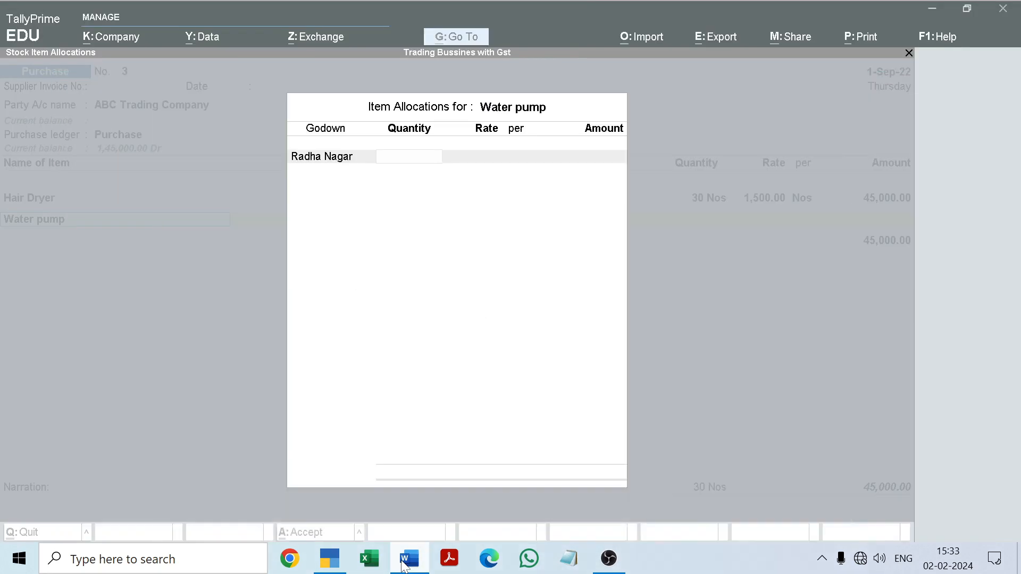
text(20)
key(Return)
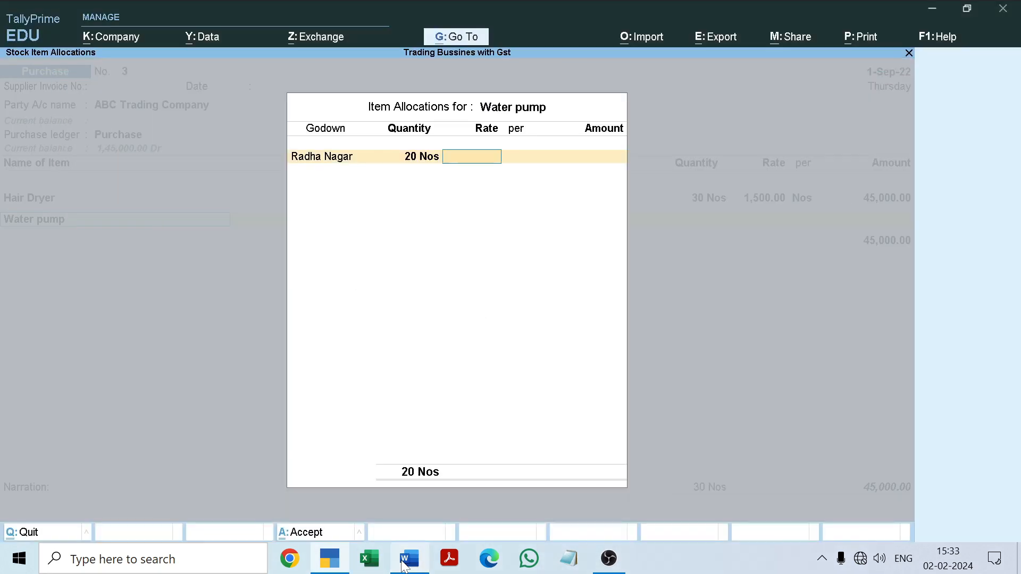
text(4000)
key(Return)
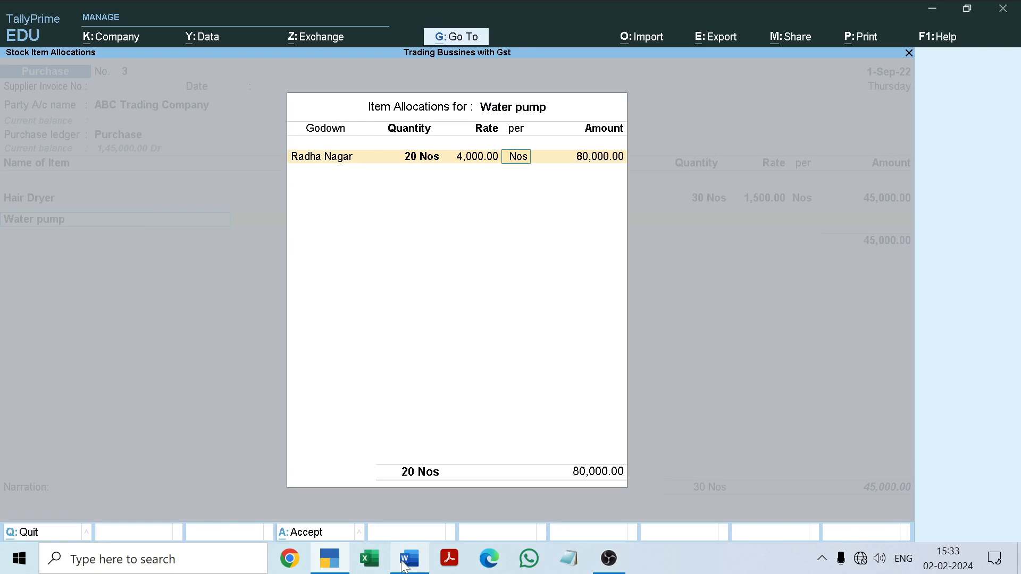
key(Return)
key(Return)
key(Return)
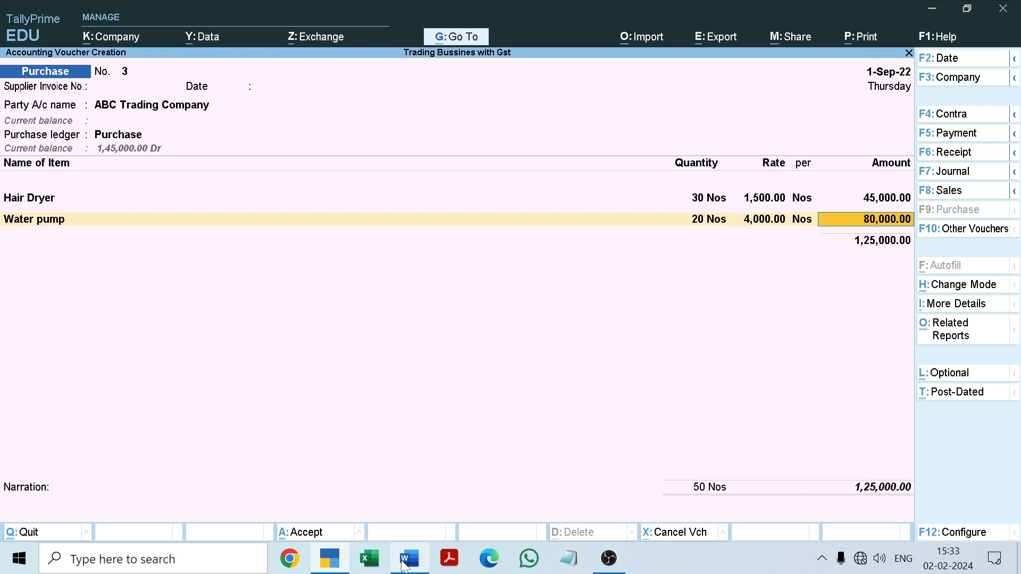
Accept Water pump's line amount and keep its GST rate and HSN/SAC details as per Masters/Company
key(Return)
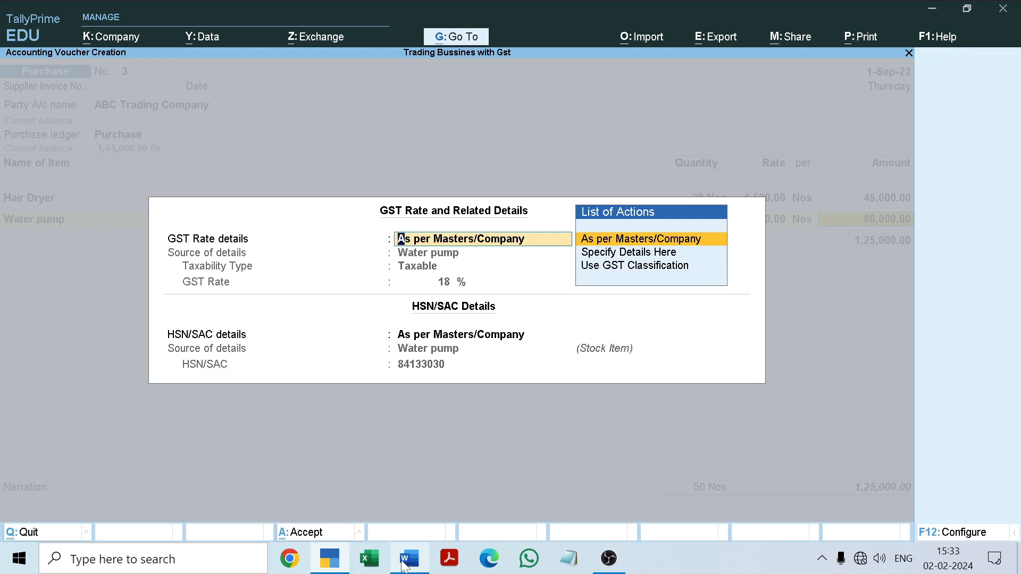
key(Return)
key(Return)
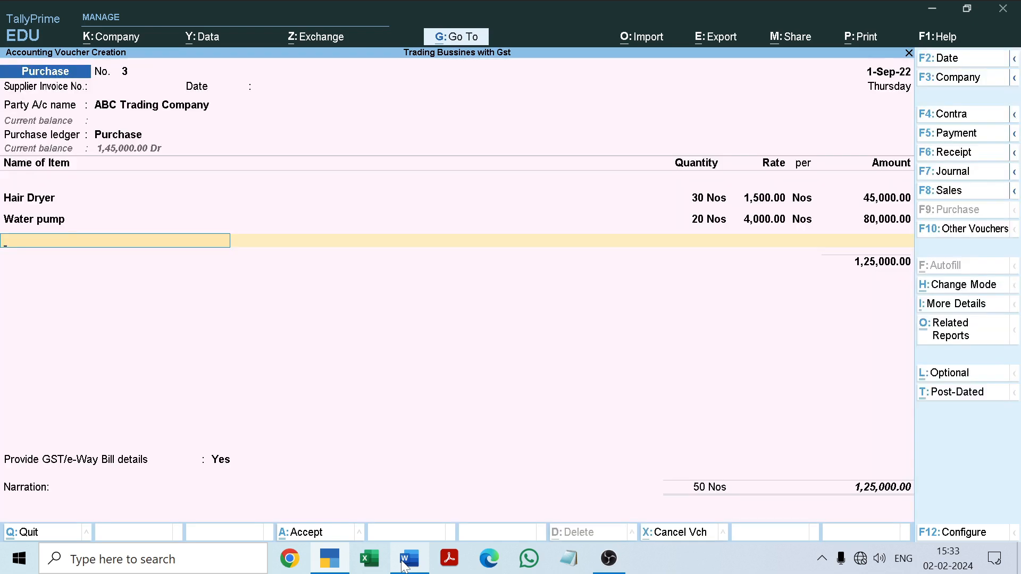
Start creating another stock item from the voucher and switch to the purchase table in the Word document
key(alt+c)
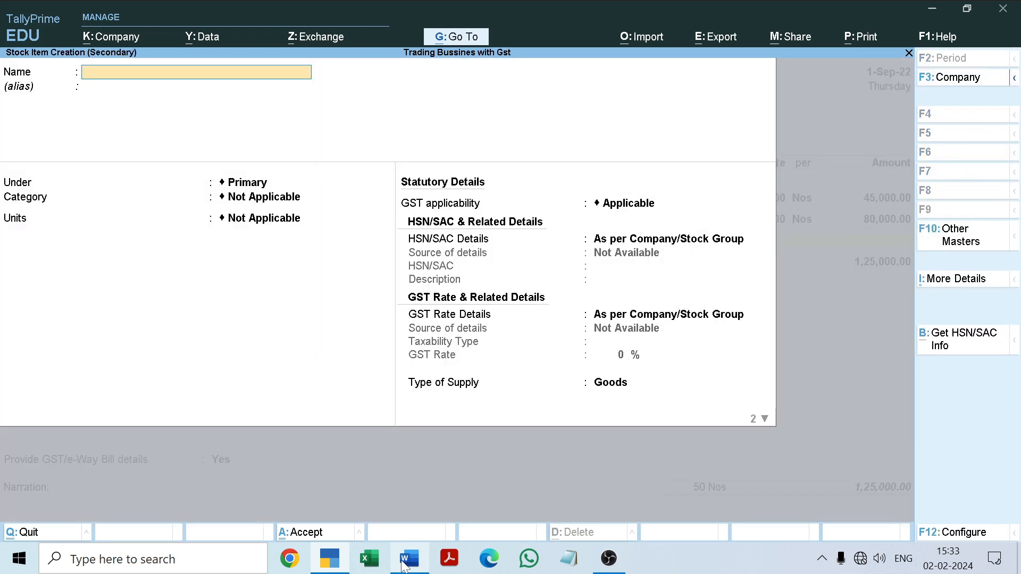
click(404, 562)
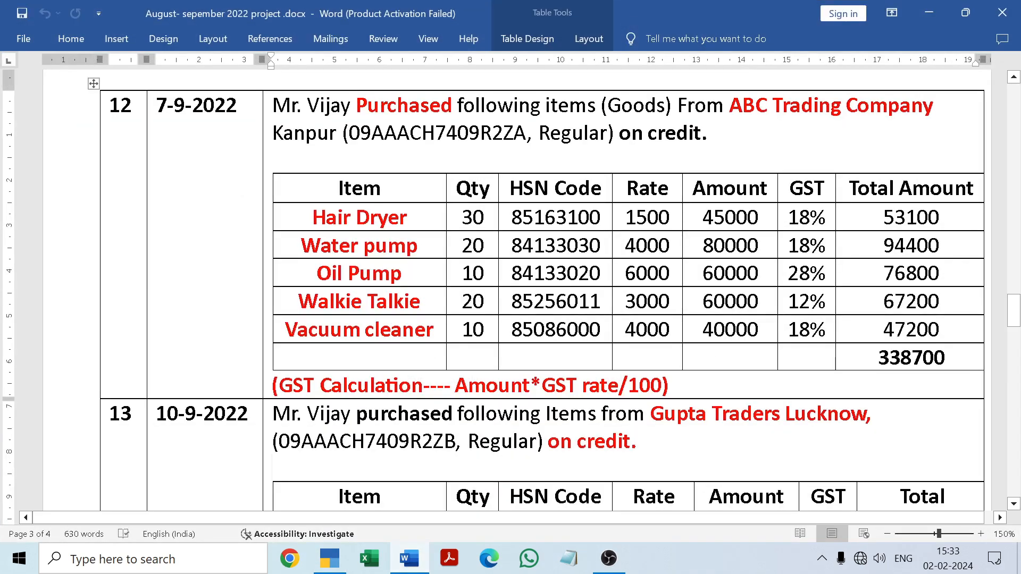
drag(317, 274, 400, 285)
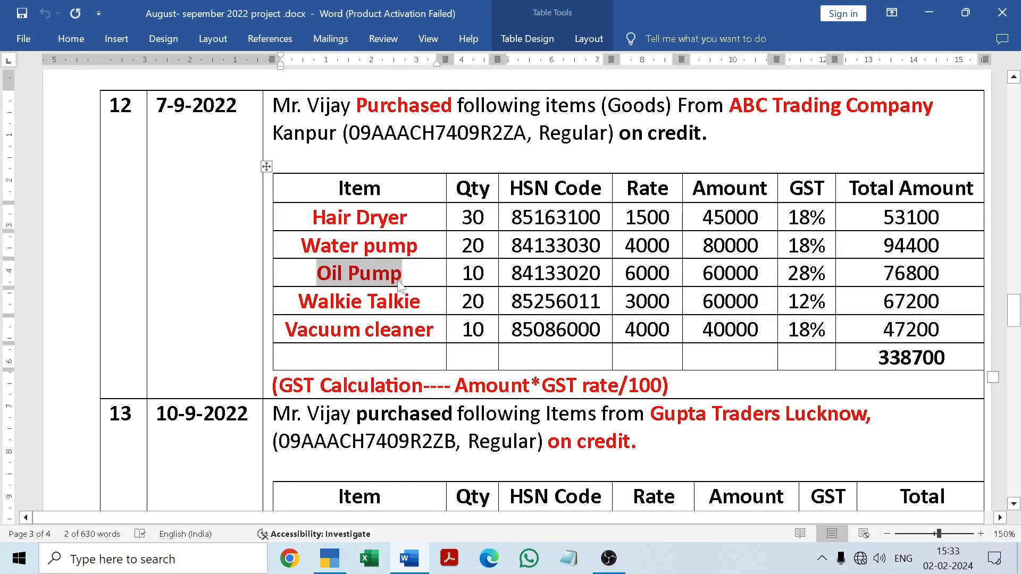
click(402, 277)
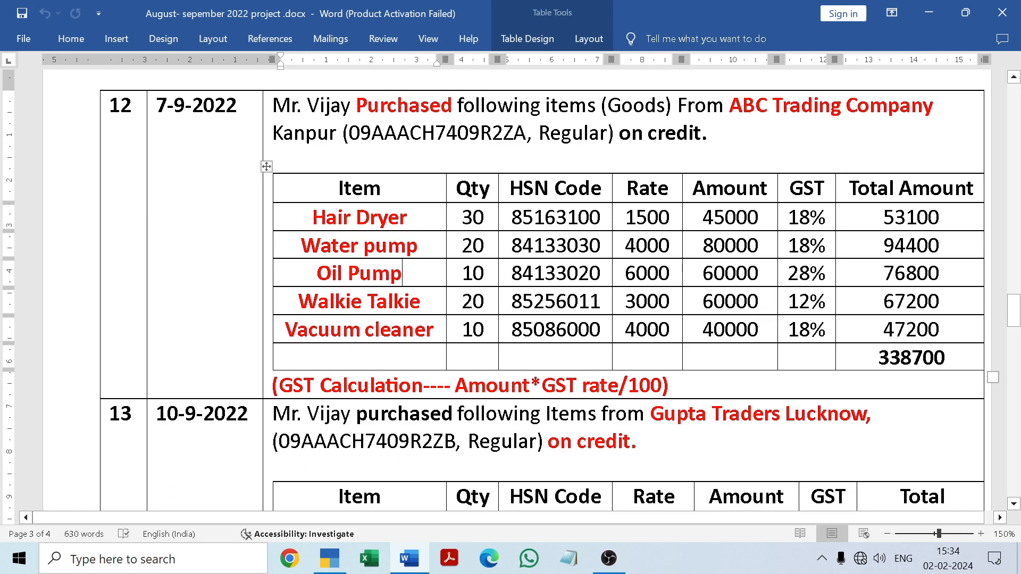
mouse_move(408, 561)
drag(512, 273, 601, 273)
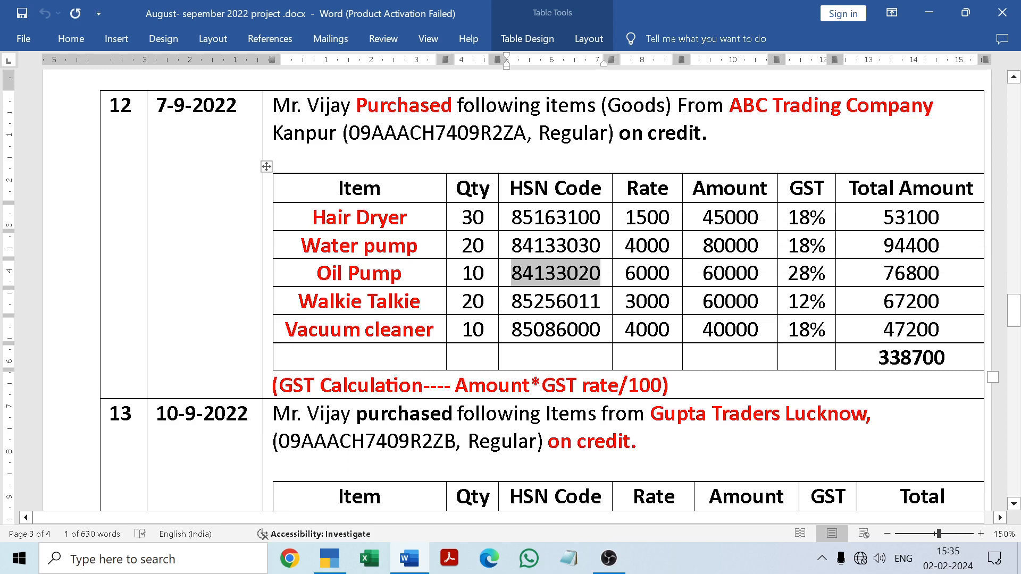
click(410, 560)
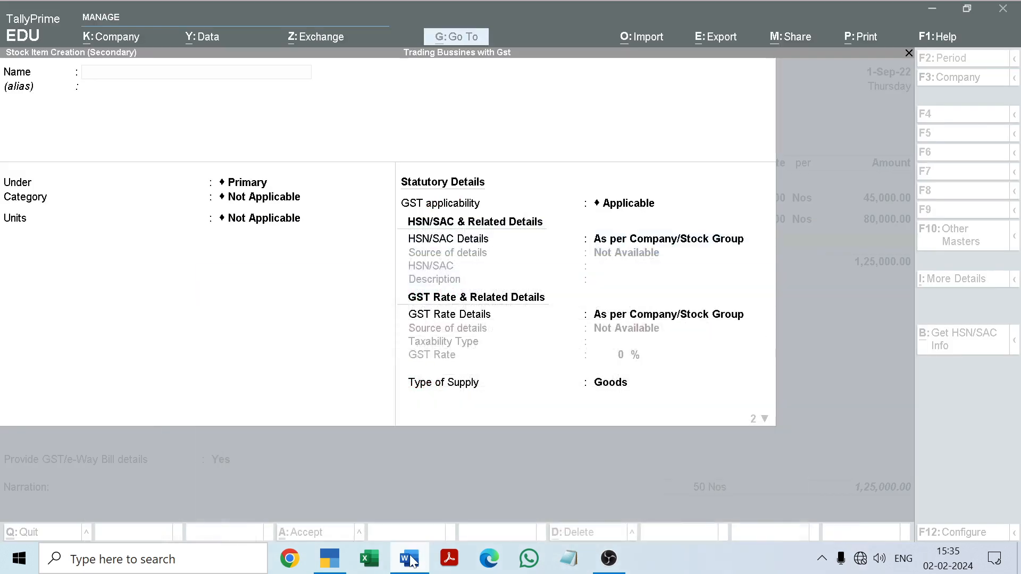
click(412, 562)
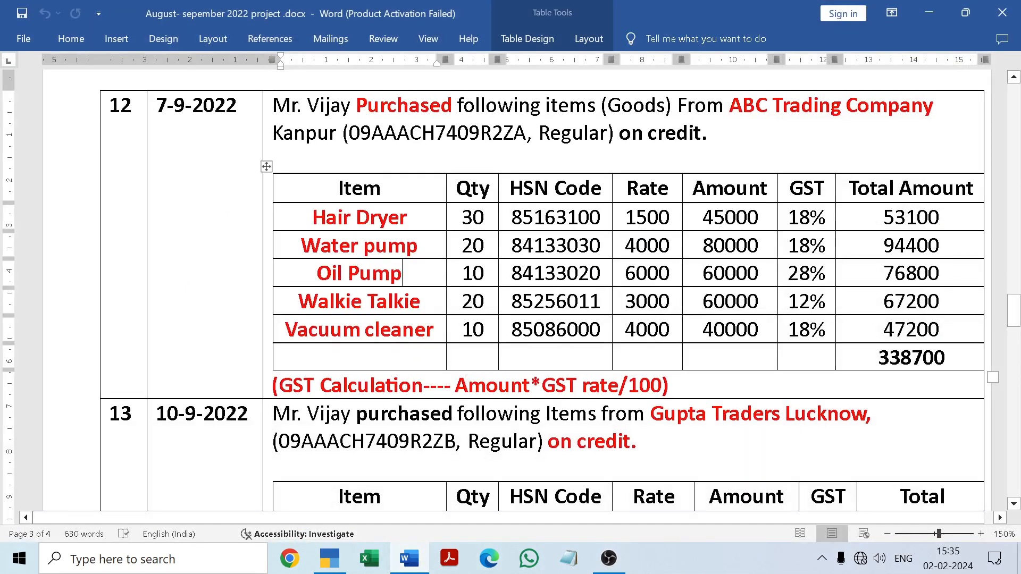
Copy the name Oil Pump from the Word table and use it as the new stock item's name in TallyPrime
drag(317, 274, 402, 275)
key(ctrl+c)
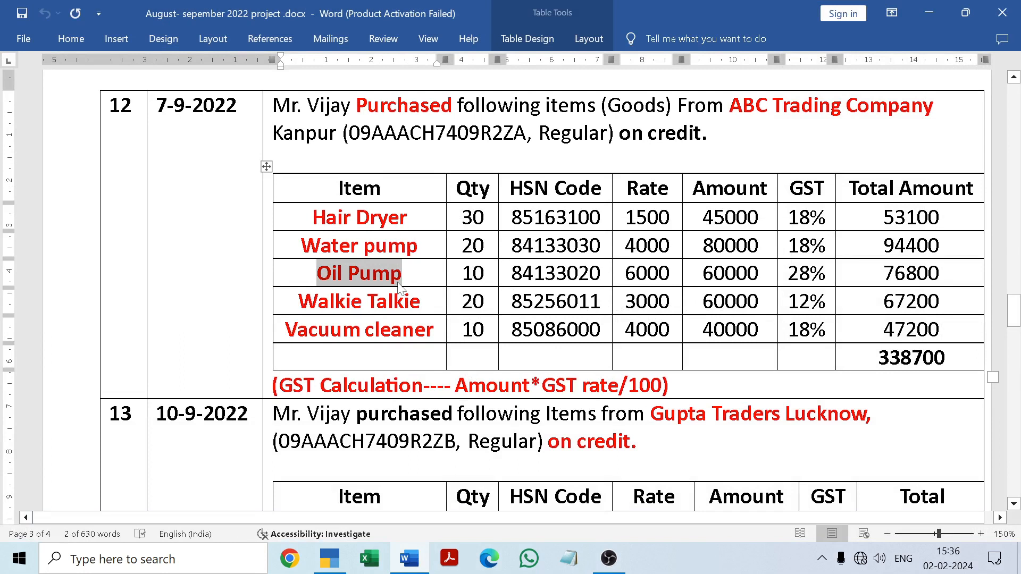
key(Right)
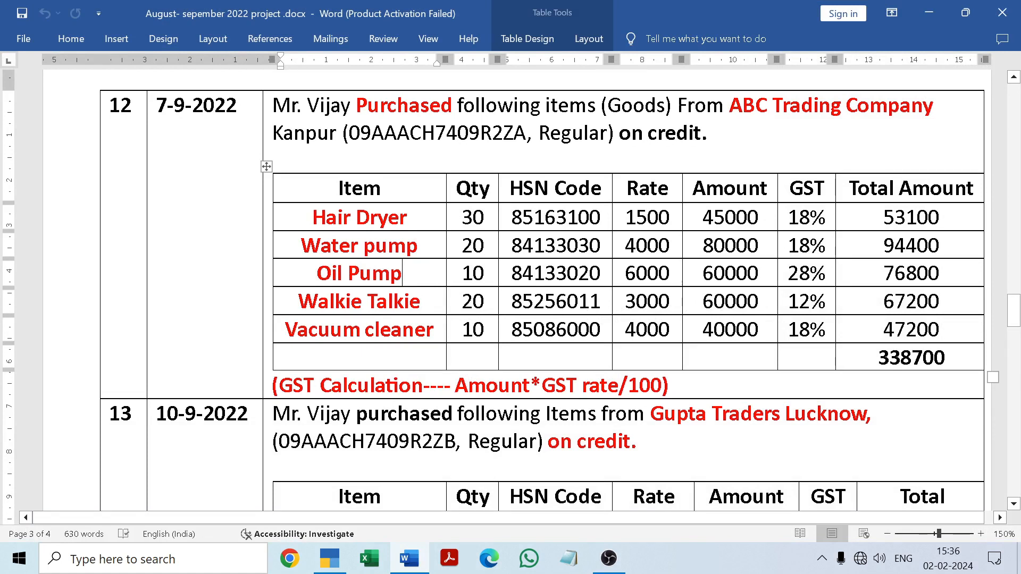
click(410, 559)
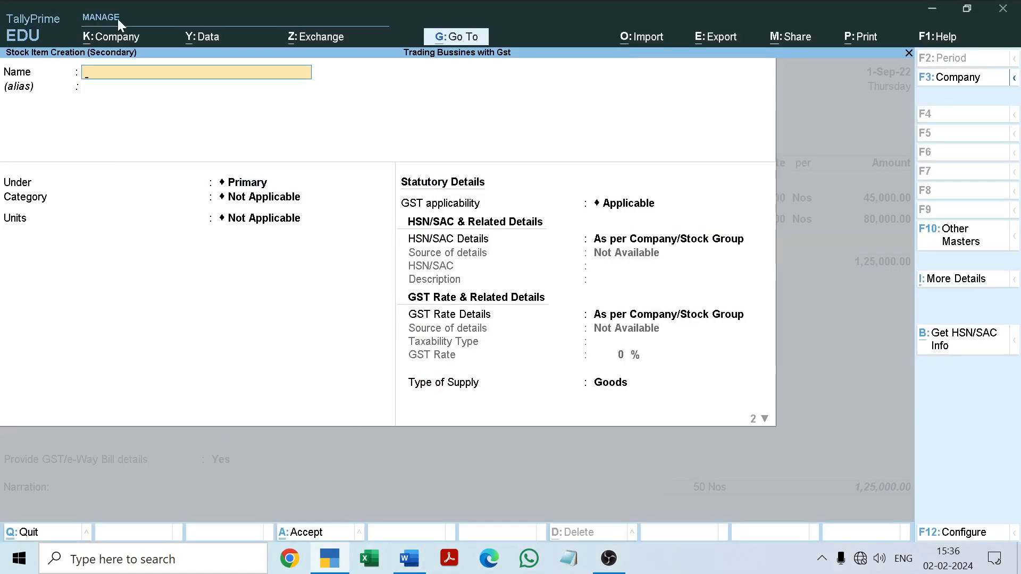
key(ctrl+v)
key(Return)
Keep Oil Pump under Primary with category Not Applicable and set its units to Nos
key(Return)
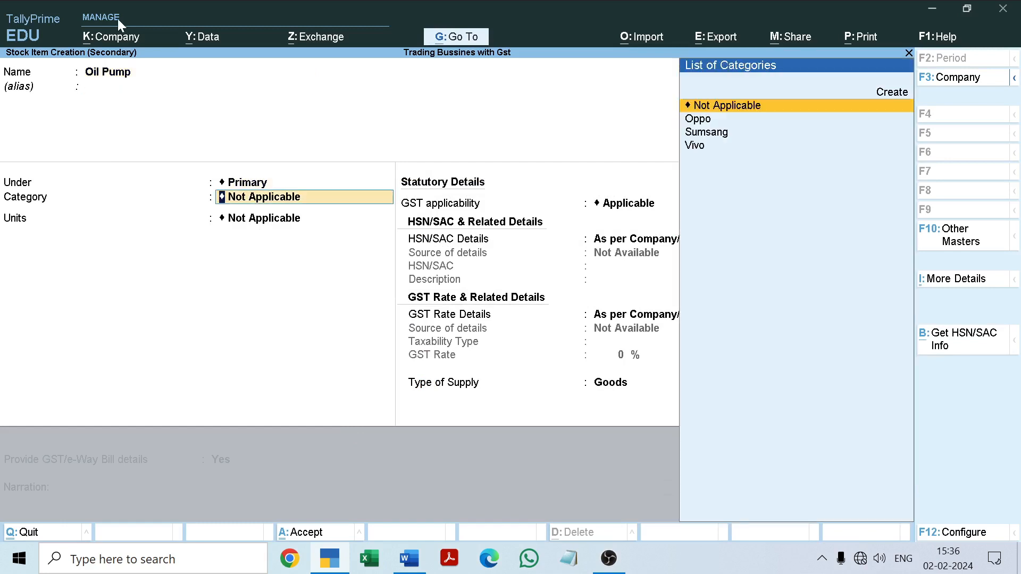
key(Return)
key(Down)
Keep GST applicable, specify Oil Pump's own HSN/SAC details with code 84133020 copied from the Word document, and leave the description blank
key(Return)
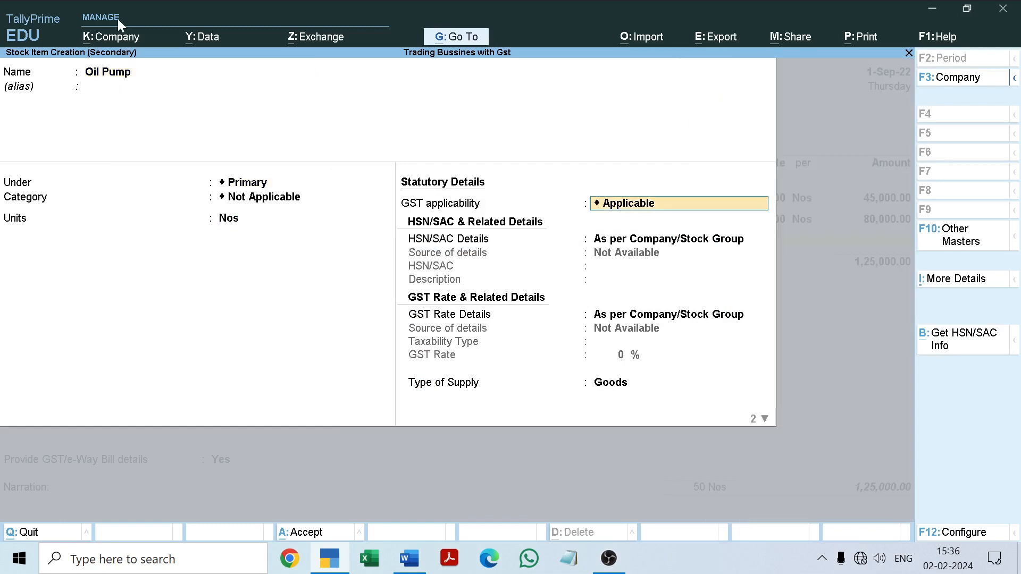
key(Return)
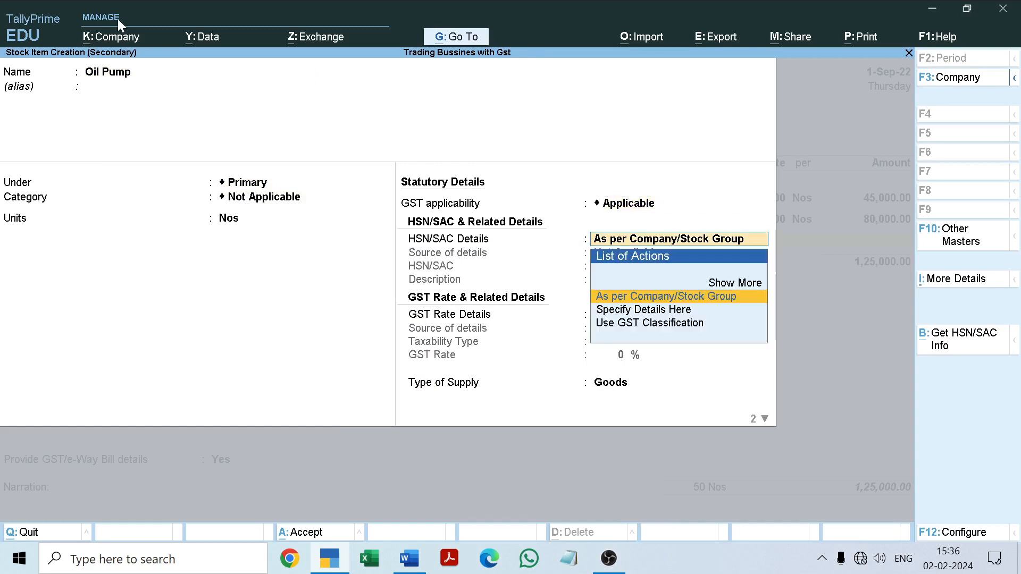
key(Down)
key(Return)
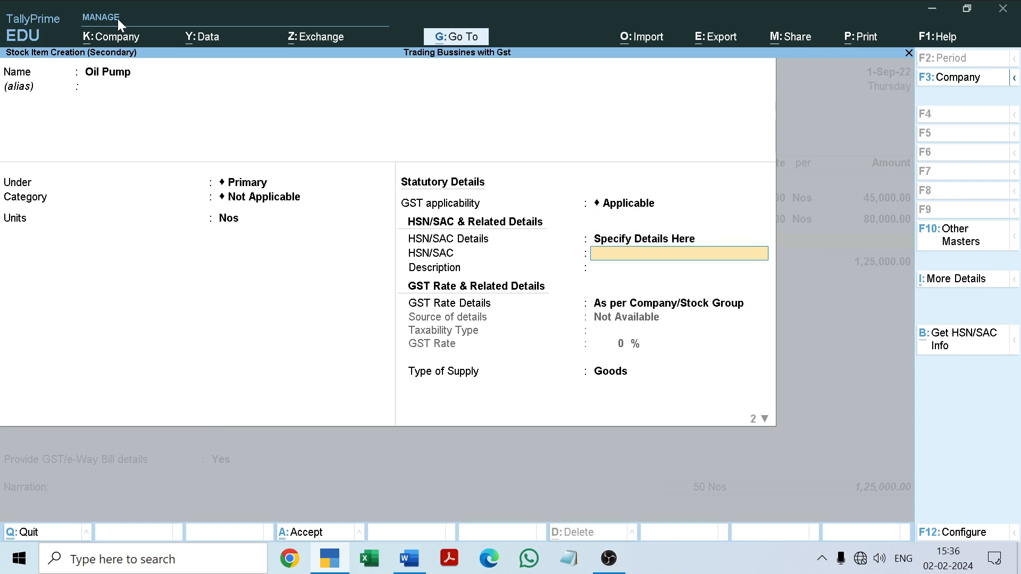
click(409, 558)
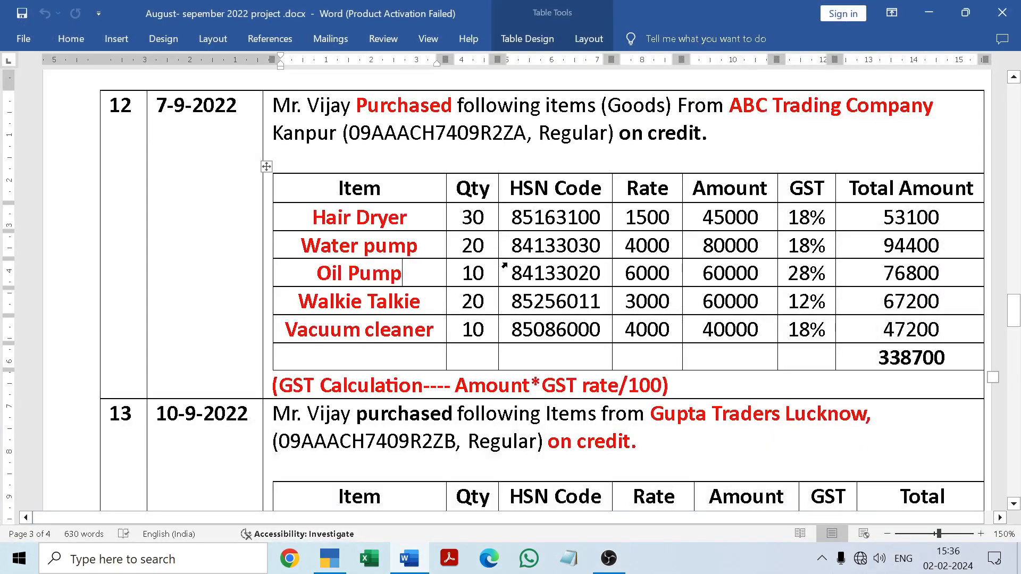
drag(510, 274, 601, 275)
key(ctrl+c)
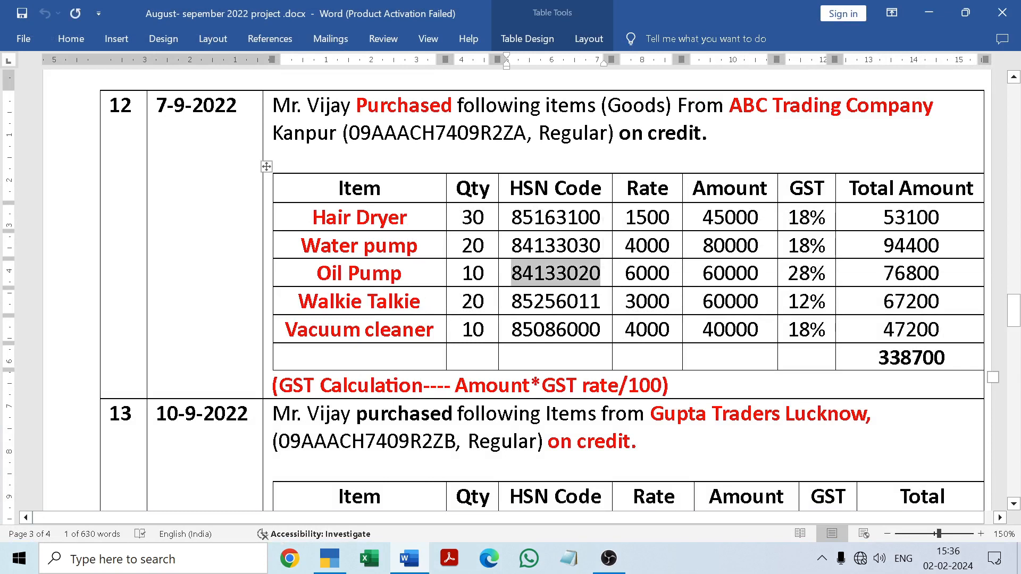
click(409, 558)
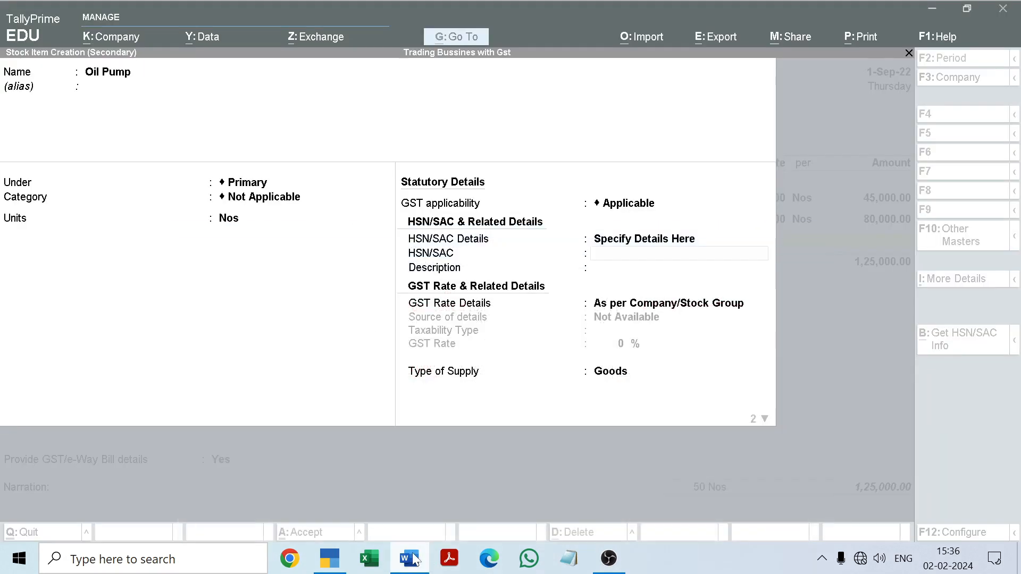
key(ctrl+v)
key(Return)
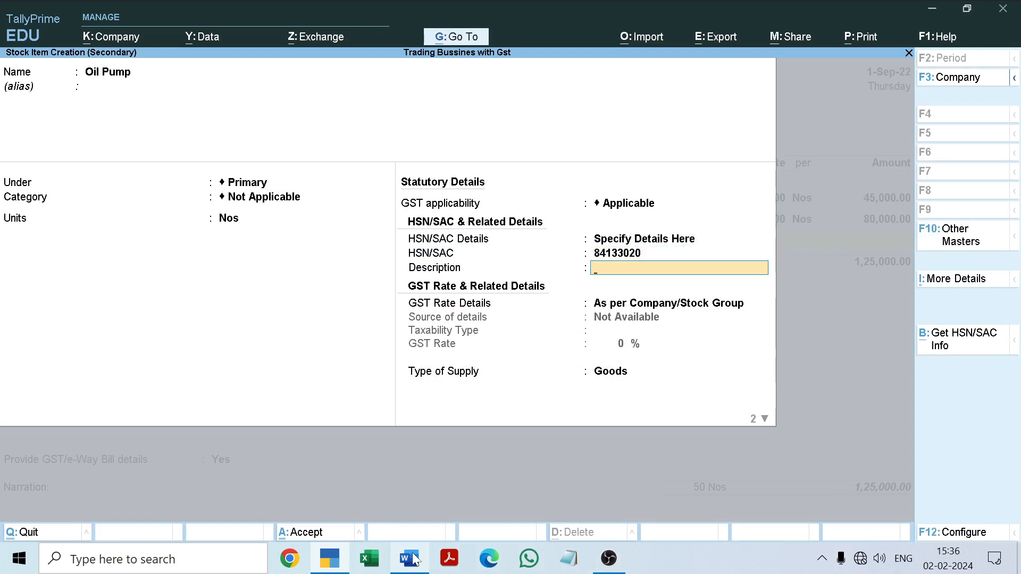
key(Return)
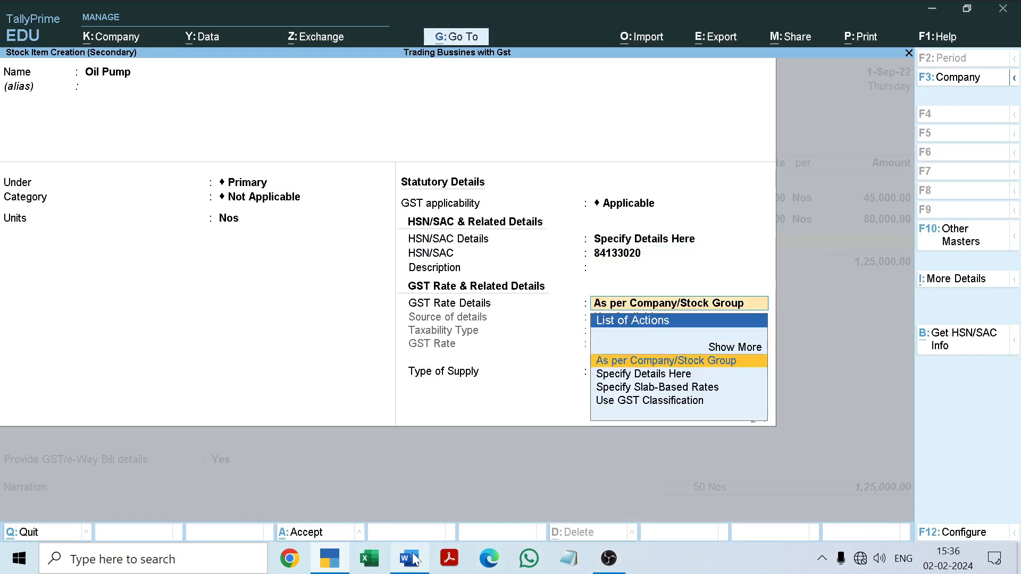
Specify Oil Pump's own GST rate details as Taxable at 28%
key(Down)
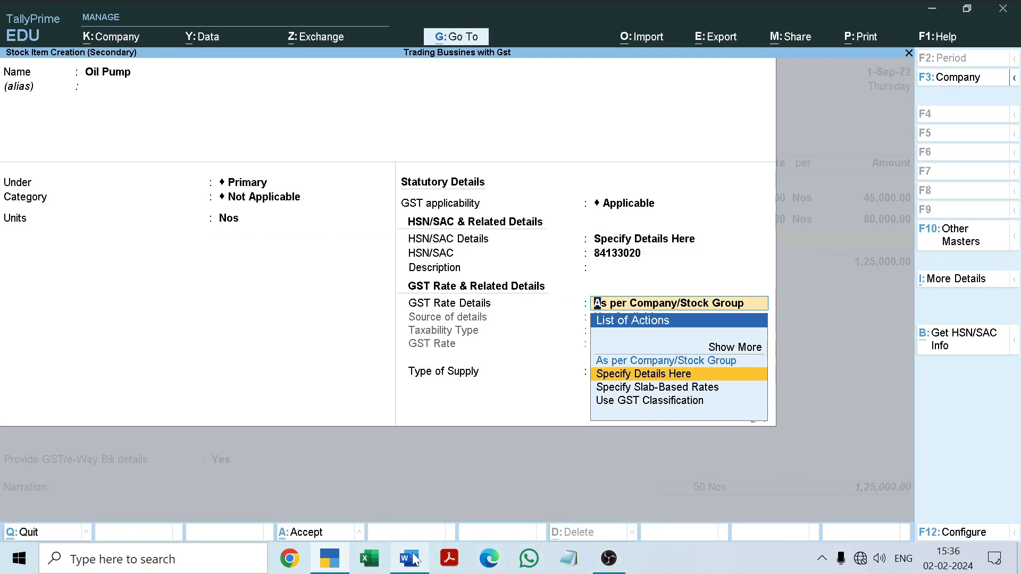
key(Return)
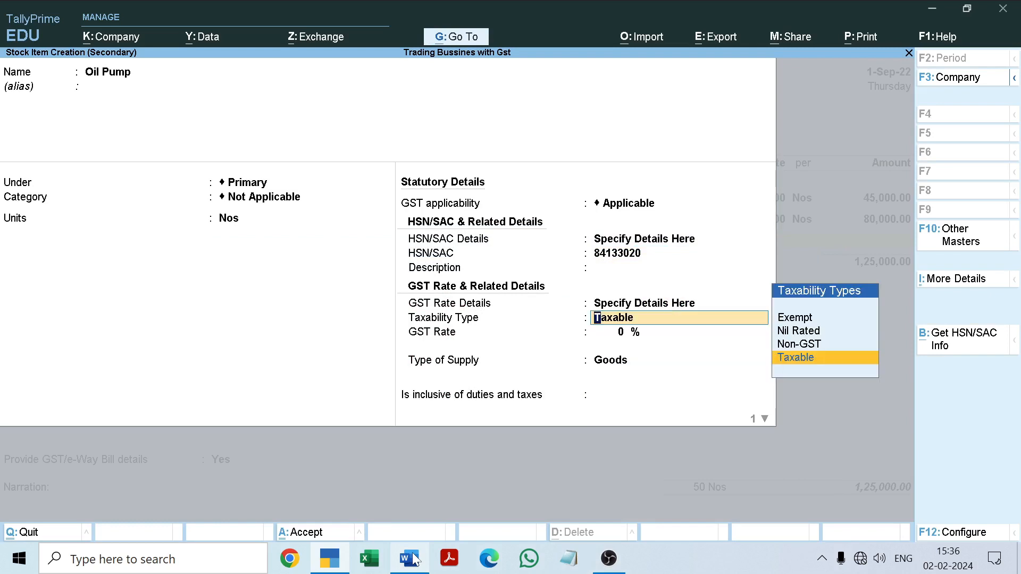
key(Return)
text(2)
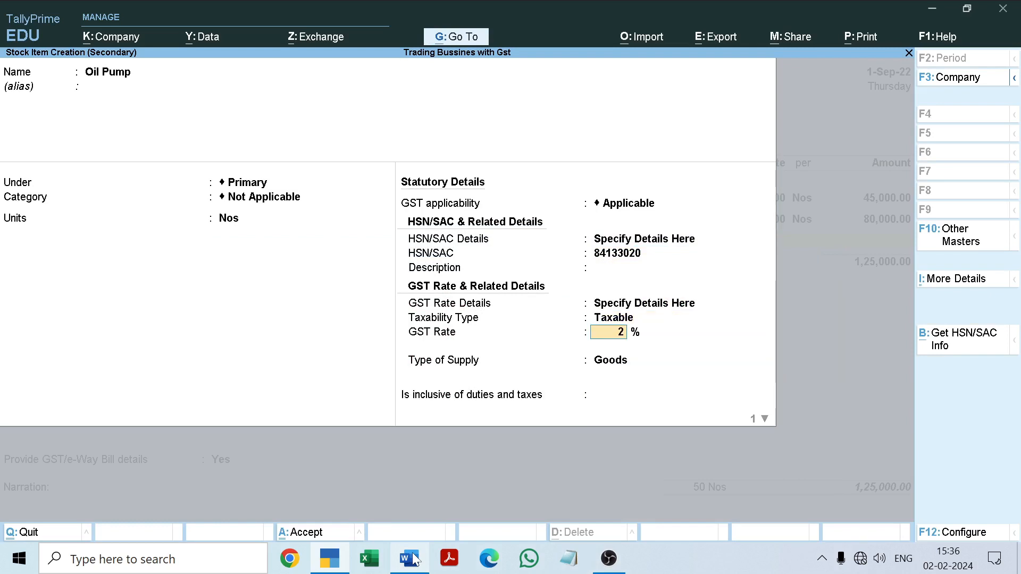
text(8)
key(Return)
key(Return)
key(Return)
key(Return)
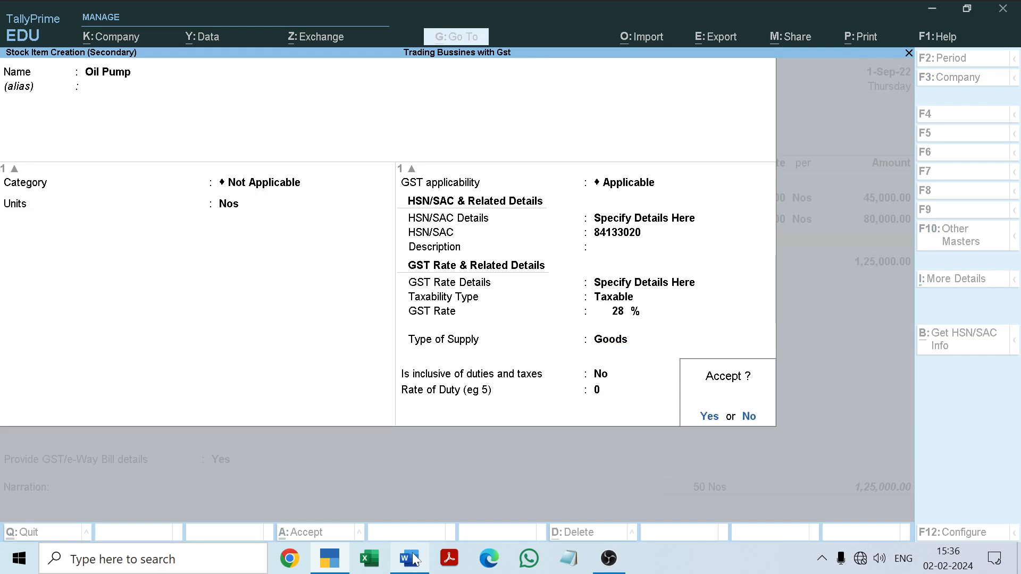
Keep Goods as the supply type, inclusive of duties and taxes at No and the duty rate at 0, and save the Oil Pump item
key(Return)
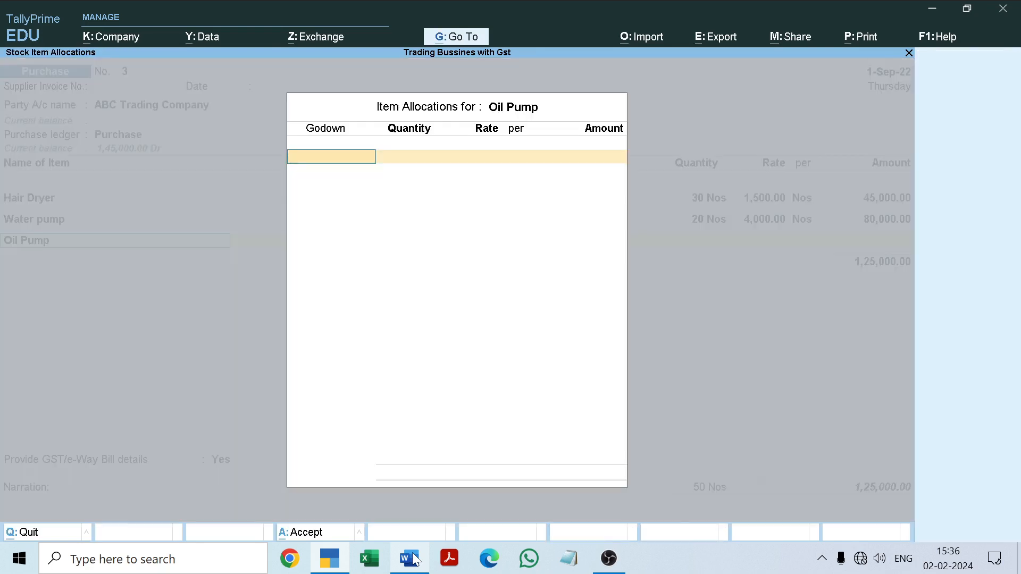
Allocate 10 Nos of Oil Pump to the Radha Nagar godown at a rate of 6000, following the Word document
text(r)
key(Return)
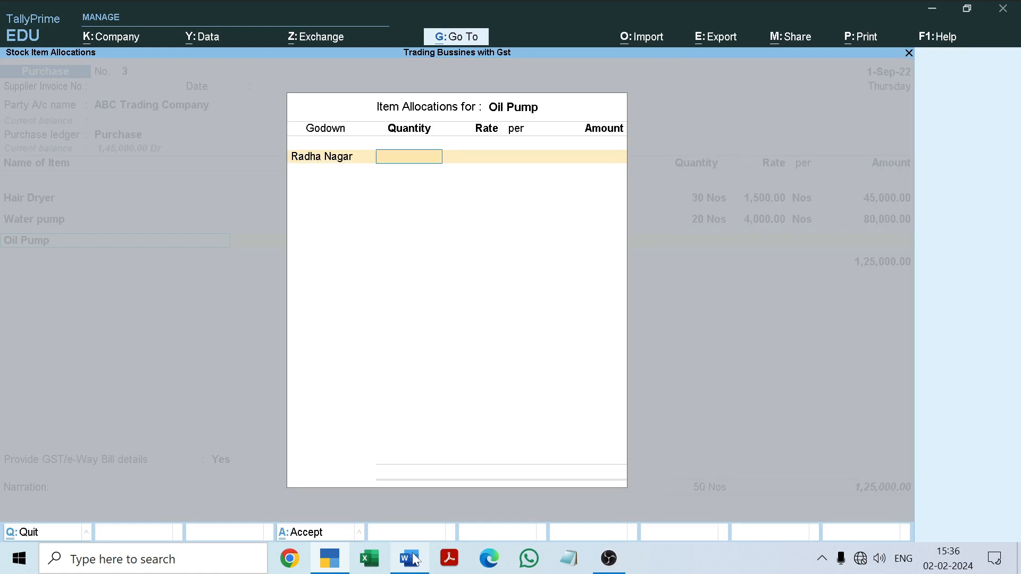
click(416, 560)
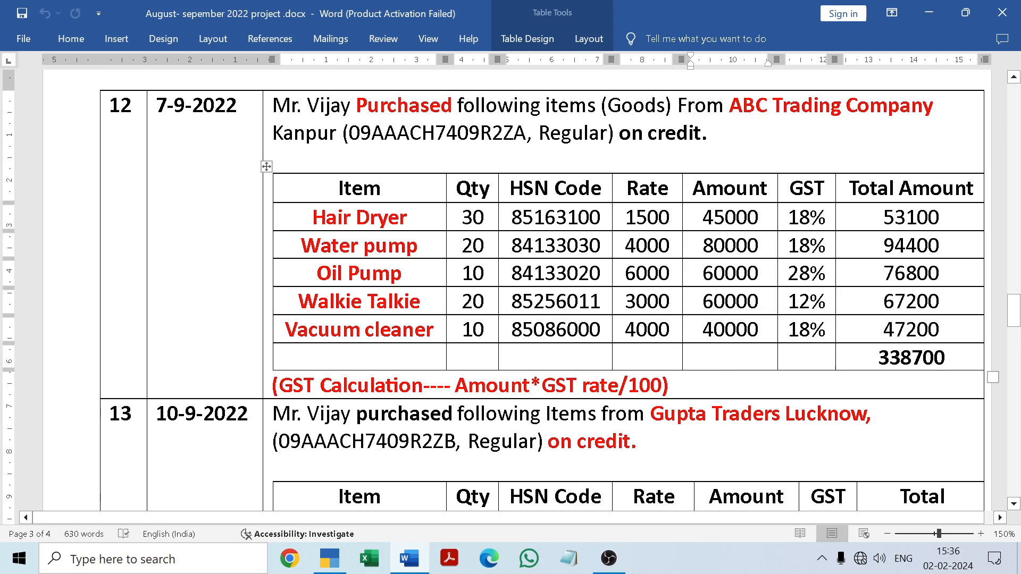
click(413, 561)
text(10)
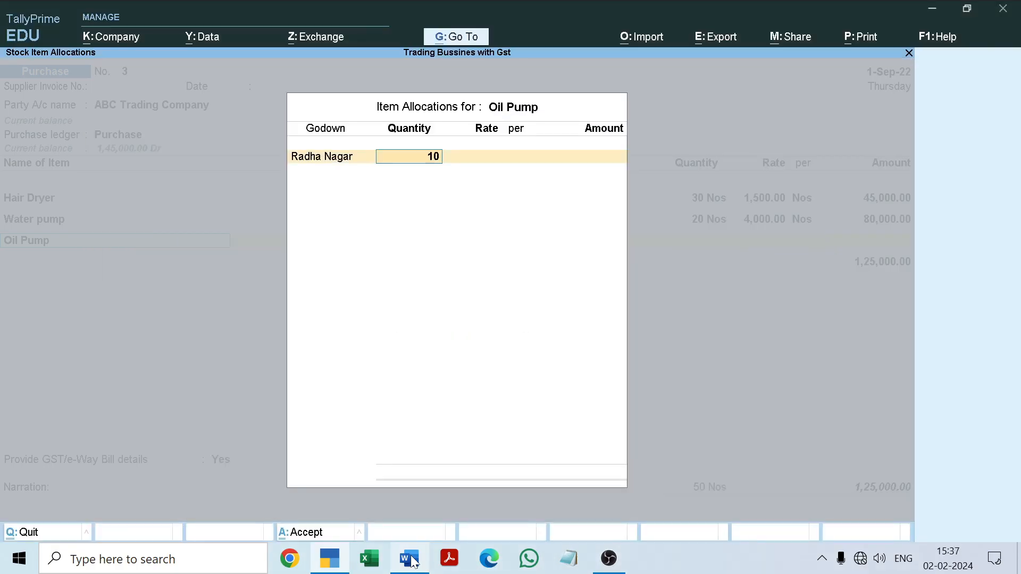
key(Return)
text(6000)
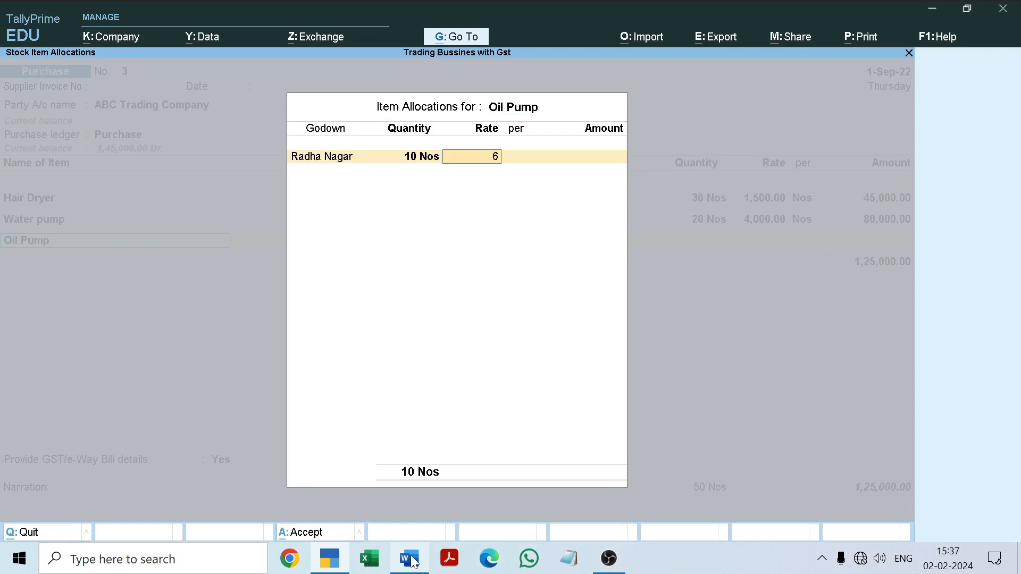
key(Return)
Finish Oil Pump's allocation and keep its GST rate and HSN/SAC details as per Masters/Company
key(Return)
key(Return)
key(Return)
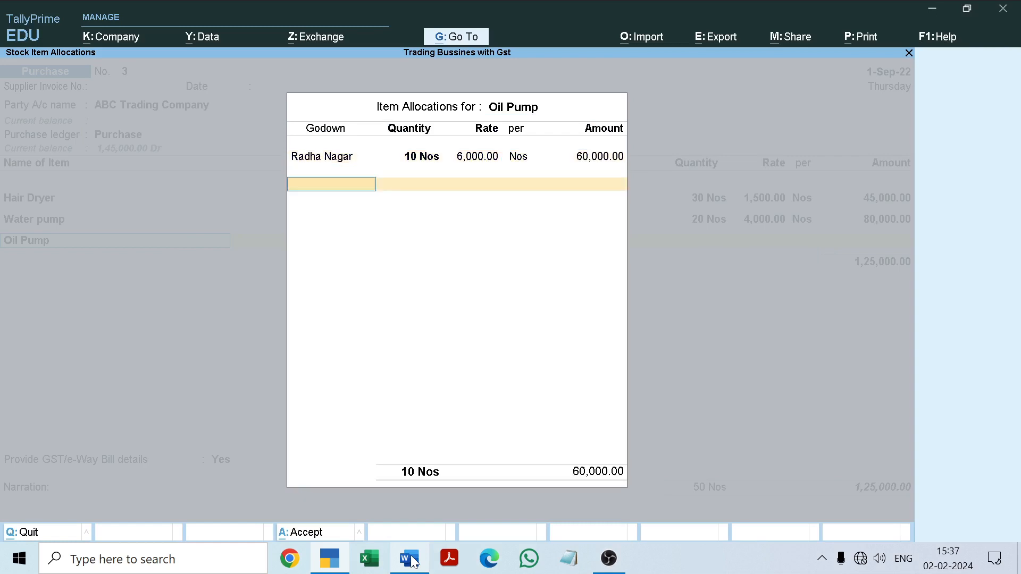
key(Return)
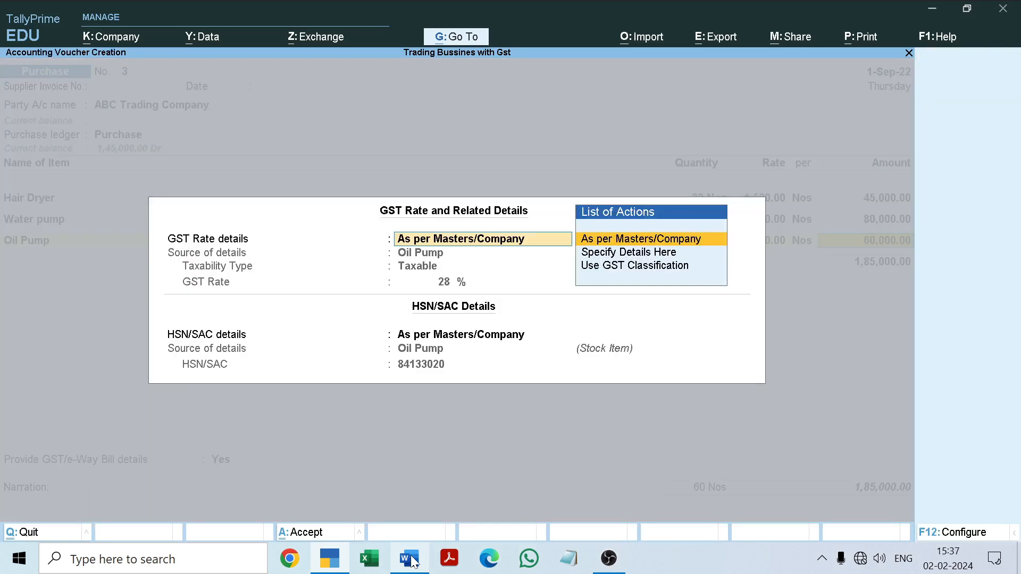
key(Return)
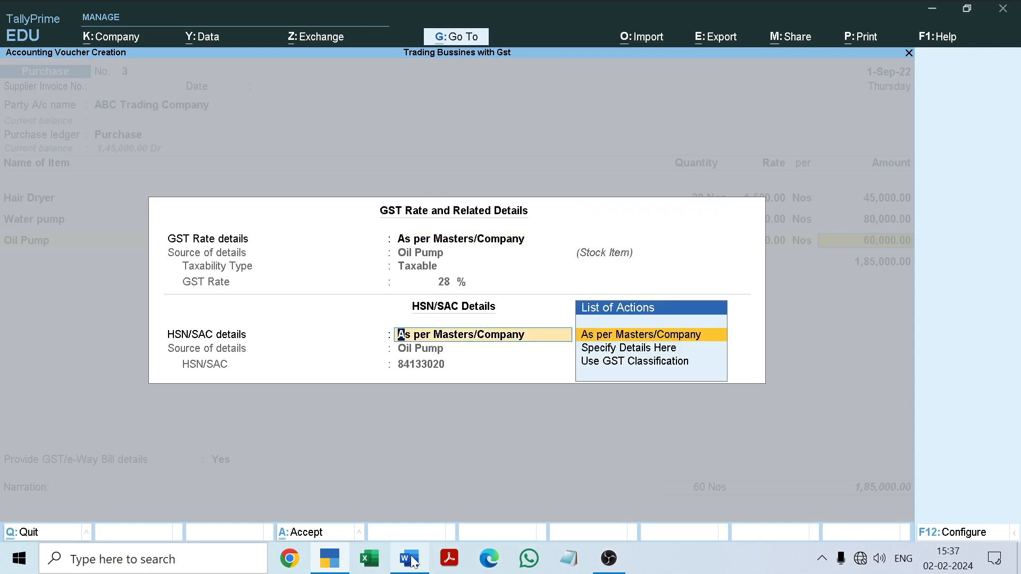
key(Return)
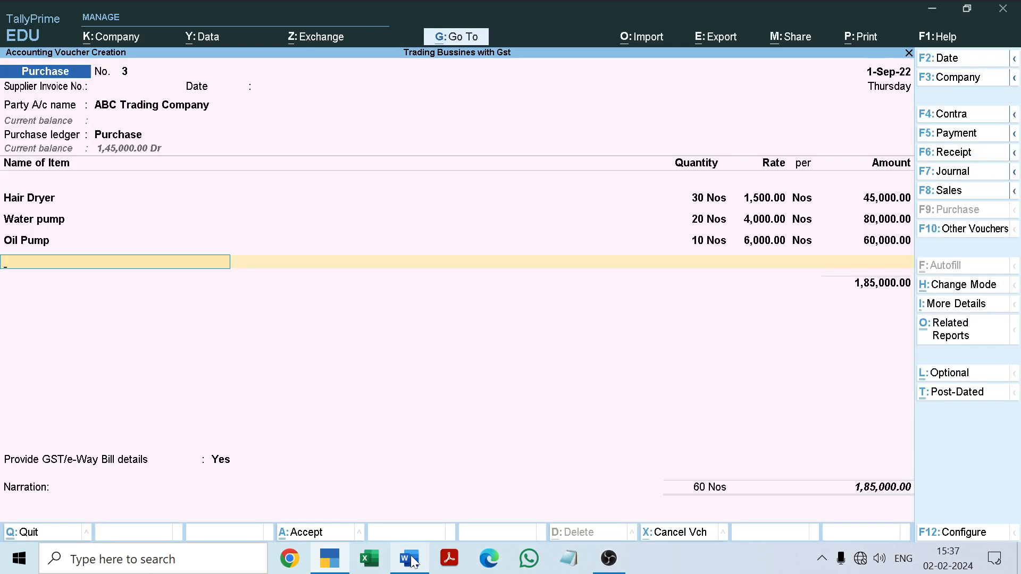
Start a new stock item from the voucher's next item line and name it Walkie Talkie, copying the name from the Word document
key(alt+c)
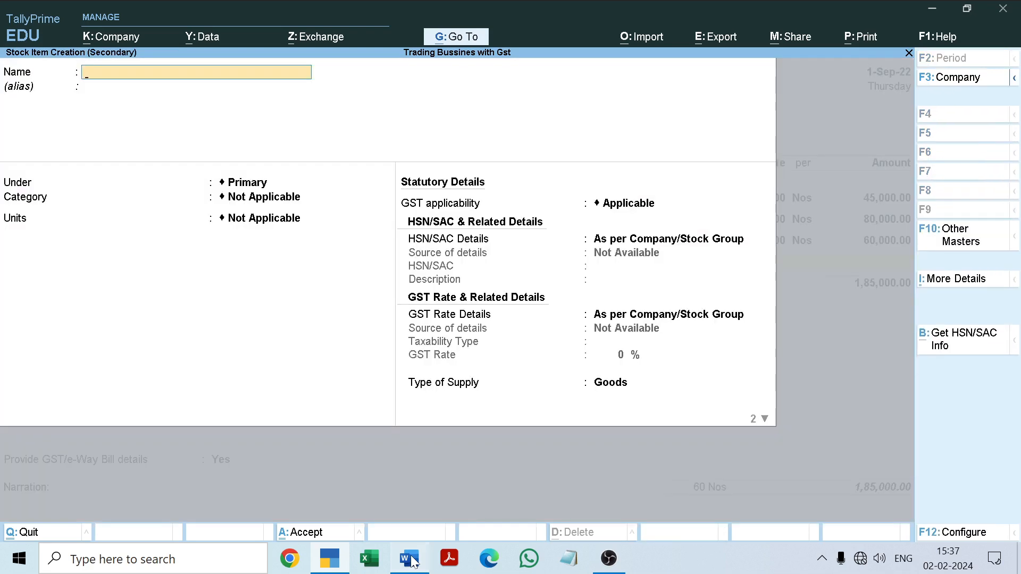
click(413, 561)
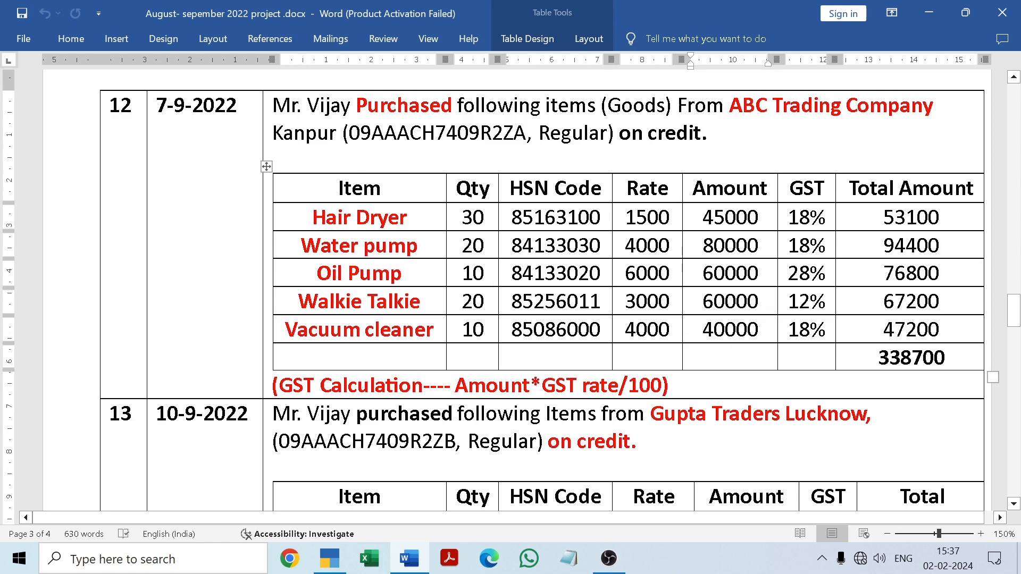
click(299, 301)
drag(299, 301, 420, 301)
key(ctrl+c)
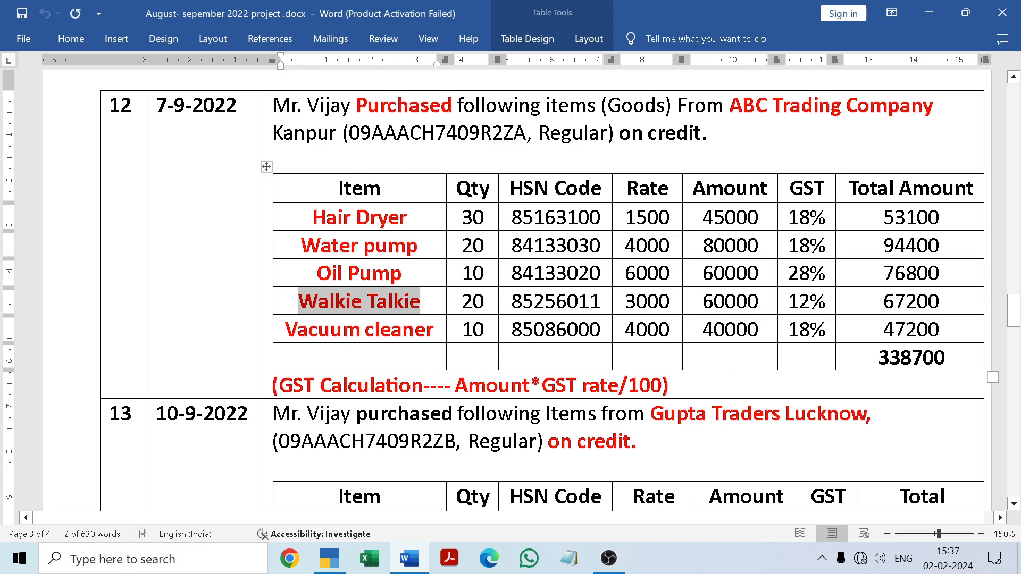
click(408, 559)
key(ctrl+v)
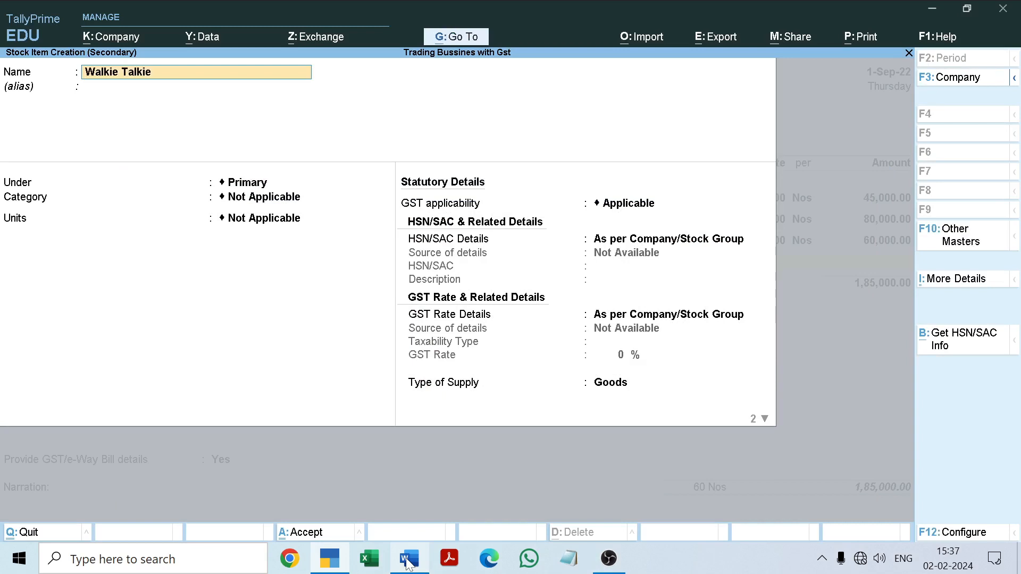
Leave Walkie Talkie's alias blank, keep it under Primary with category Not Applicable, and set its units to Nos
key(Return)
key(Return)
key(Return)
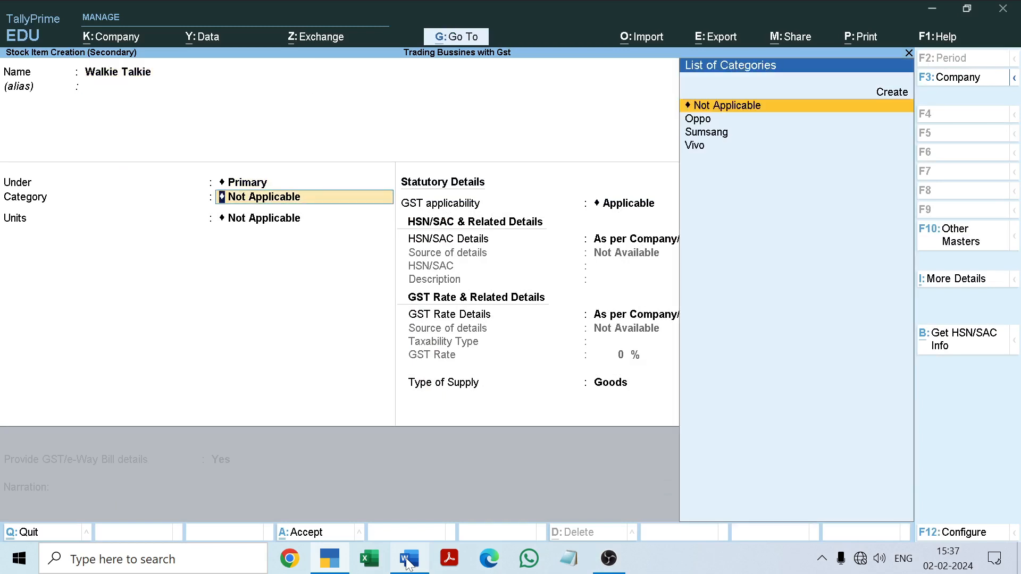
key(Return)
Keep GST applicable for Walkie Talkie and set its HSN/SAC details to Specify Details Here
key(Return)
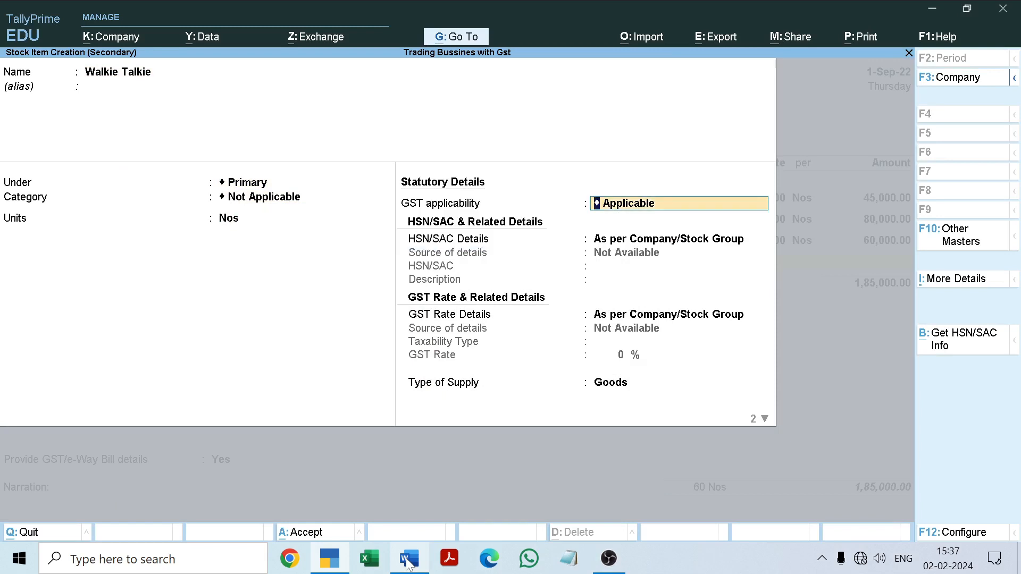
key(Return)
key(Down)
key(Return)
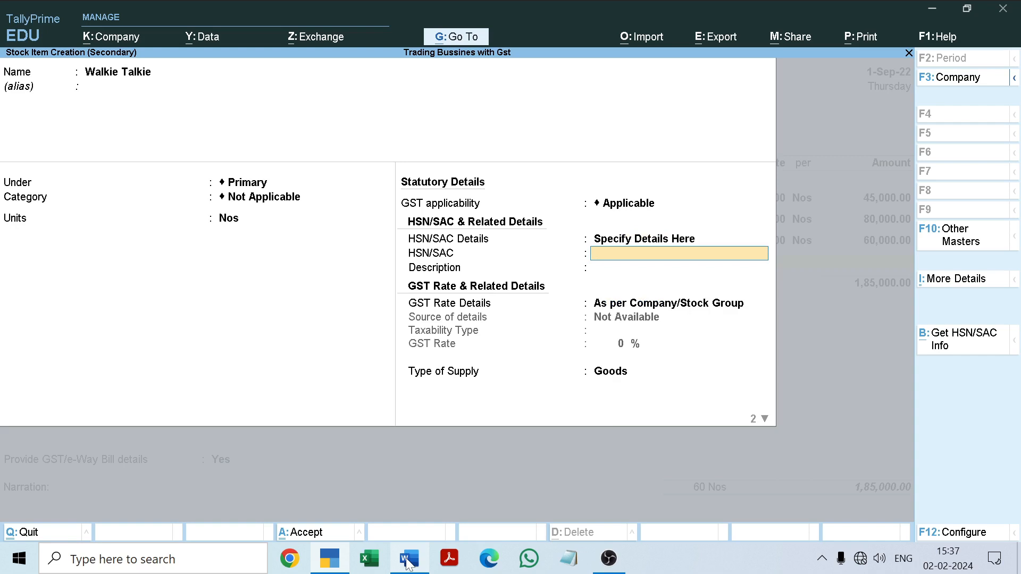
click(408, 561)
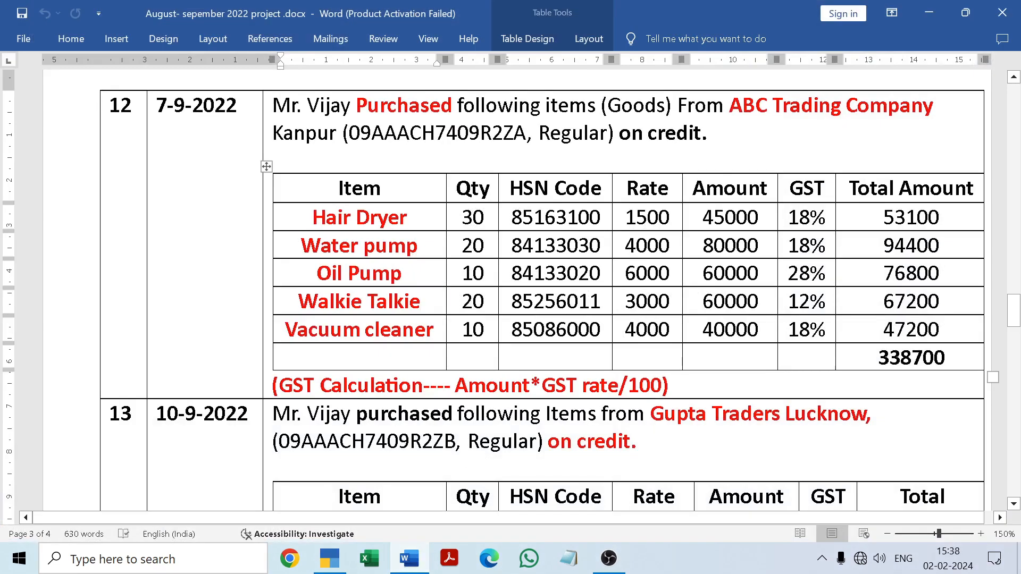
drag(512, 301, 612, 301)
click(601, 329)
drag(512, 301, 601, 301)
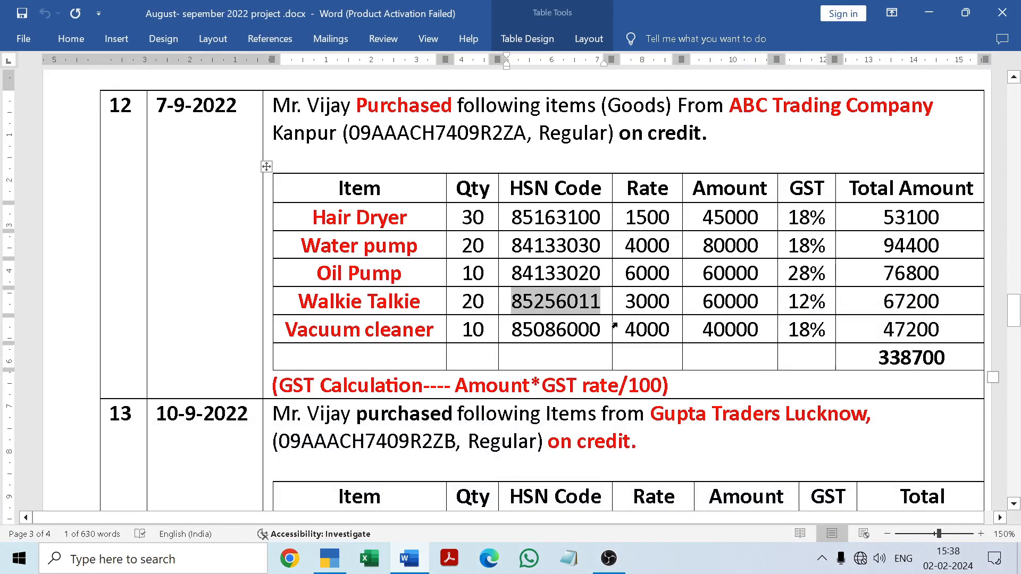
click(409, 567)
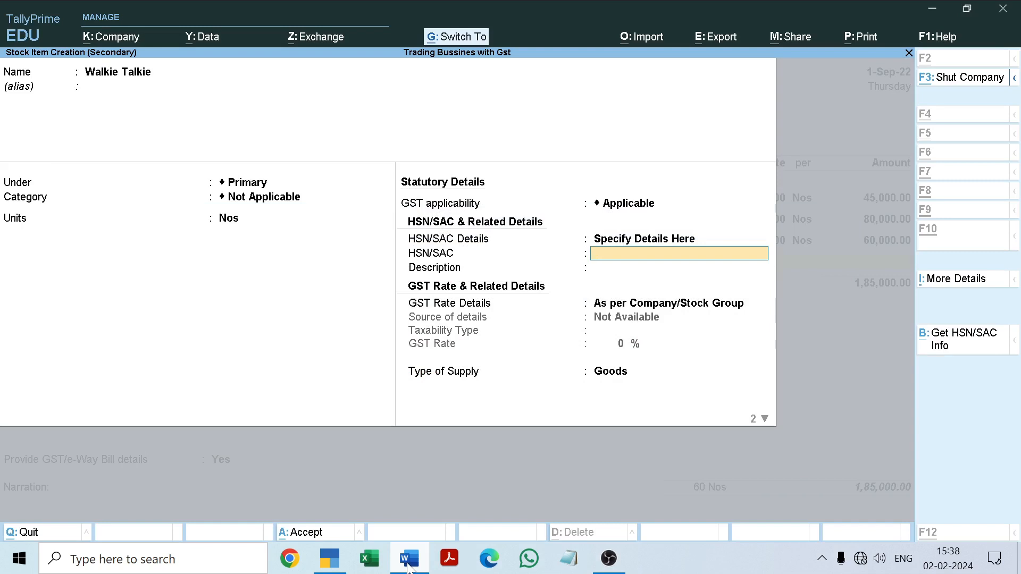
Copy HSN code 85256011 from the Word document into Walkie Talkie's HSN/SAC field and leave the description blank
click(409, 567)
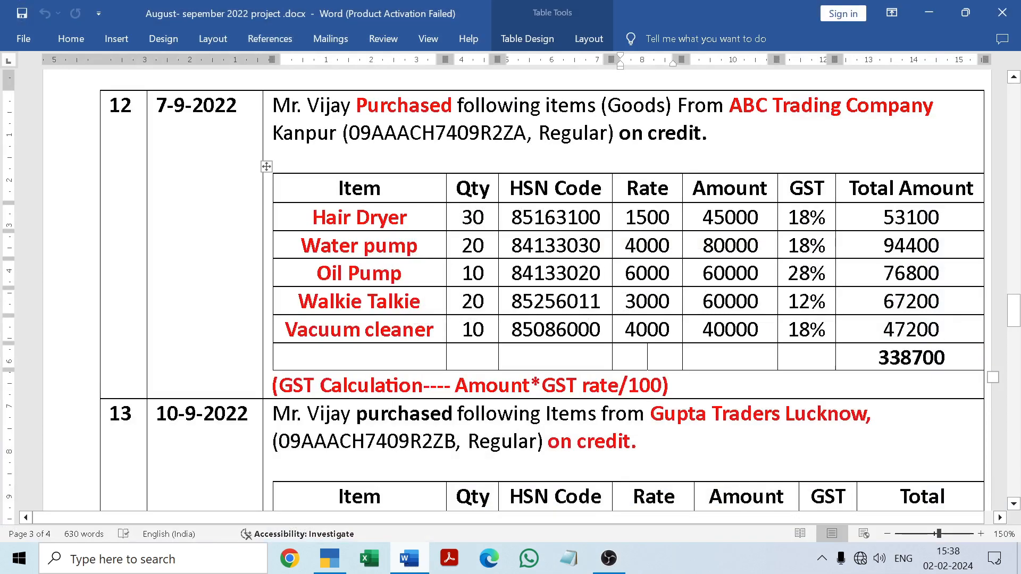
drag(512, 301, 600, 302)
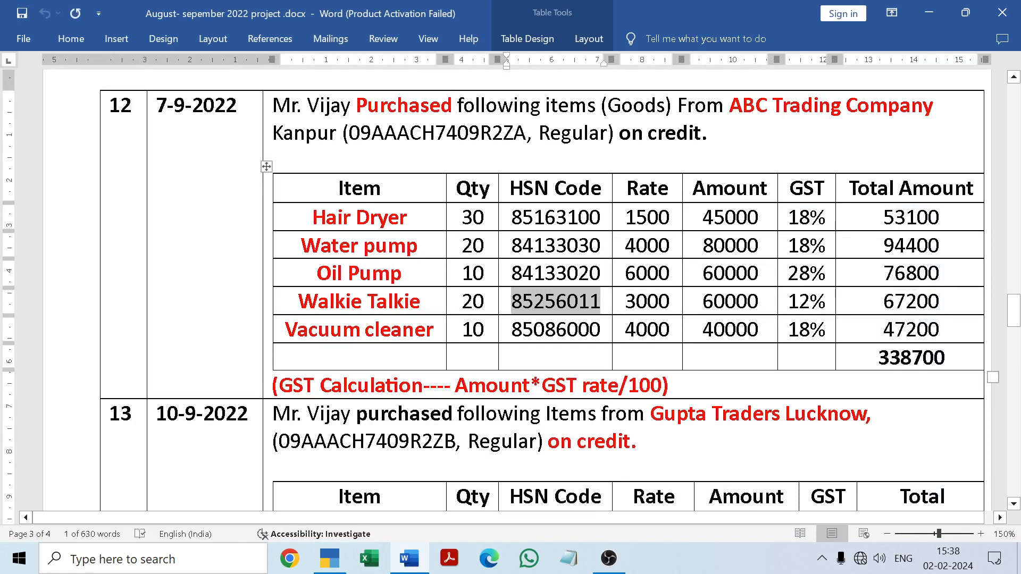
key(ctrl+c)
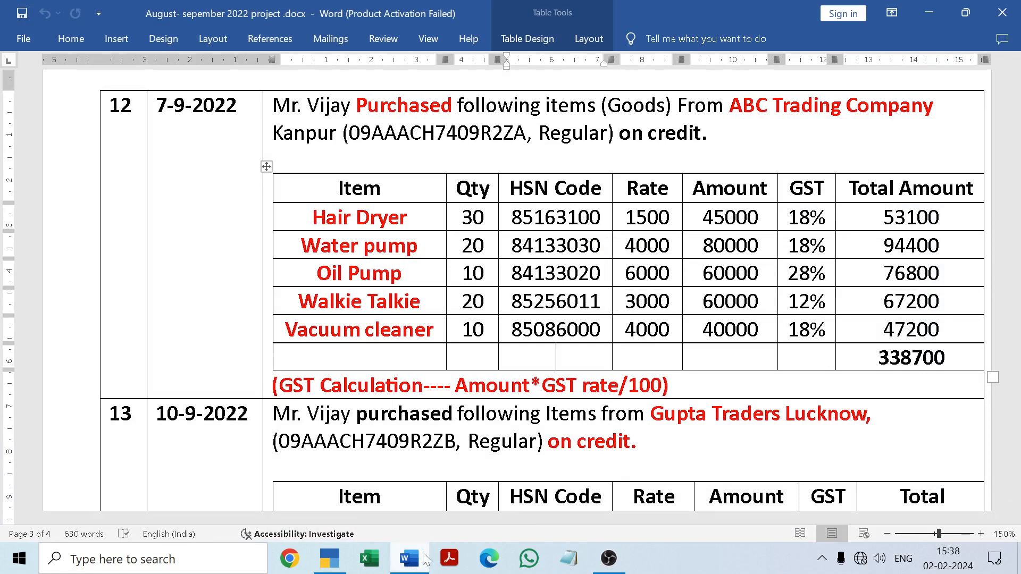
click(425, 560)
key(ctrl+v)
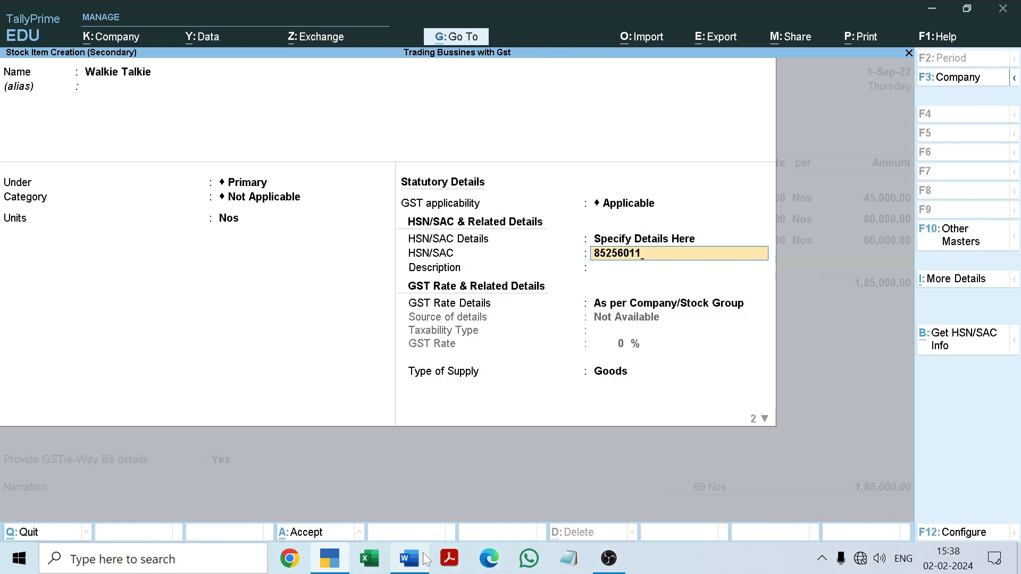
key(Return)
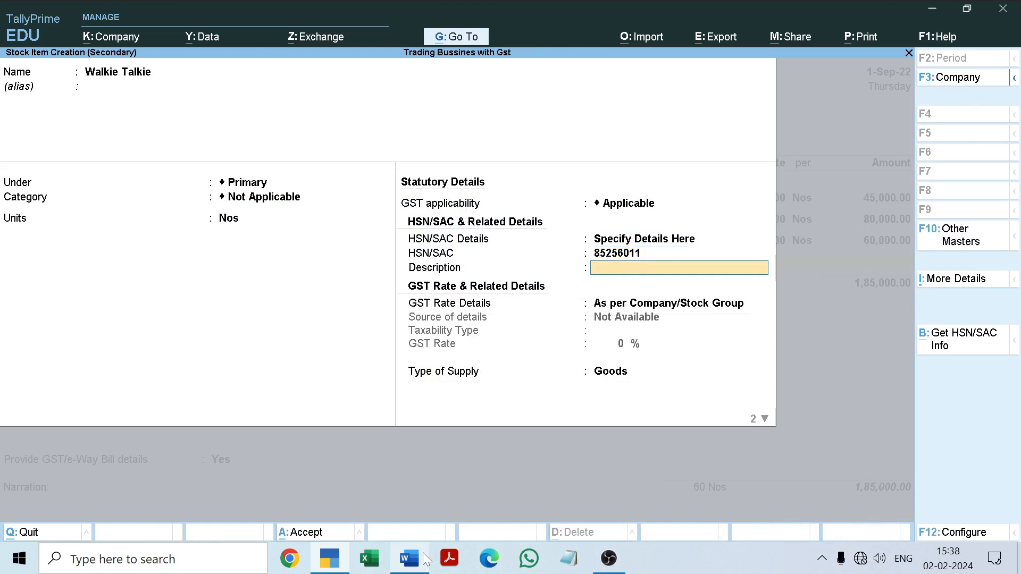
key(Return)
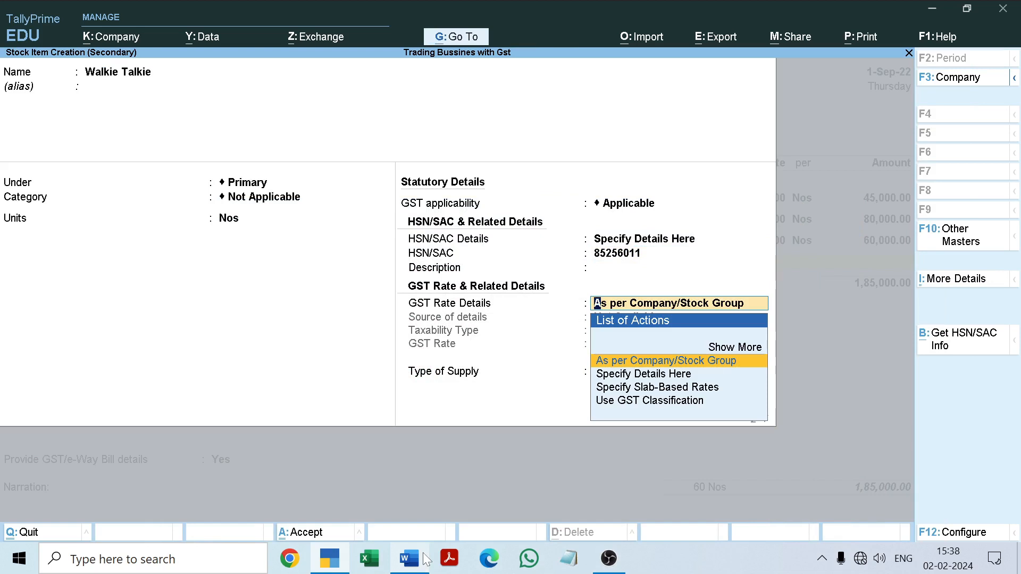
Specify Walkie Talkie's own GST rate details as Taxable at 12%, following the Word document
key(Down)
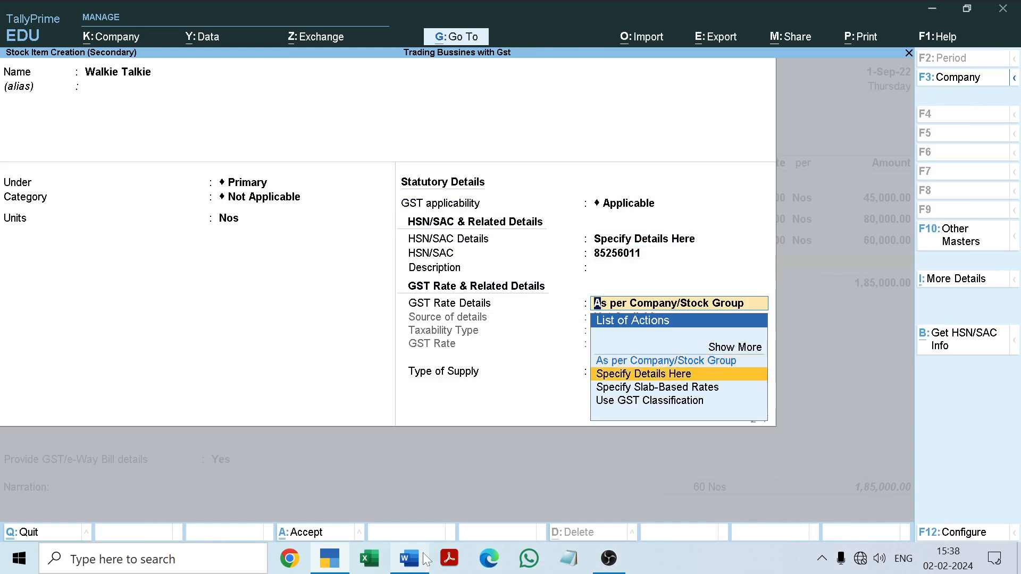
key(Return)
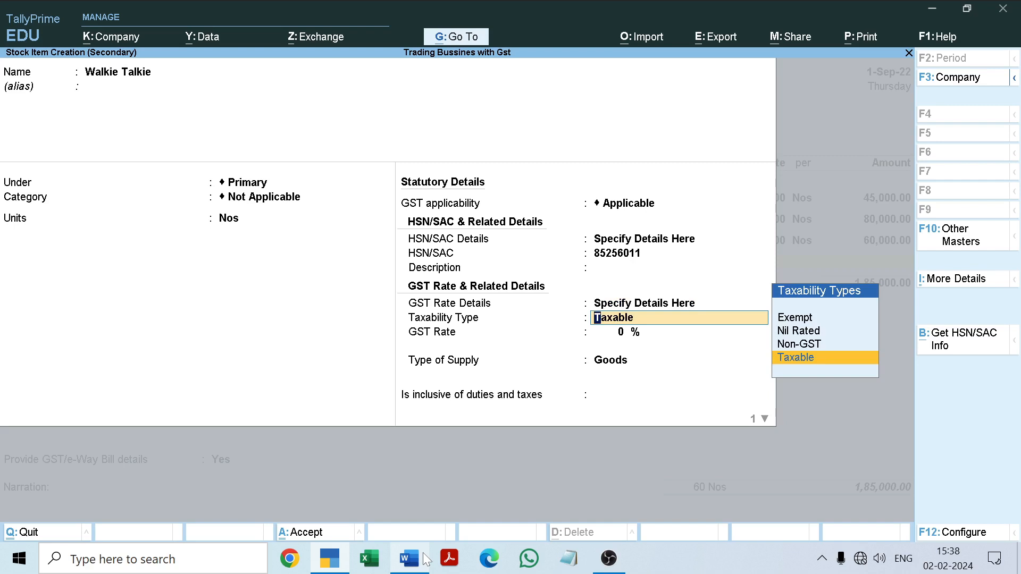
key(Return)
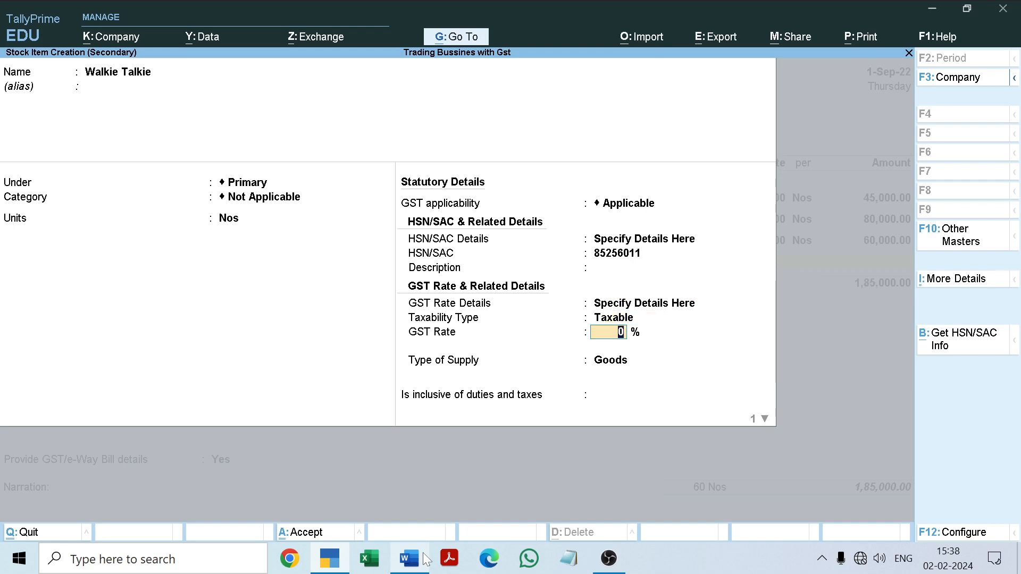
click(426, 559)
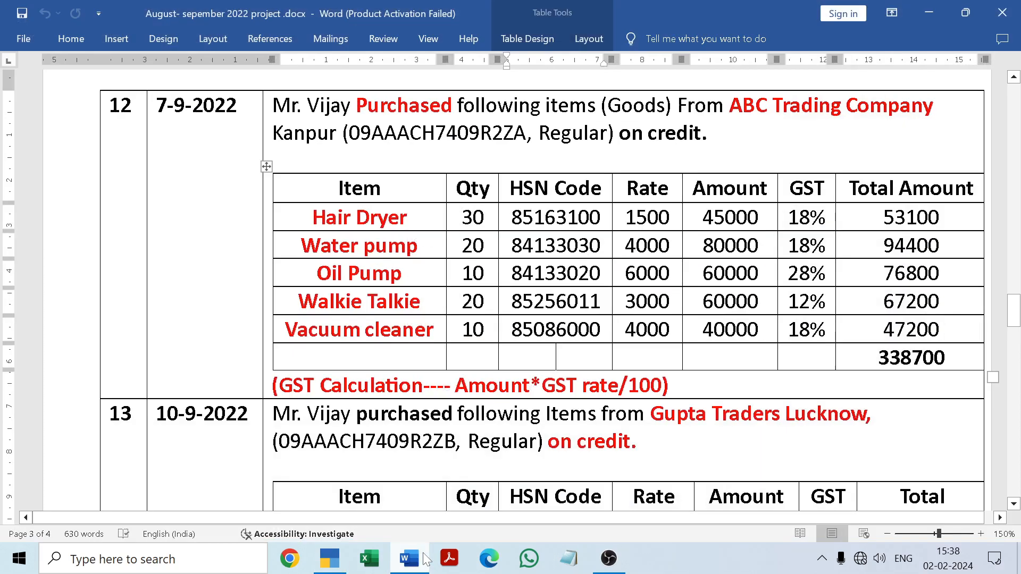
click(425, 560)
text(12)
key(Return)
Keep Goods as the supply type, inclusive of duties and taxes at No and the duty rate at 0, and save the Walkie Talkie item
key(Return)
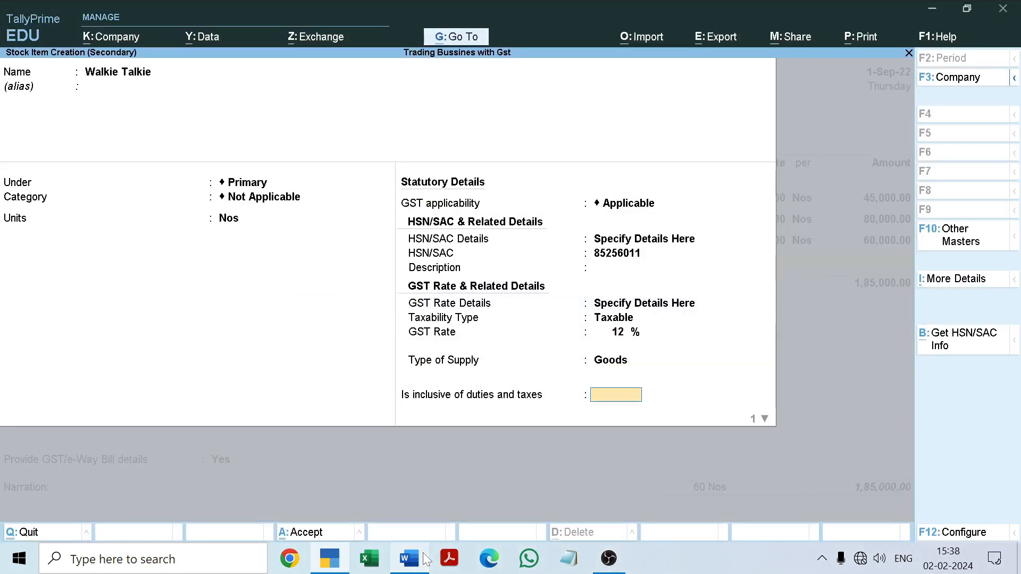
key(Return)
key(Return)
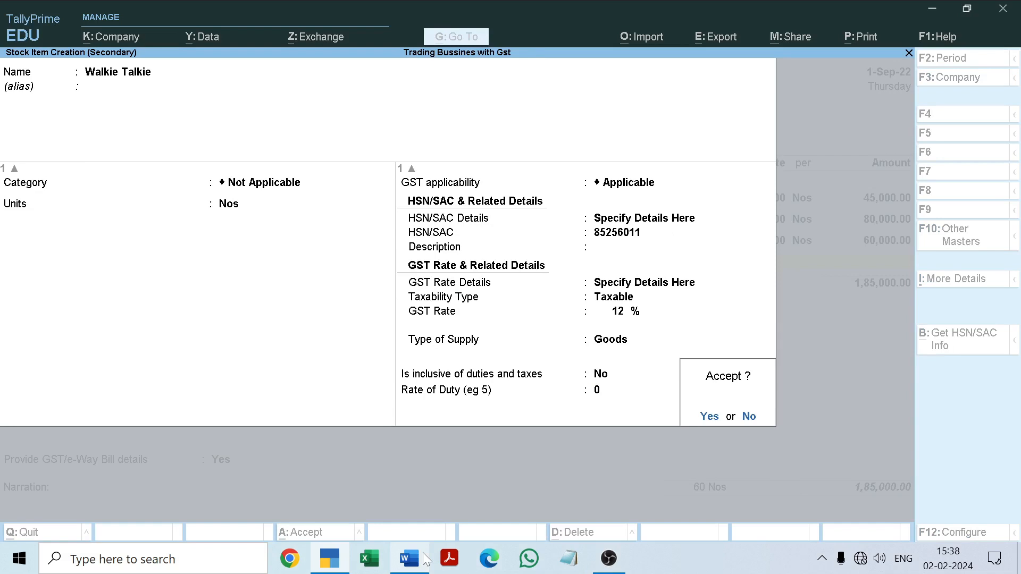
key(Return)
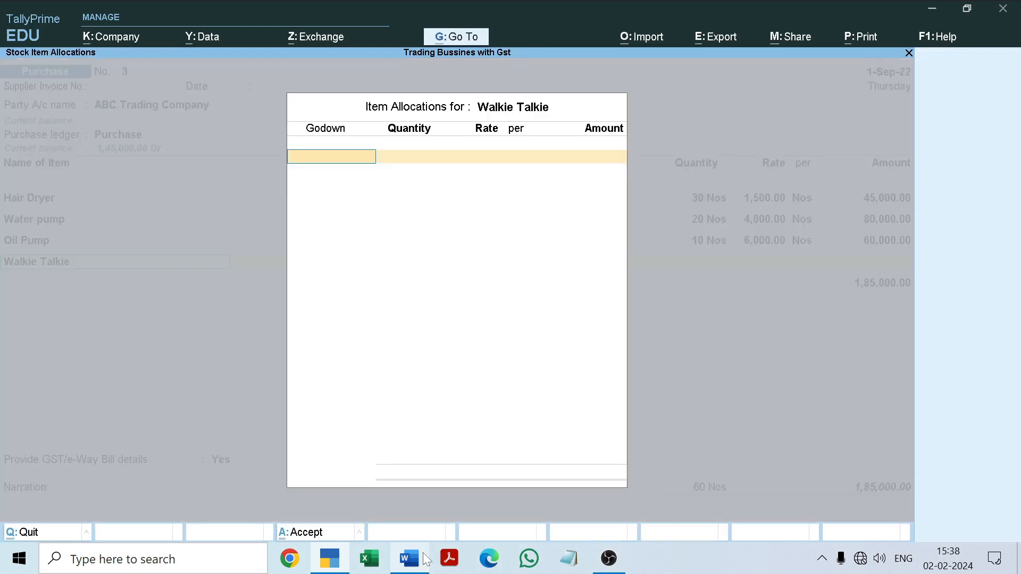
Allocate 20 Nos of Walkie Talkie to the Radha Nagar godown at a rate of 3000, following the Word document
text(r)
key(Return)
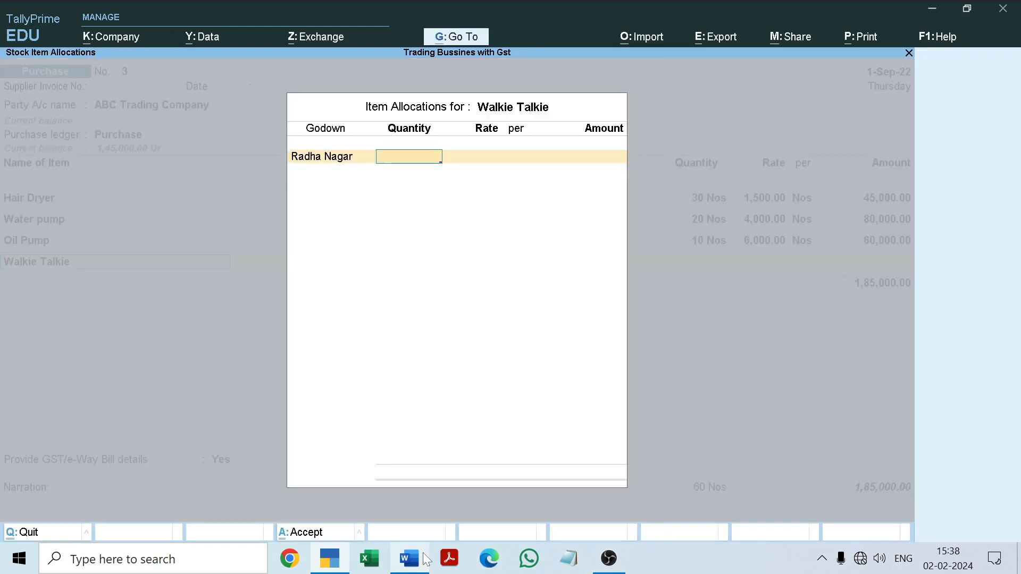
click(427, 560)
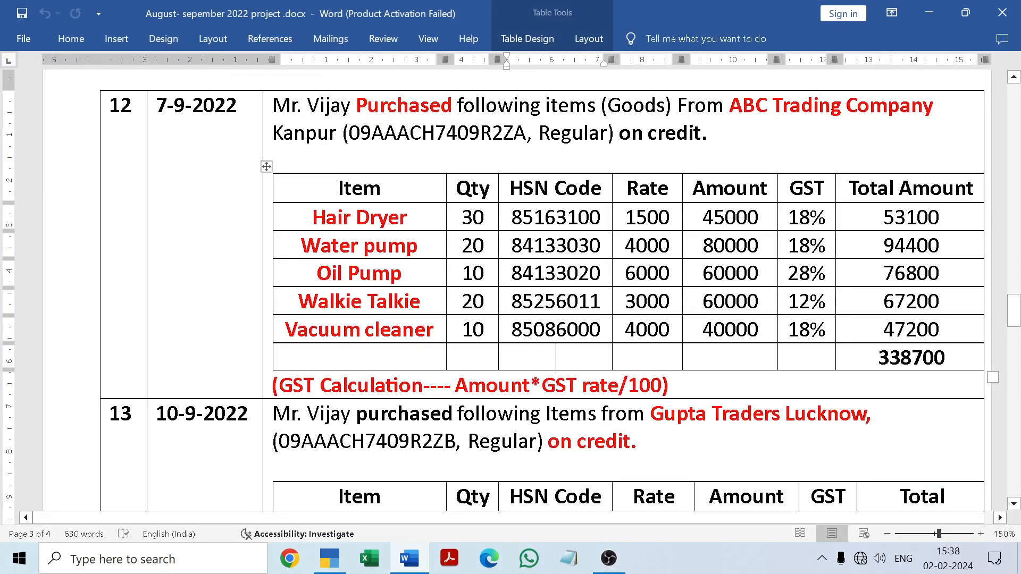
click(414, 560)
text(20)
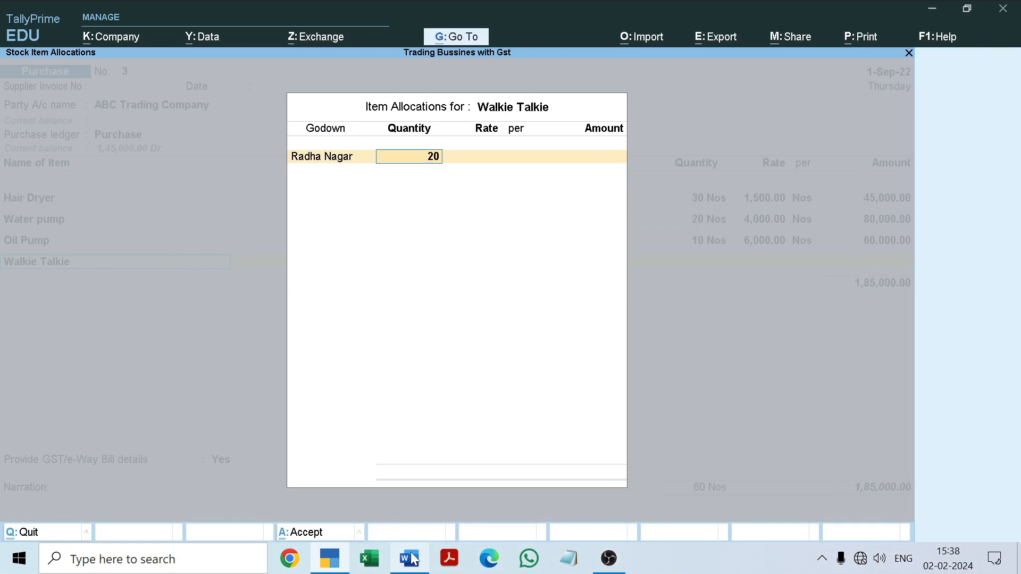
key(Return)
text(3000)
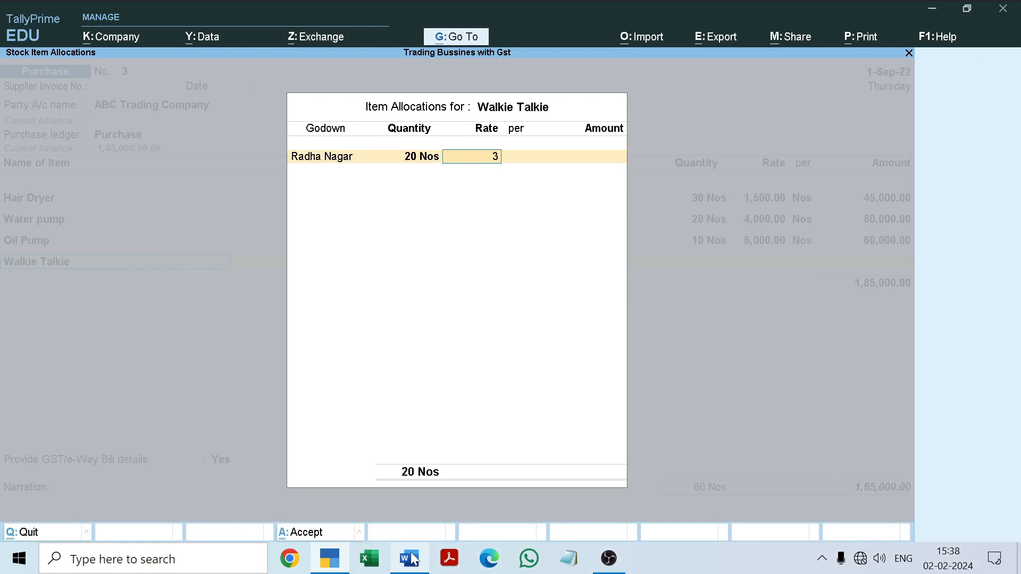
Finish Walkie Talkie's allocation and keep its GST rate and HSN/SAC details as per Masters/Company
key(Return)
key(Return)
key(Return)
key(Return)
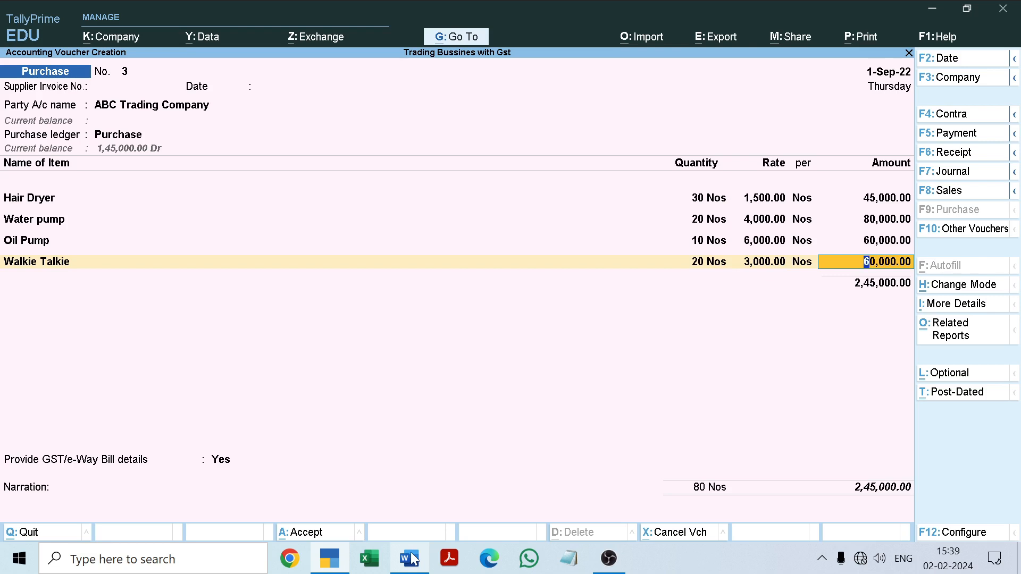
key(Return)
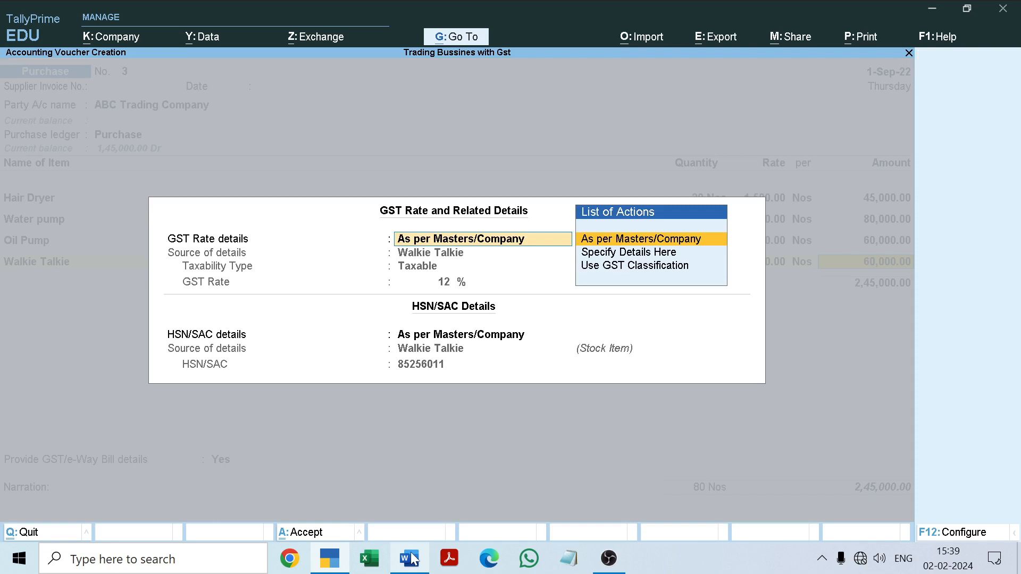
key(Return)
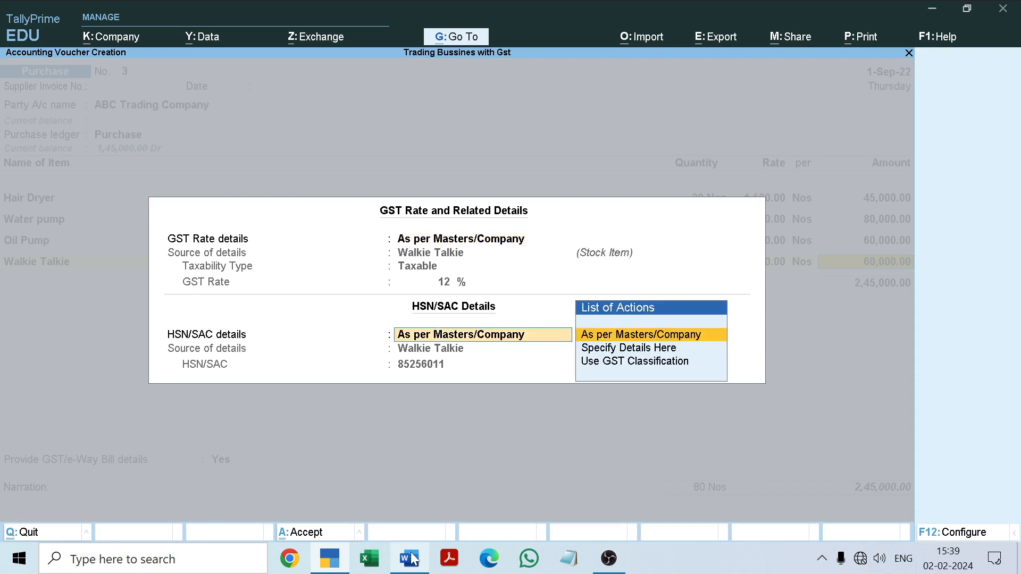
key(Return)
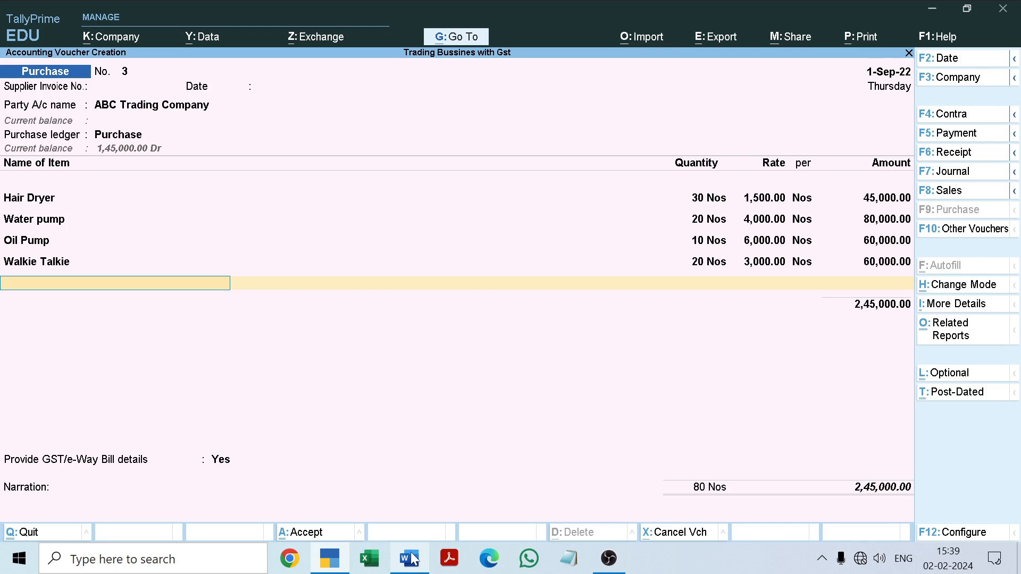
Start a new stock item from the voucher and name it Vacuum cleaner, copying the name from the Word document
key(alt+c)
click(411, 558)
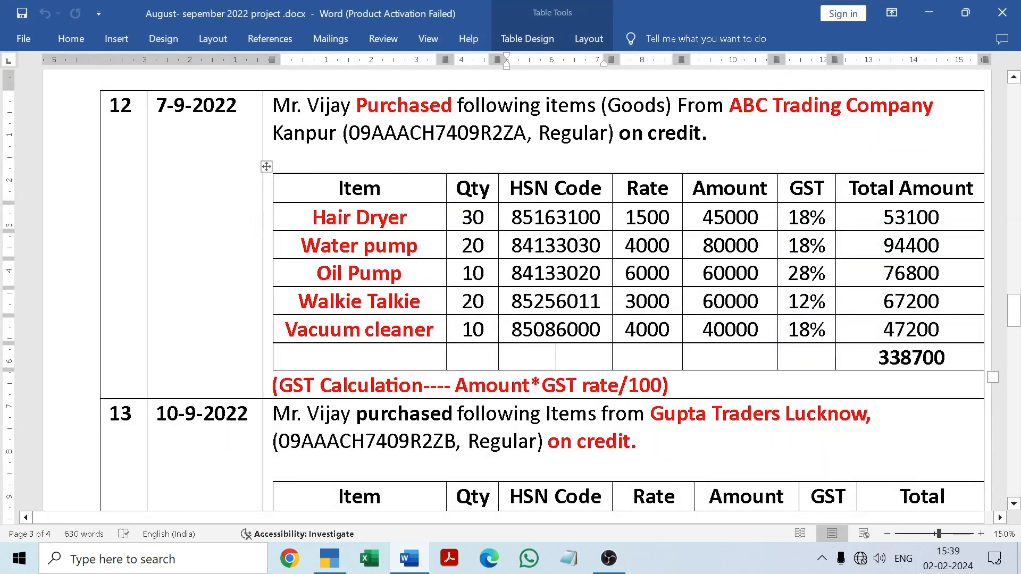
drag(286, 329, 428, 341)
key(ctrl+c)
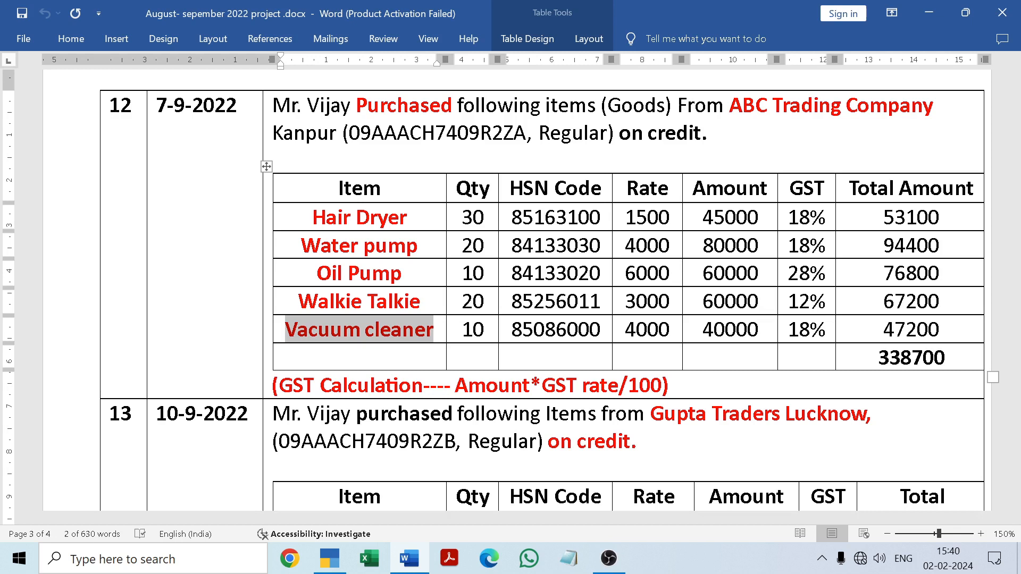
click(449, 351)
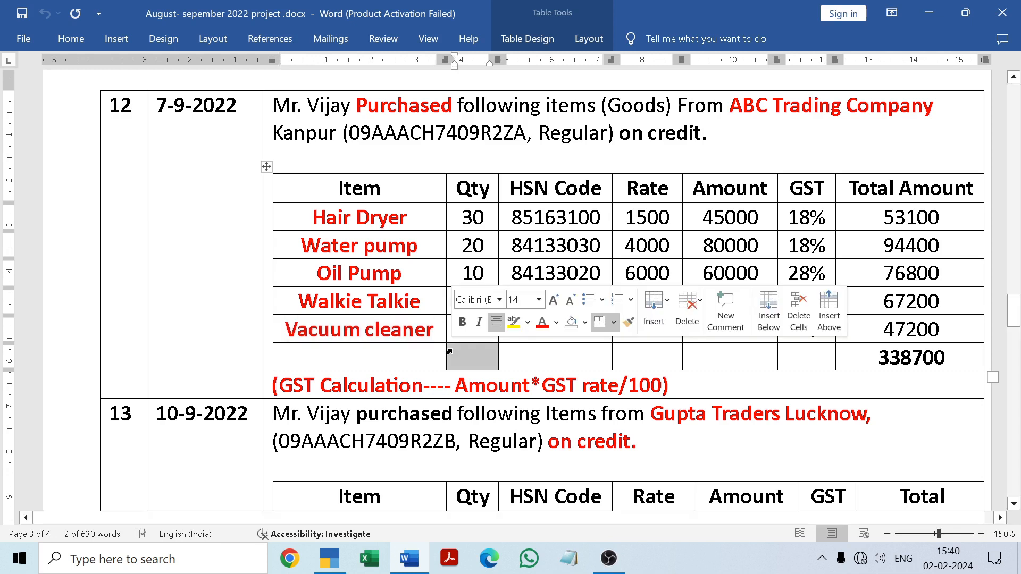
click(389, 358)
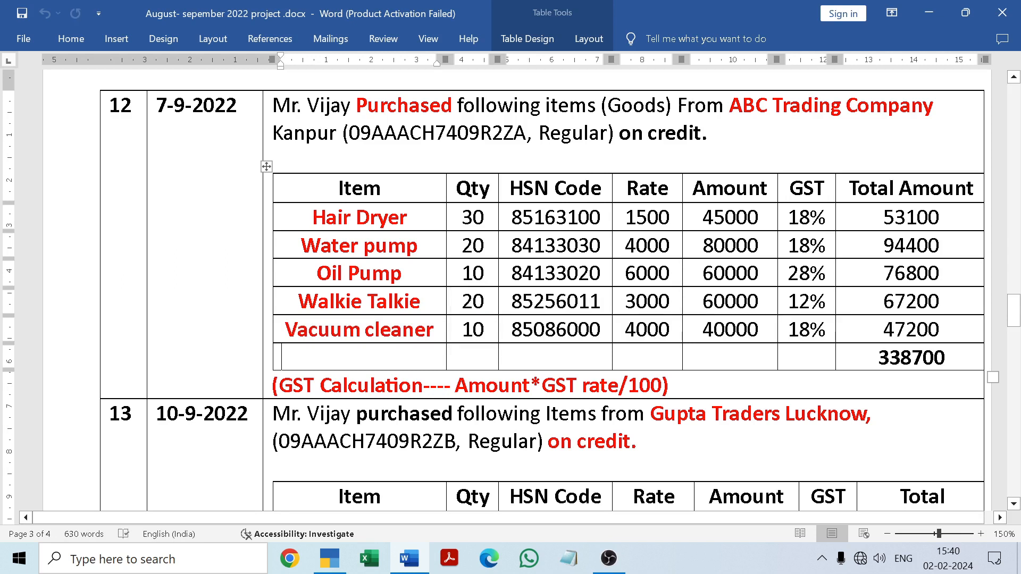
click(406, 557)
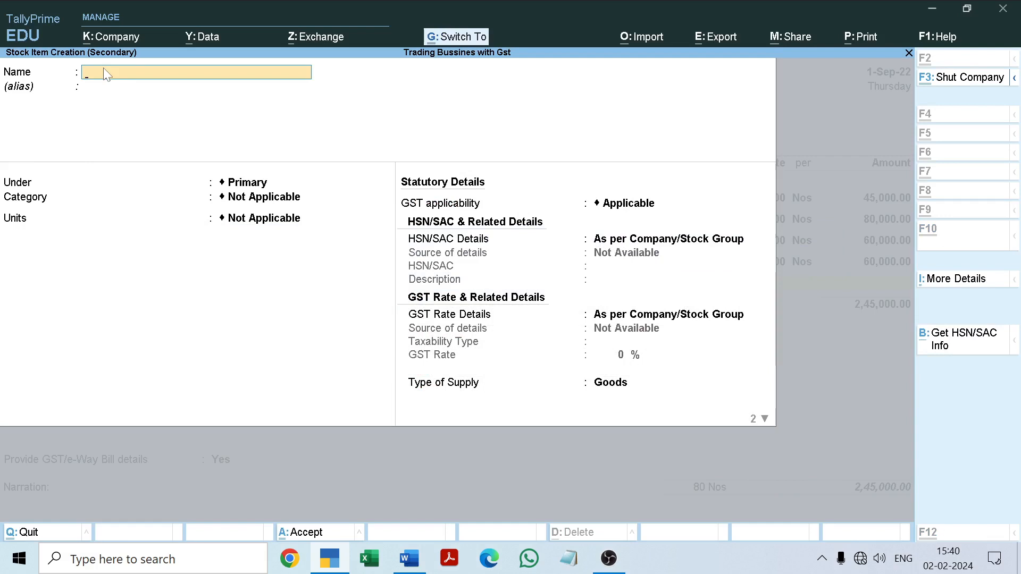
key(ctrl+v)
key(Return)
key(Return)
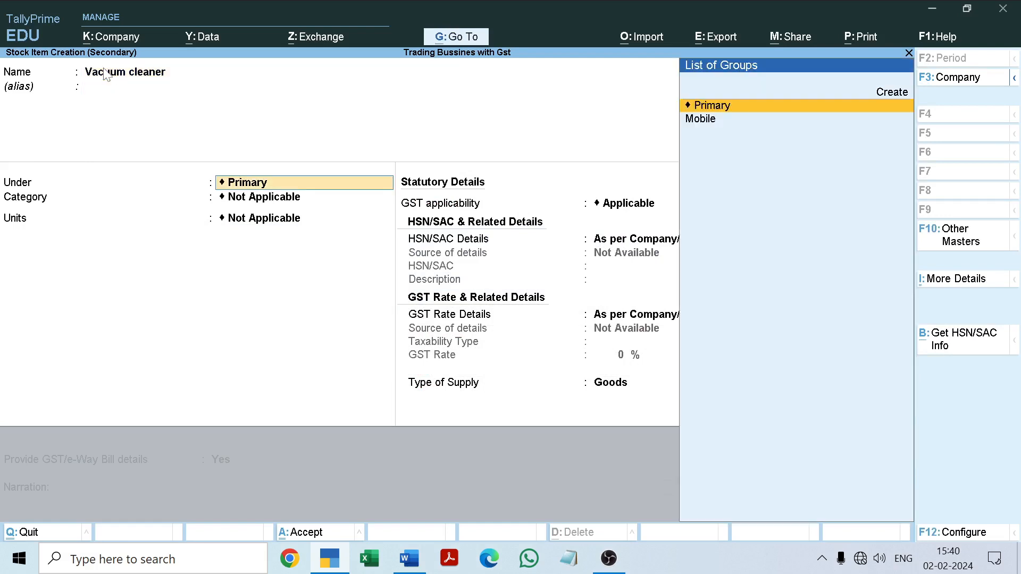
Keep Vacuum cleaner under Primary with category Not Applicable, set its units to Nos and leave GST applicability as Applicable
key(Return)
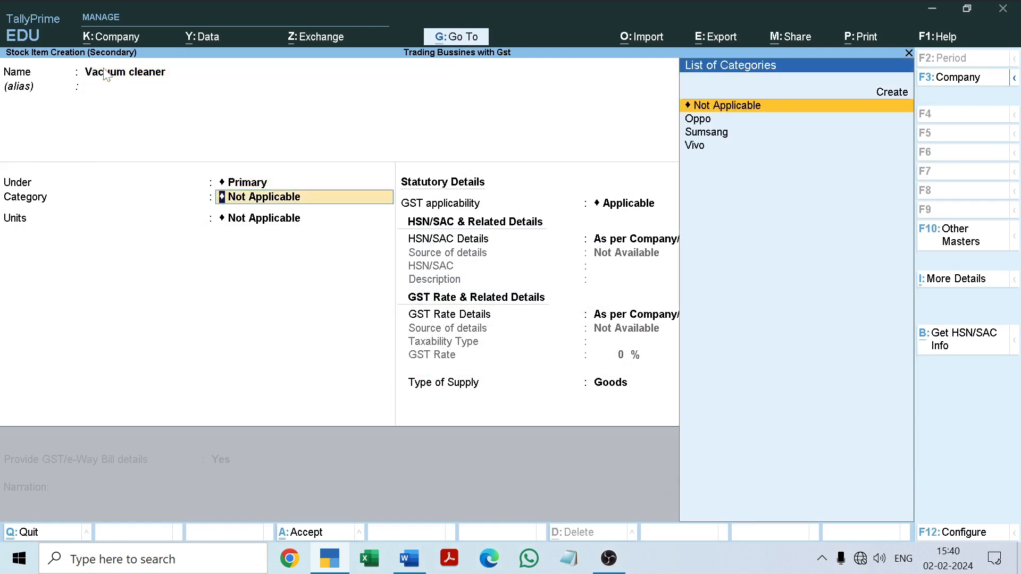
key(Return)
key(Down)
key(Return)
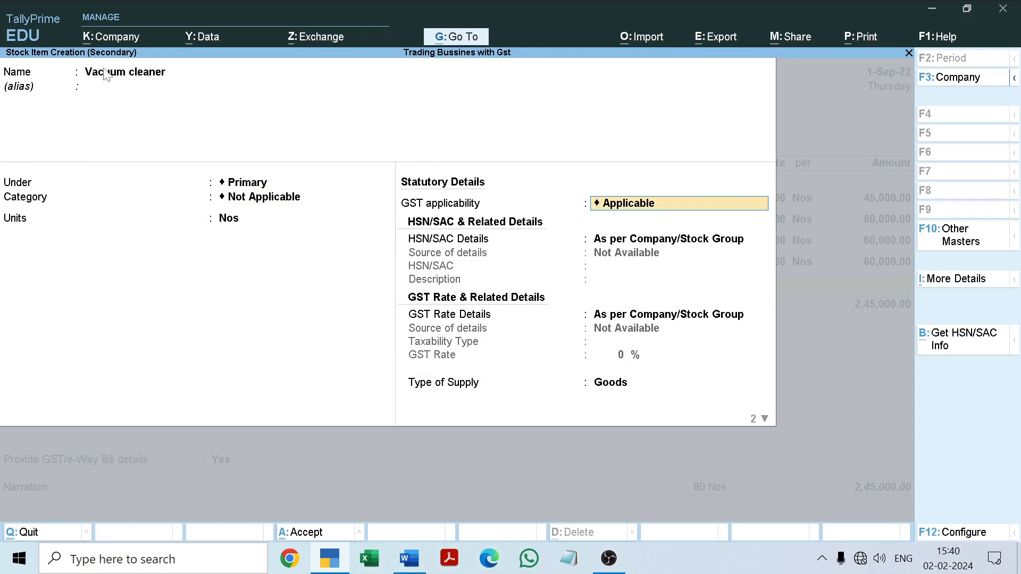
key(Return)
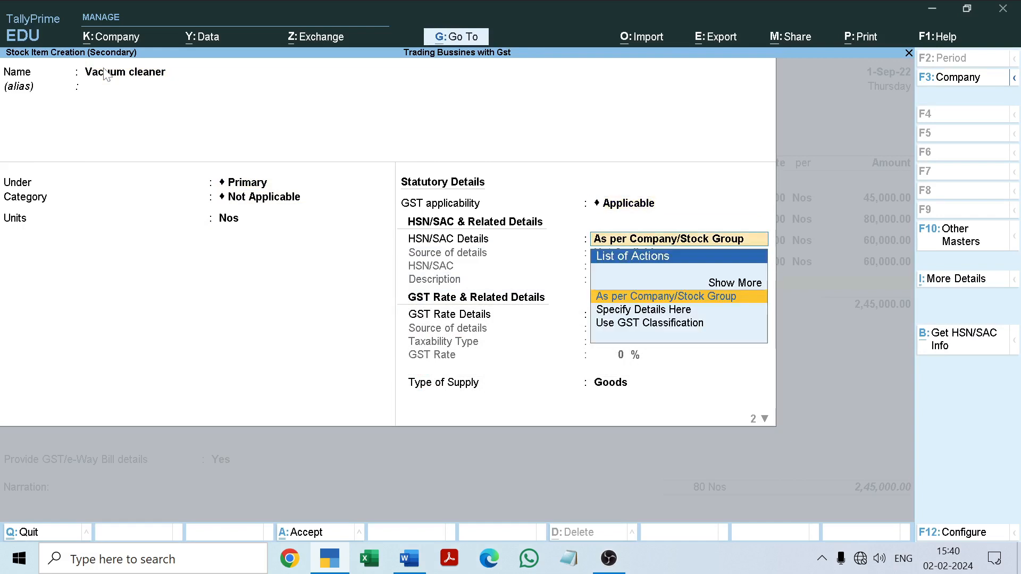
Set Vacuum cleaner's HSN/SAC details to Specify Details Here and switch to the Word document for its code
key(Down)
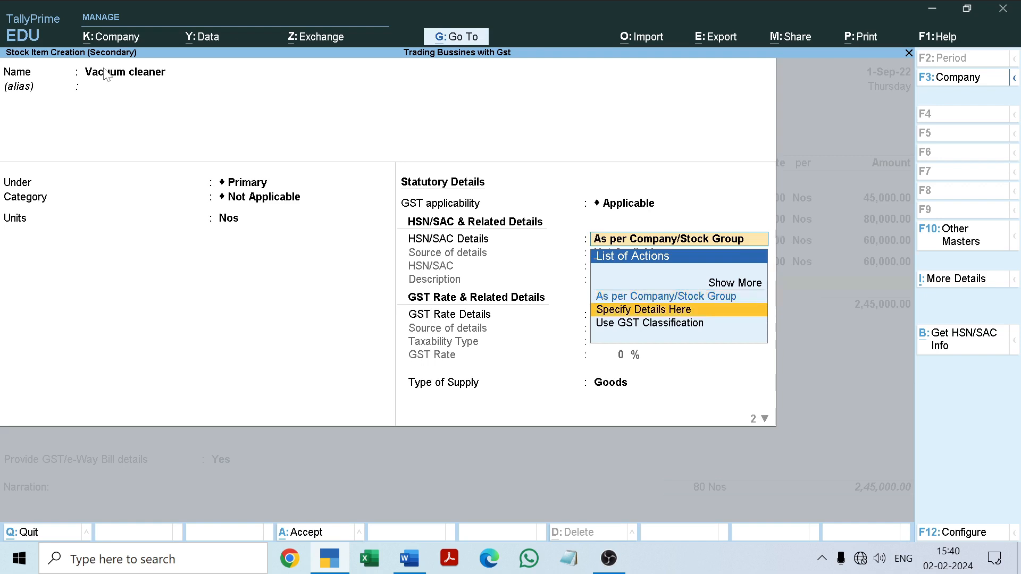
key(Return)
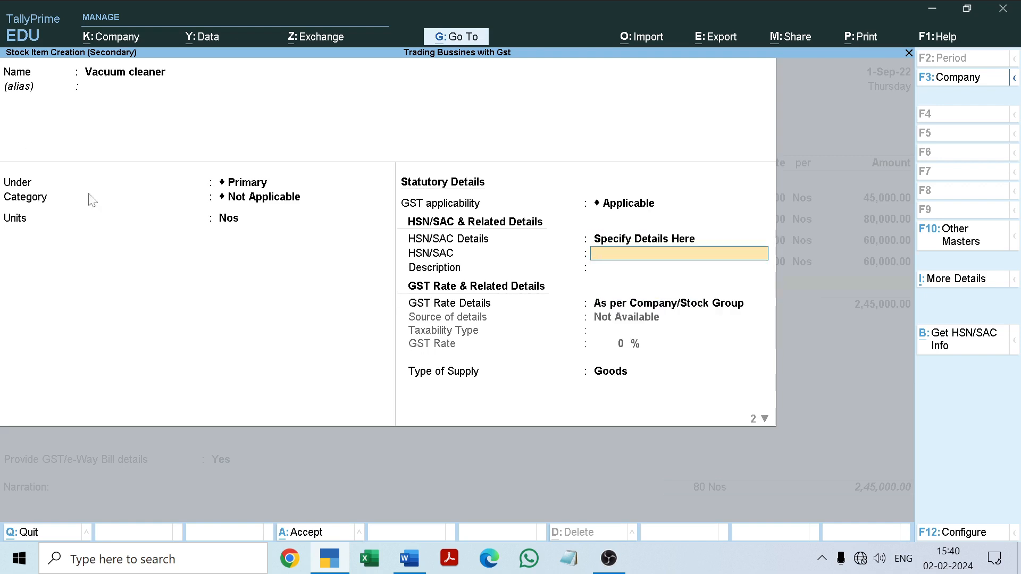
click(409, 560)
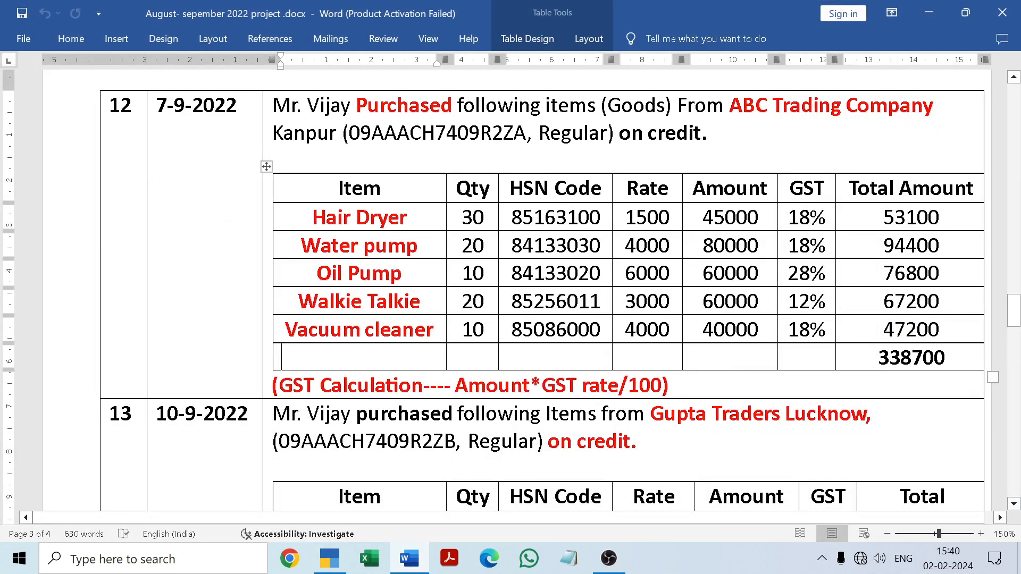
drag(512, 329, 418, 518)
key(ctrl+c)
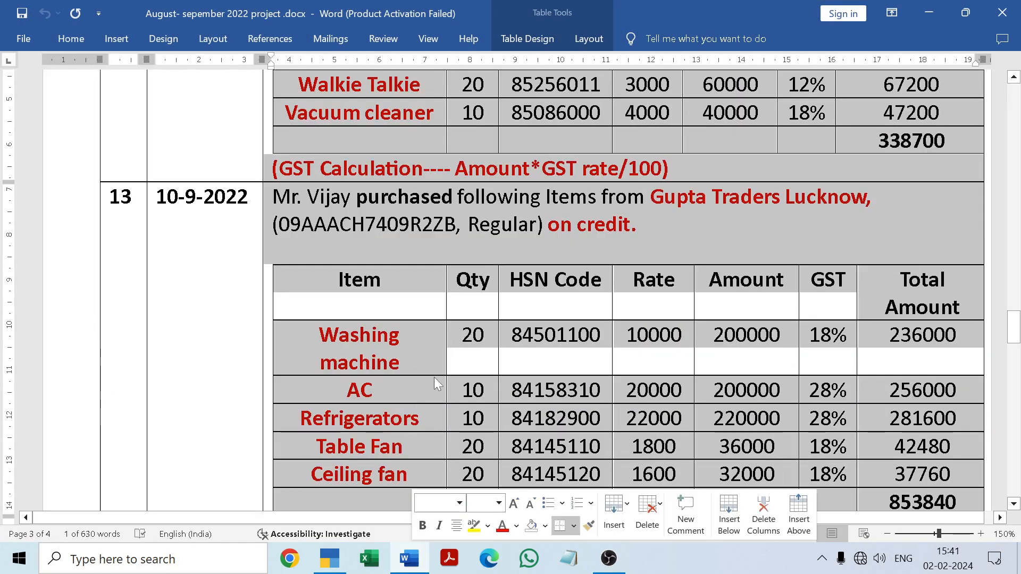
click(470, 359)
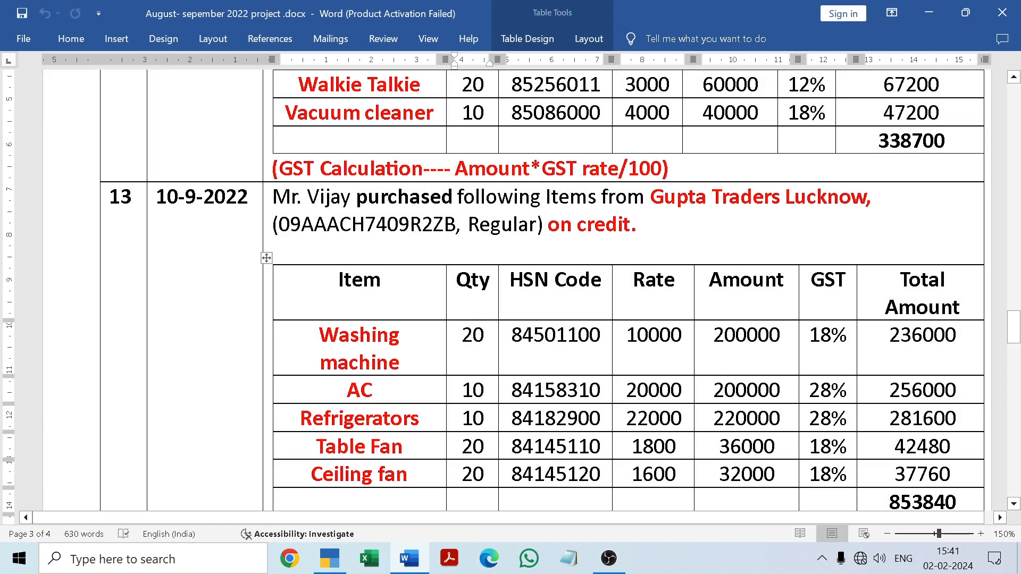
Copy HSN code 85086000 from the Word document into Vacuum cleaner's HSN/SAC field, leaving the description blank
drag(511, 113, 601, 113)
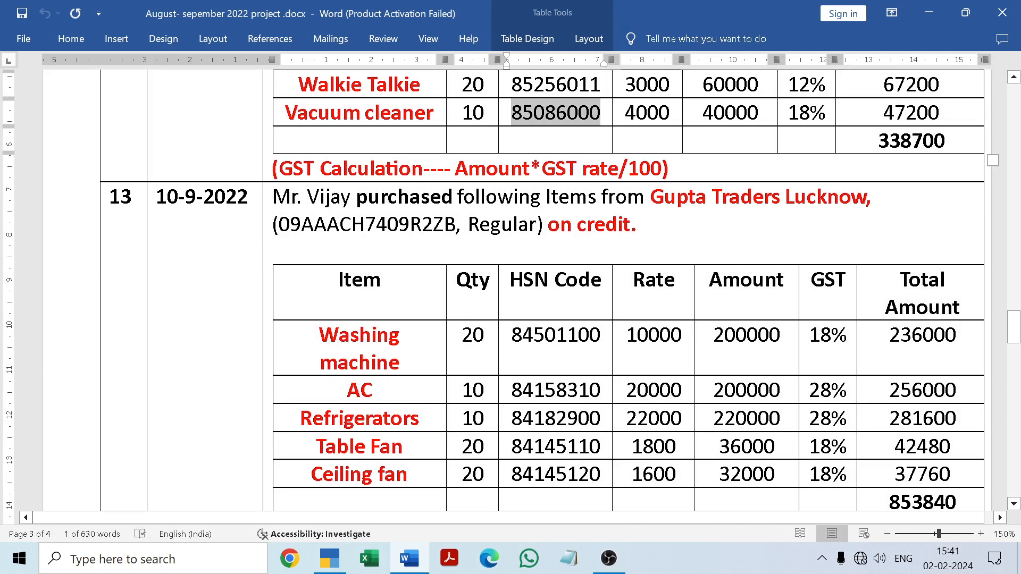
click(730, 140)
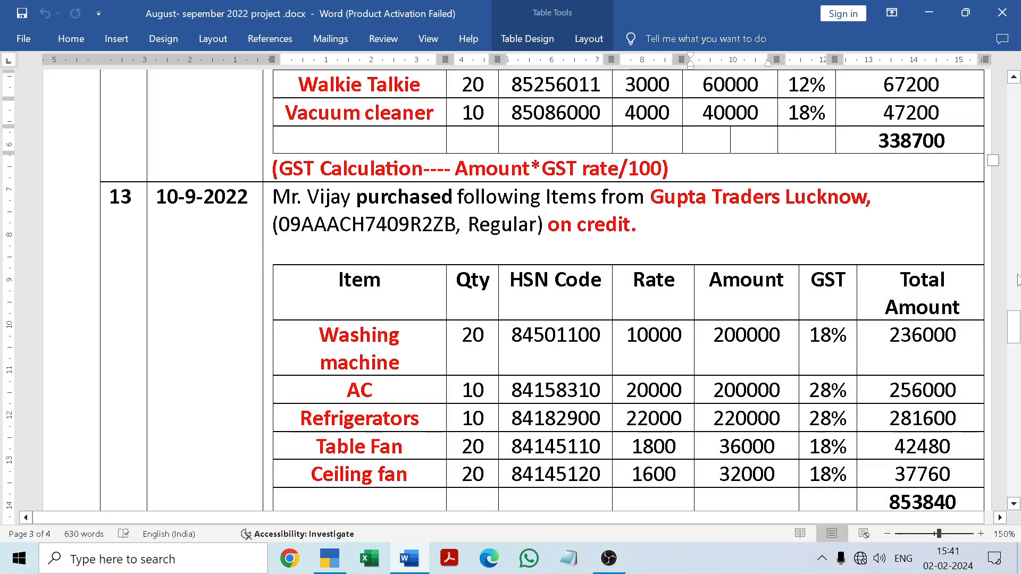
drag(1014, 341, 1015, 308)
click(413, 561)
key(ctrl+alt+v)
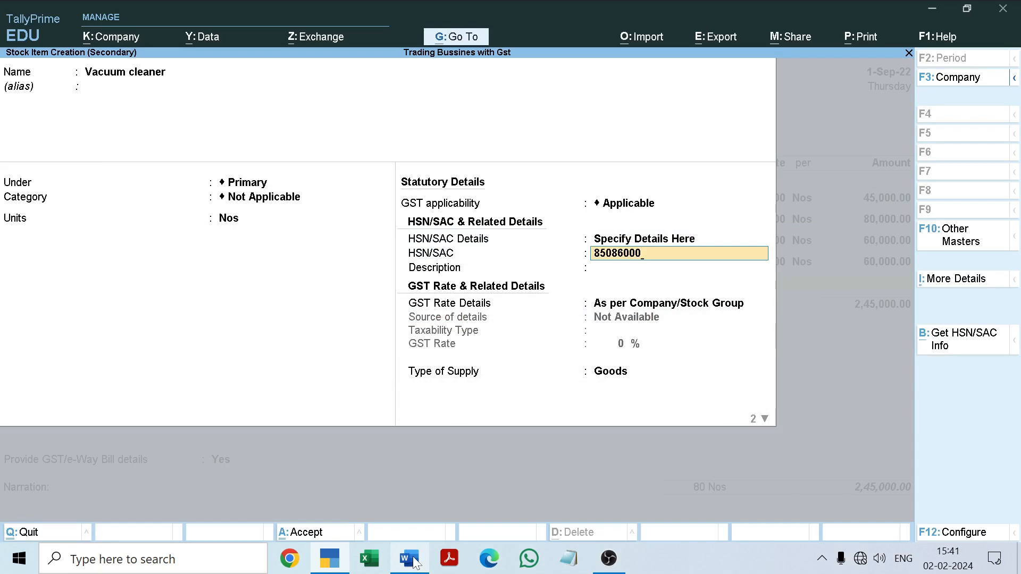
key(Return)
Specify Vacuum cleaner's own GST rate details as Taxable at 18%, following the Word document
key(Return)
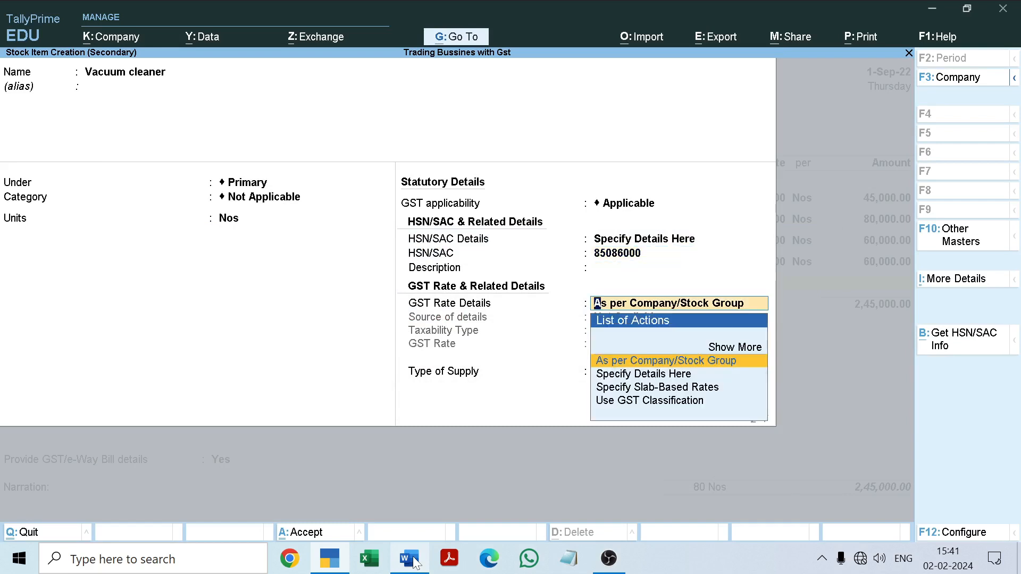
key(Down)
key(Return)
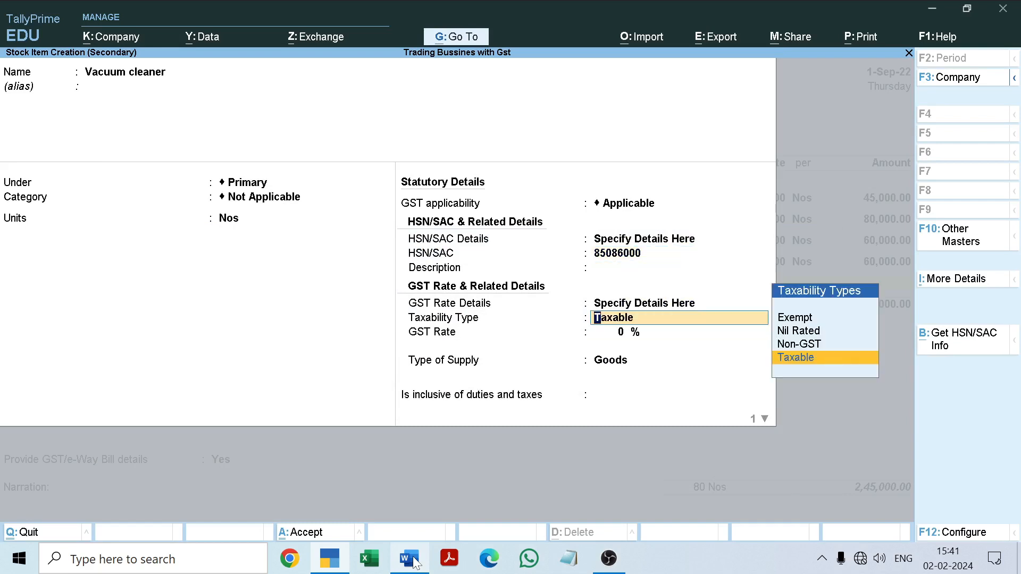
key(Return)
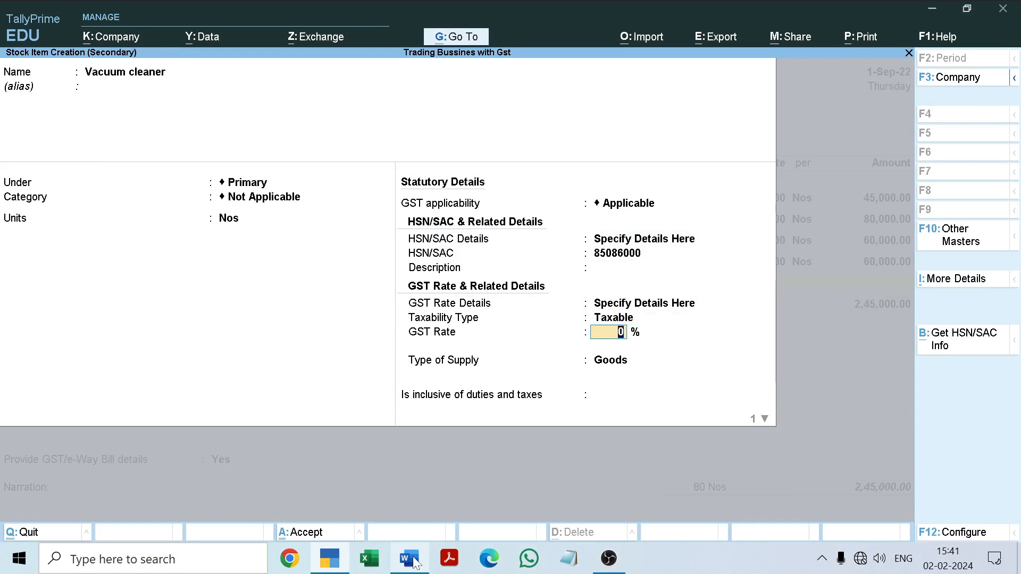
click(410, 558)
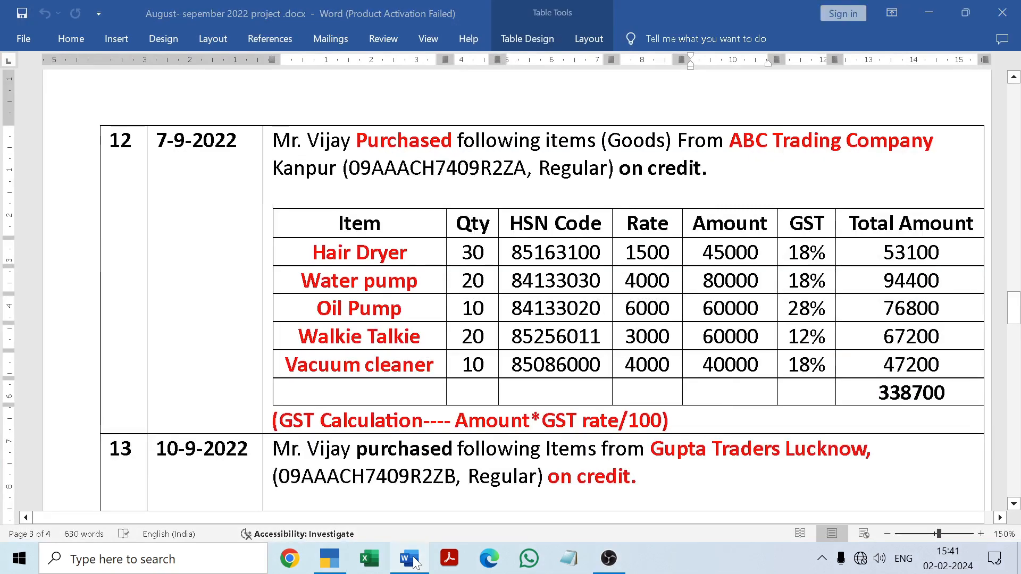
click(410, 558)
text(18)
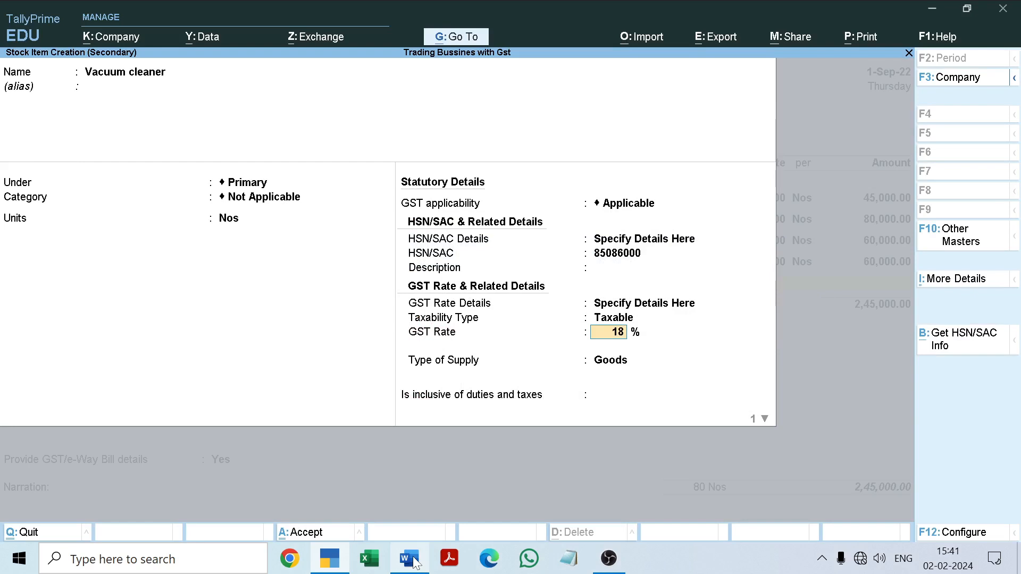
key(Return)
key(Return)
key(Return)
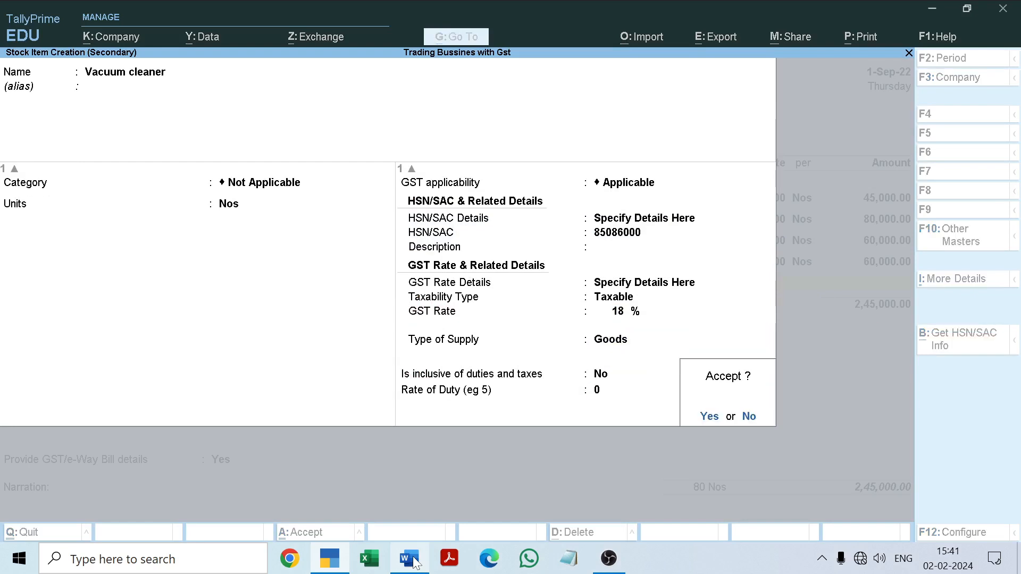
Keep Goods as the supply type, inclusive of duties and taxes at No and the duty rate at 0, and save the Vacuum cleaner item
key(Return)
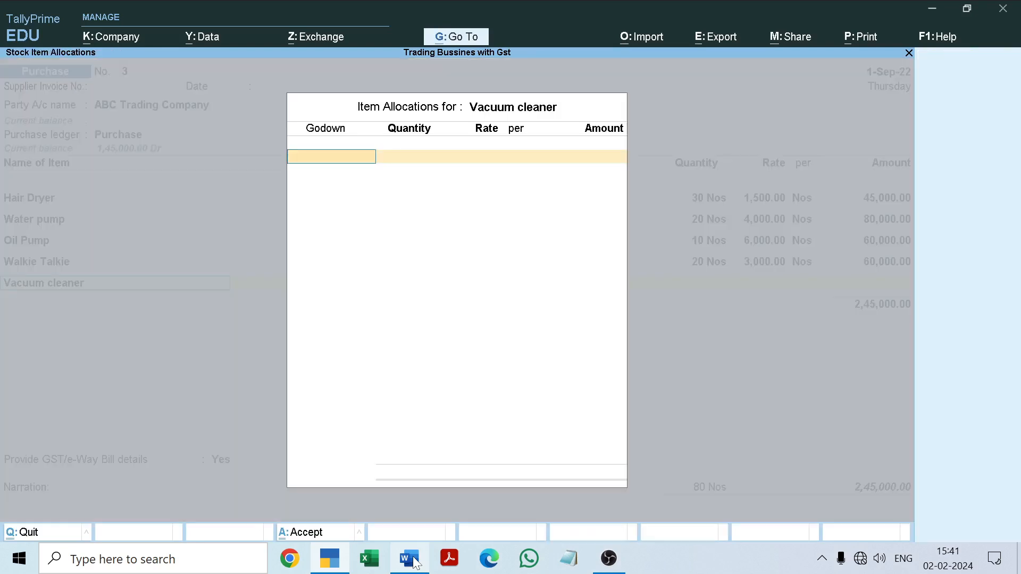
Allocate 10 Nos of Vacuum cleaner to the Radha Nagar godown at a rate of 4000, following the Word document
key(Return)
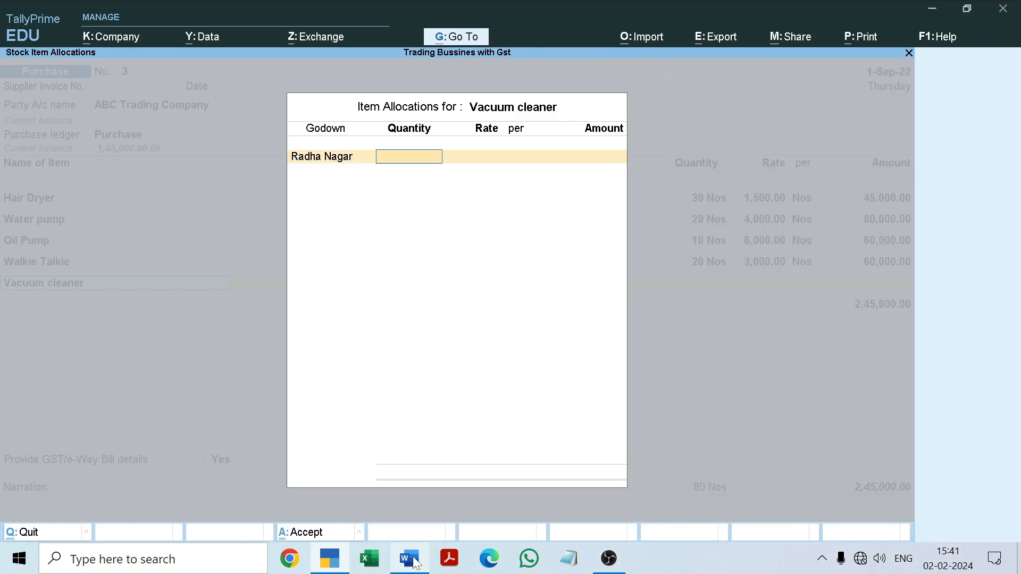
click(410, 559)
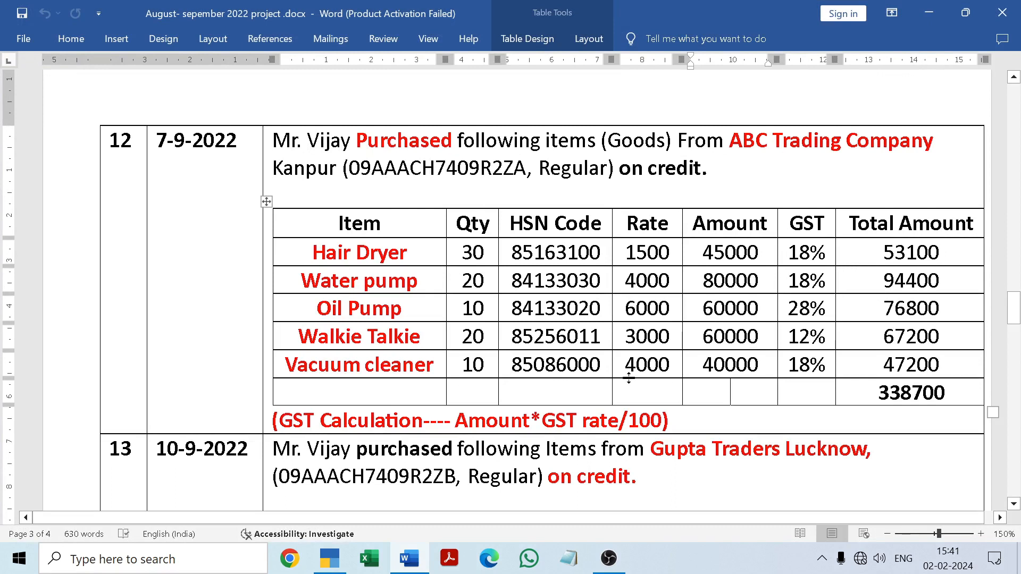
click(417, 561)
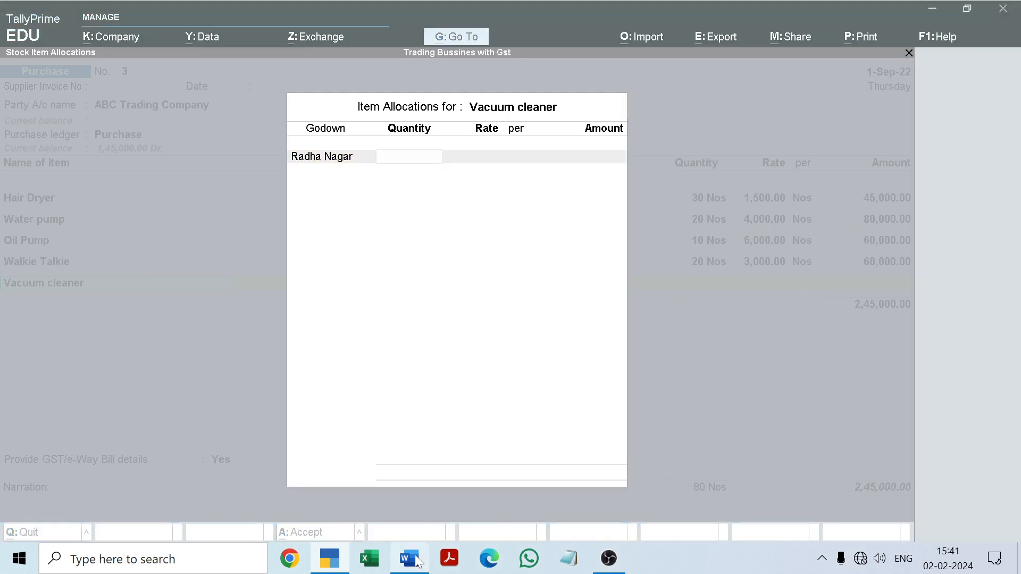
click(417, 562)
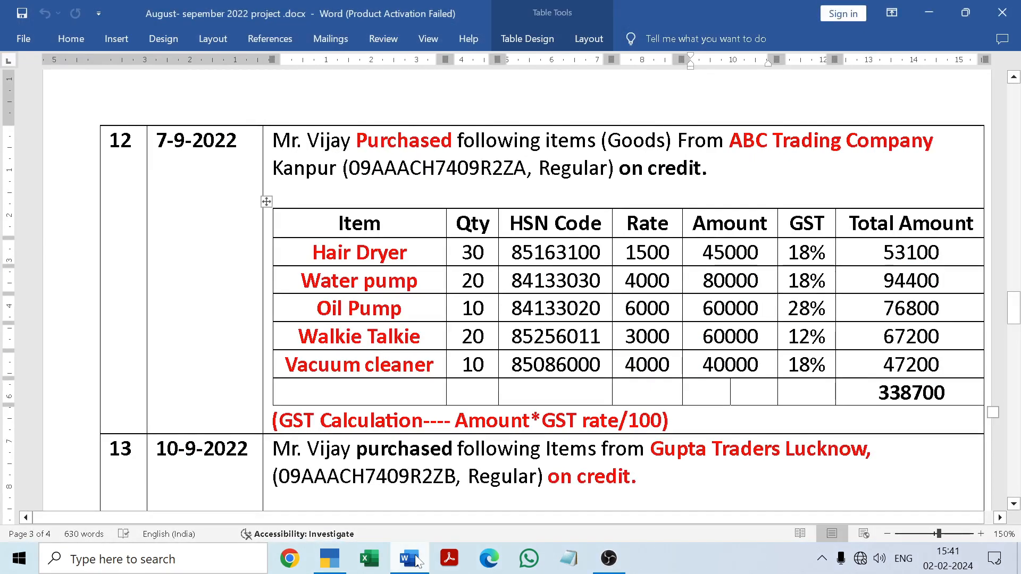
click(418, 562)
text(10)
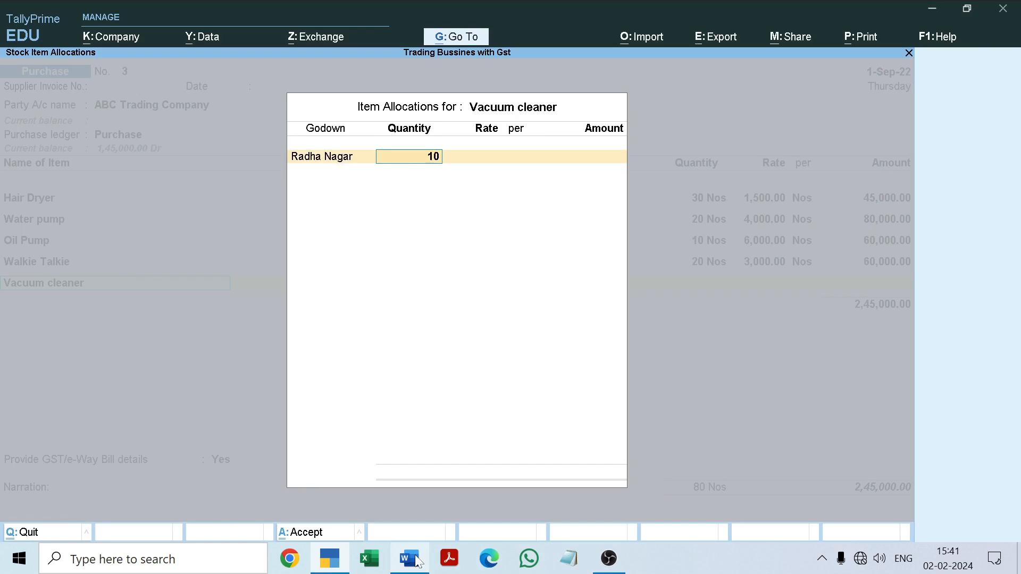
key(Return)
text(4000)
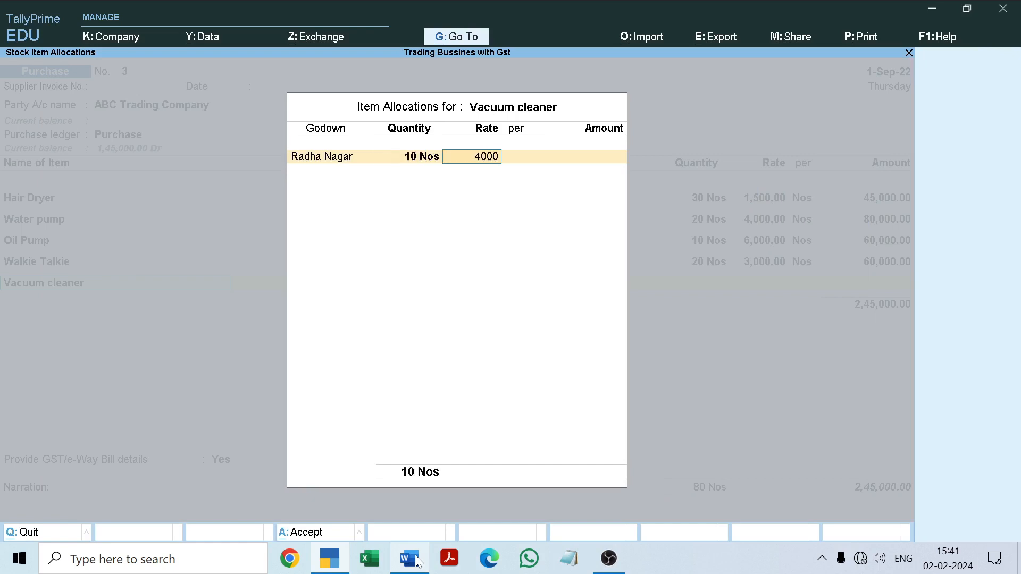
key(Return)
key(Return)
key(Return)
key(Return)
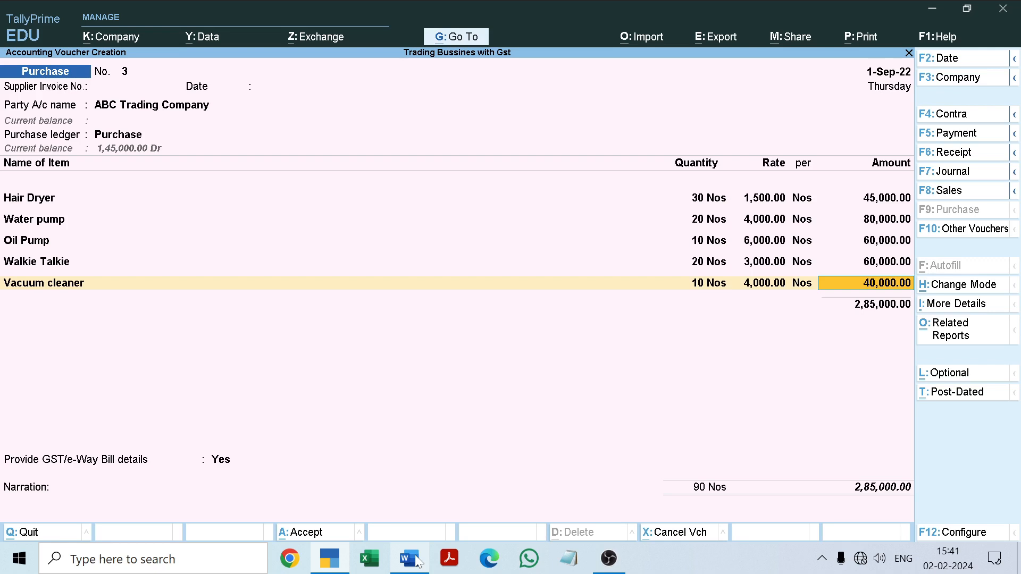
Keep Vacuum cleaner's GST rate and HSN/SAC details as per Masters/Company and end the voucher's item list
key(Return)
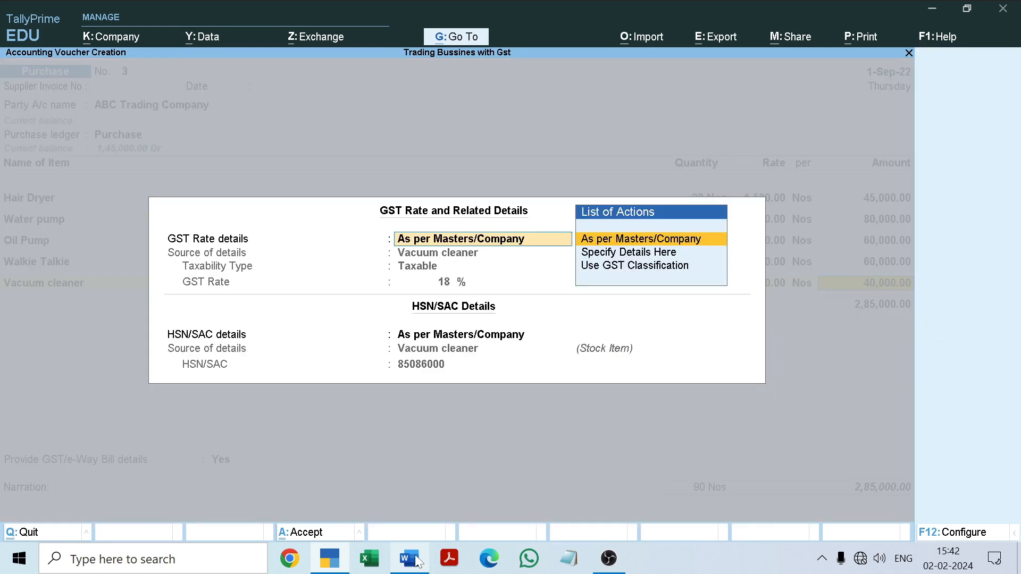
key(Return)
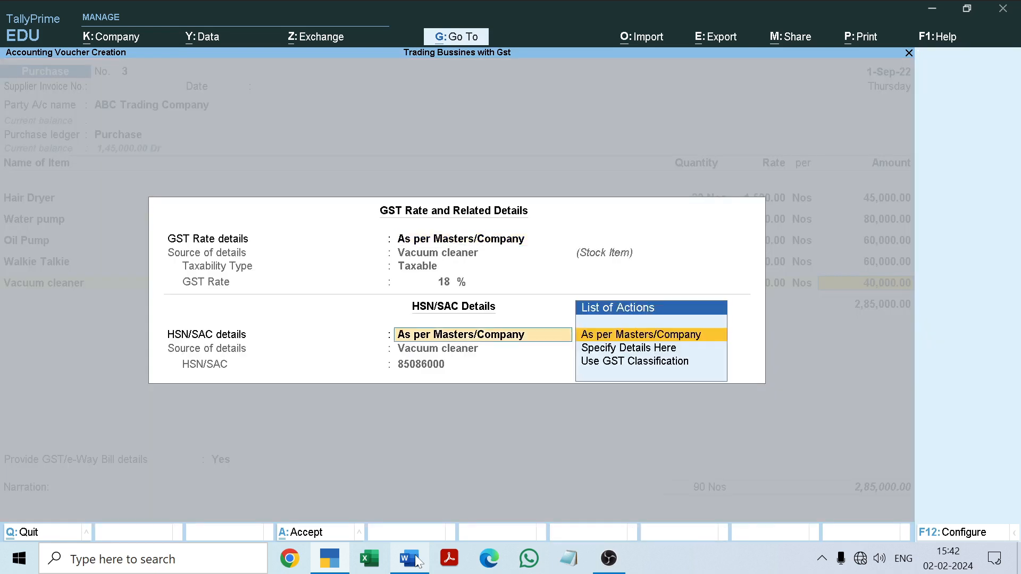
key(Return)
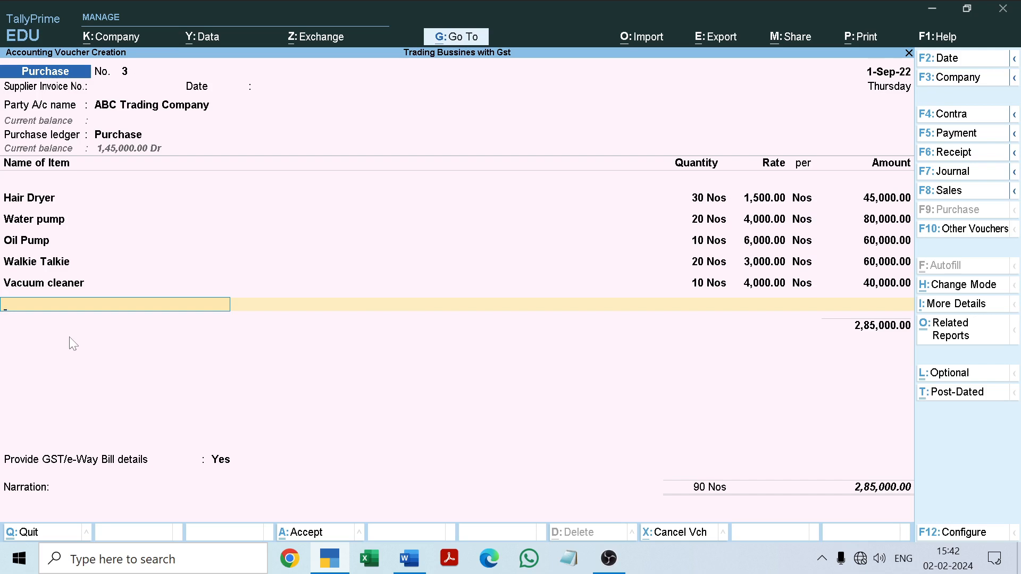
key(Return)
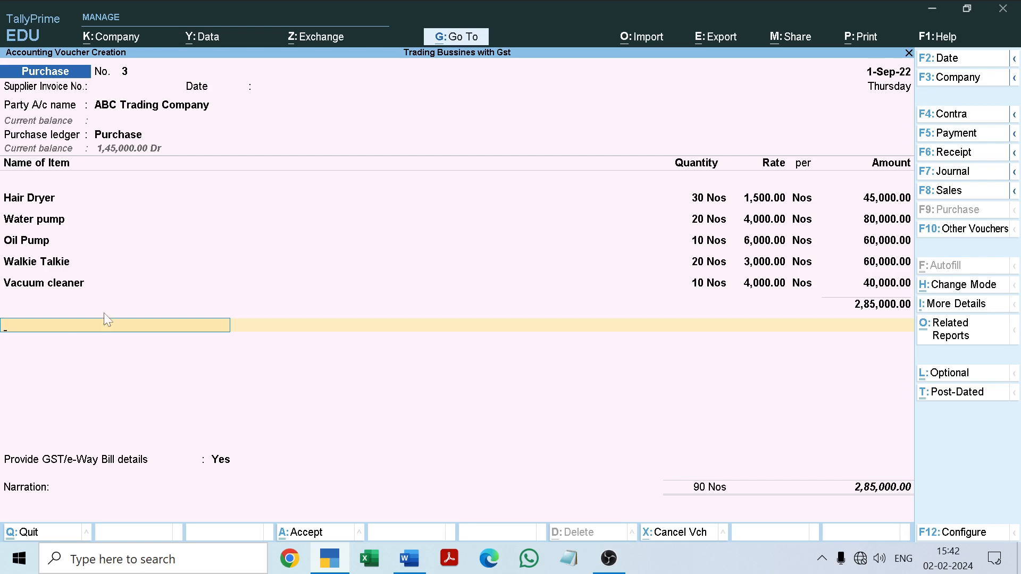
Step back to Vacuum cleaner's amount, keep it, and end the voucher's item list again
key(BackSpace)
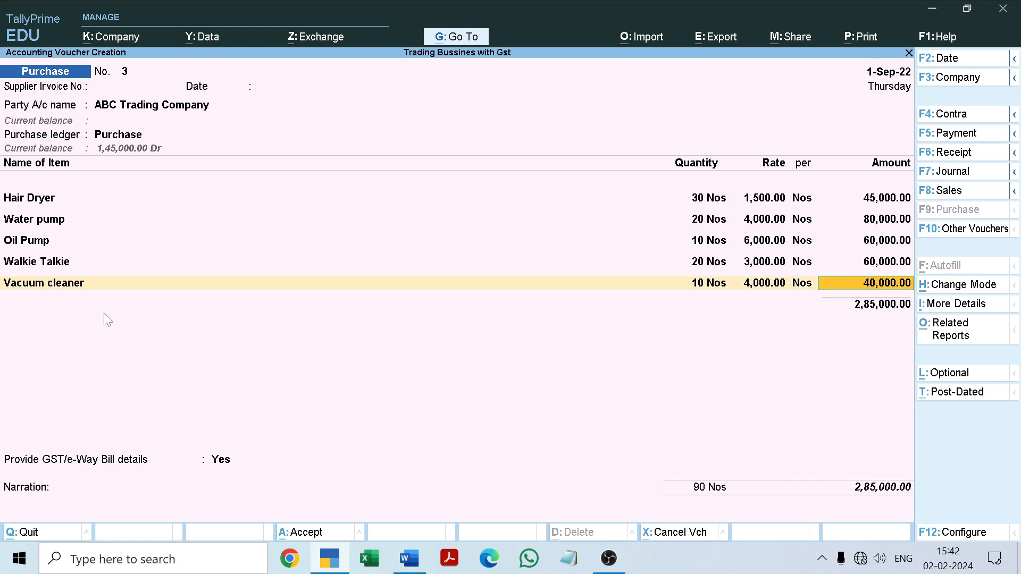
key(Return)
key(Return)
key(Return)
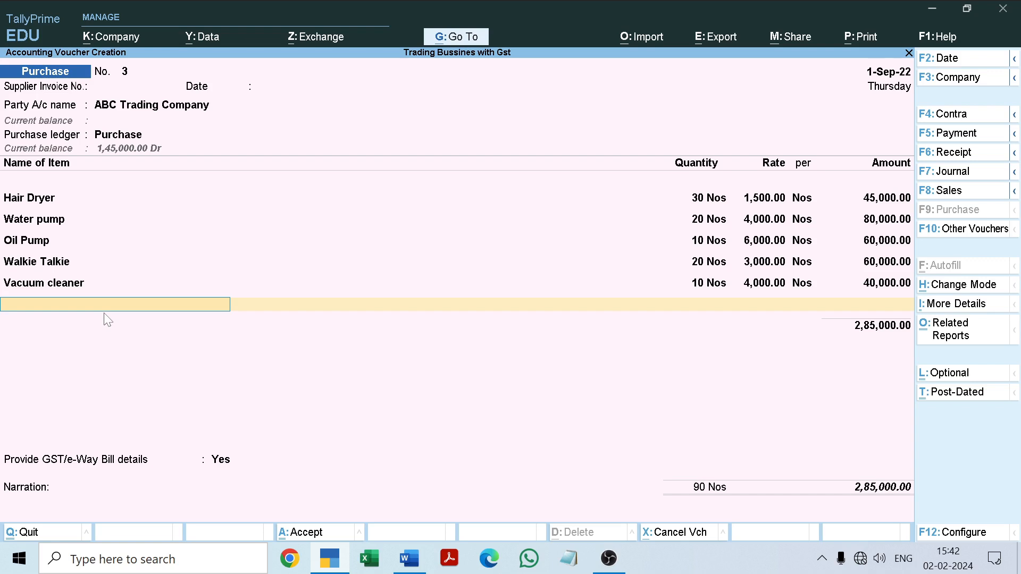
key(Return)
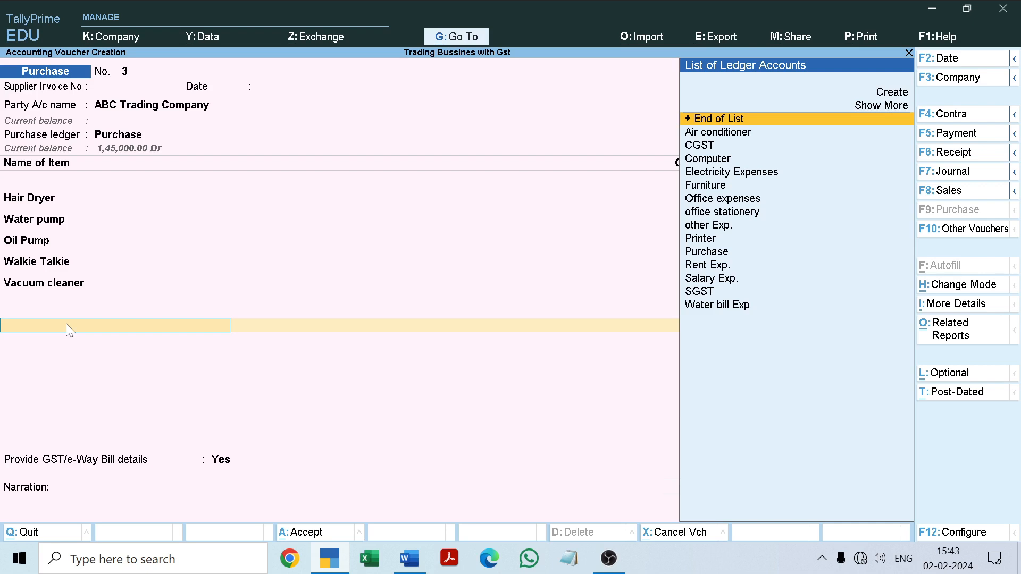
Add the CGST and SGST ledgers below the item total, keeping their calculated amounts
key(Down)
key(Down)
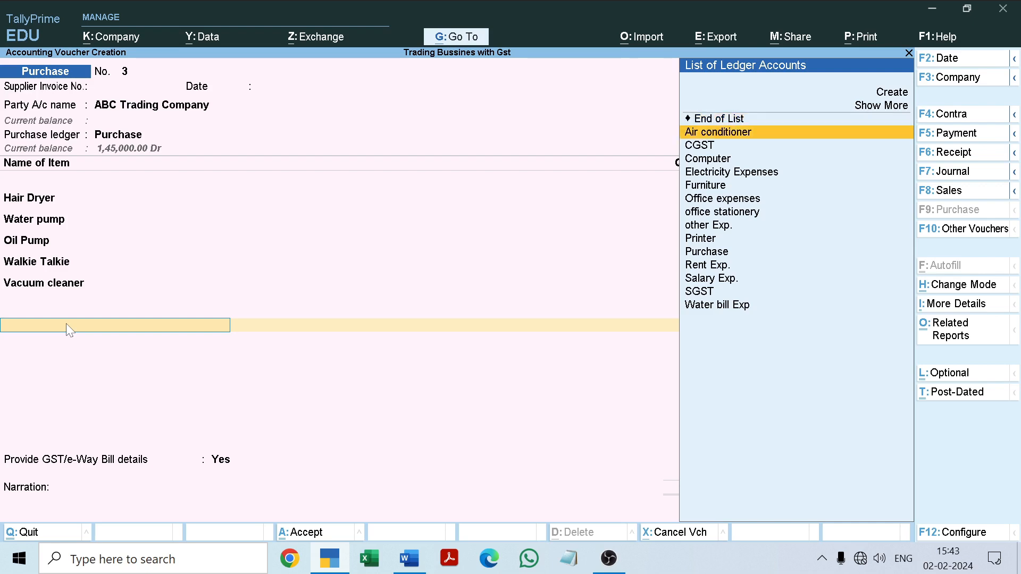
key(Return)
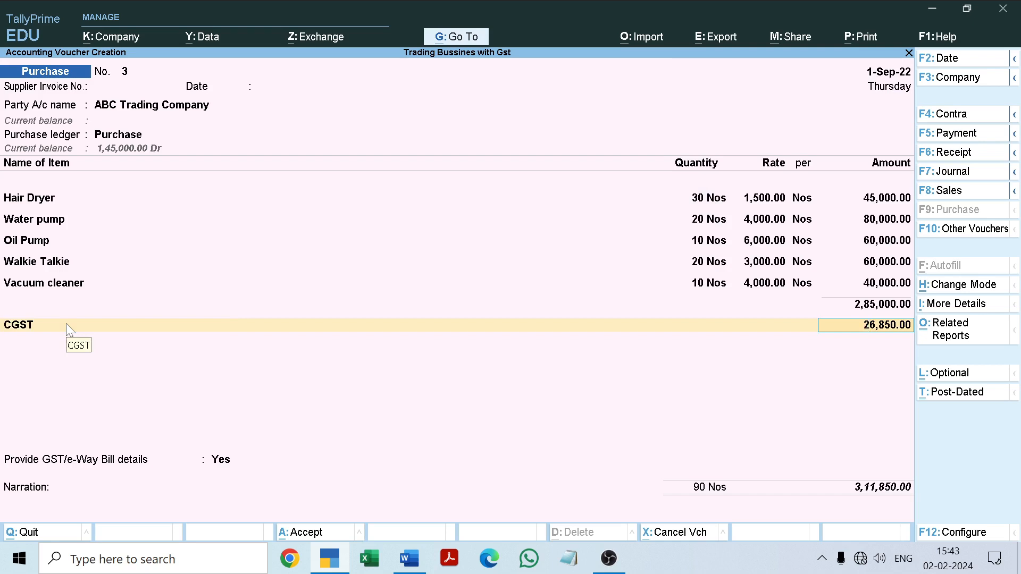
key(Return)
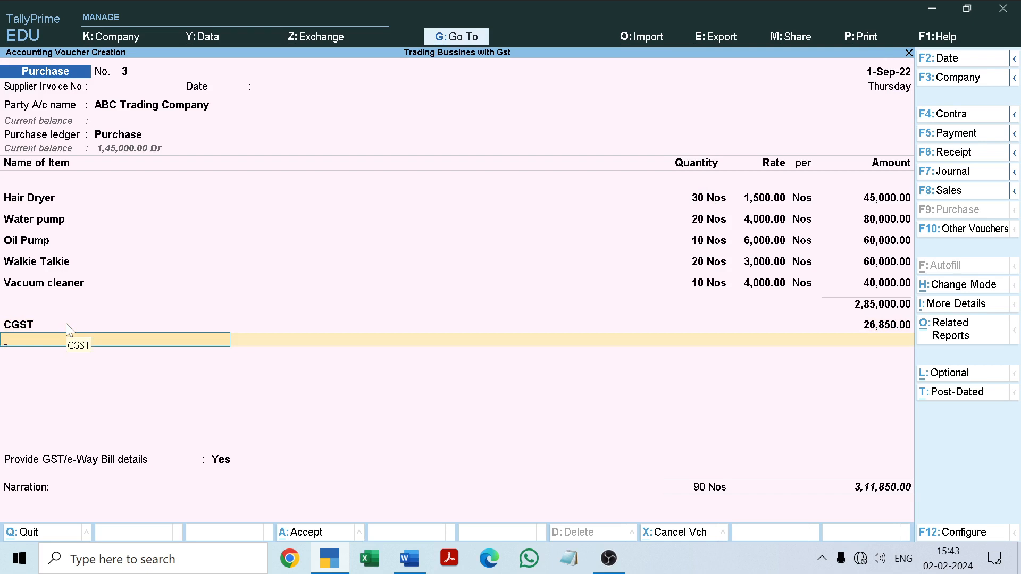
text(S)
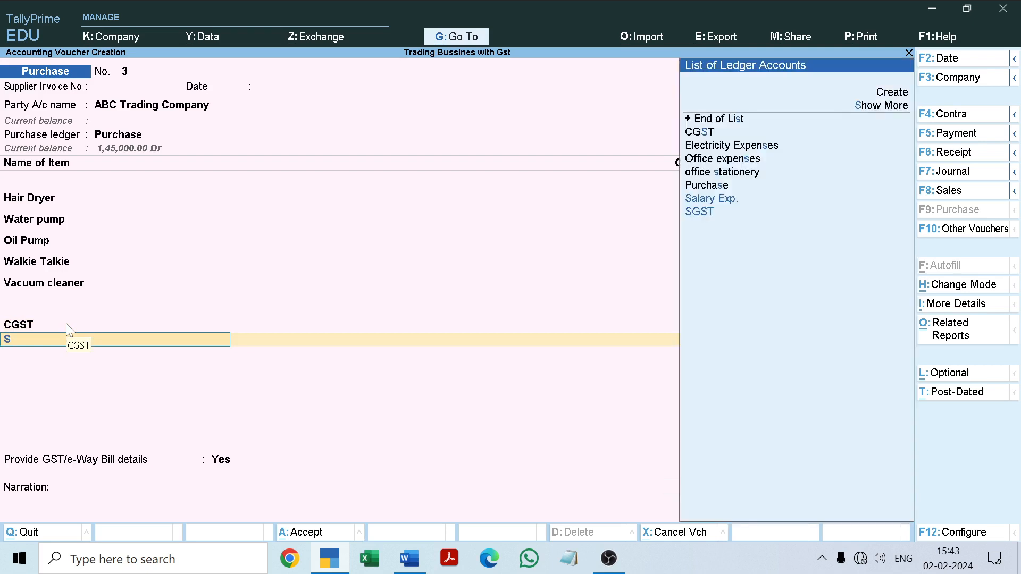
key(Return)
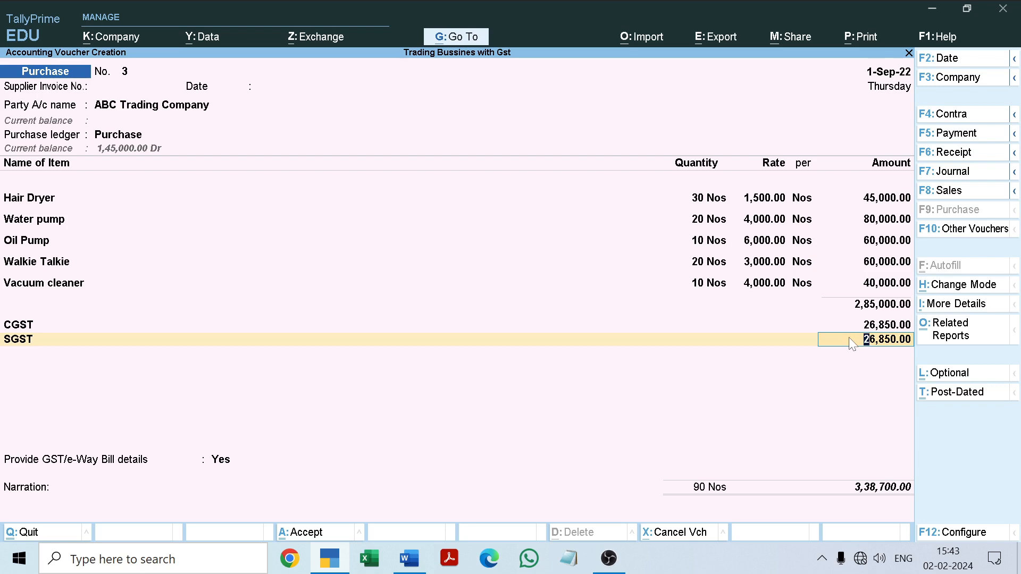
key(Return)
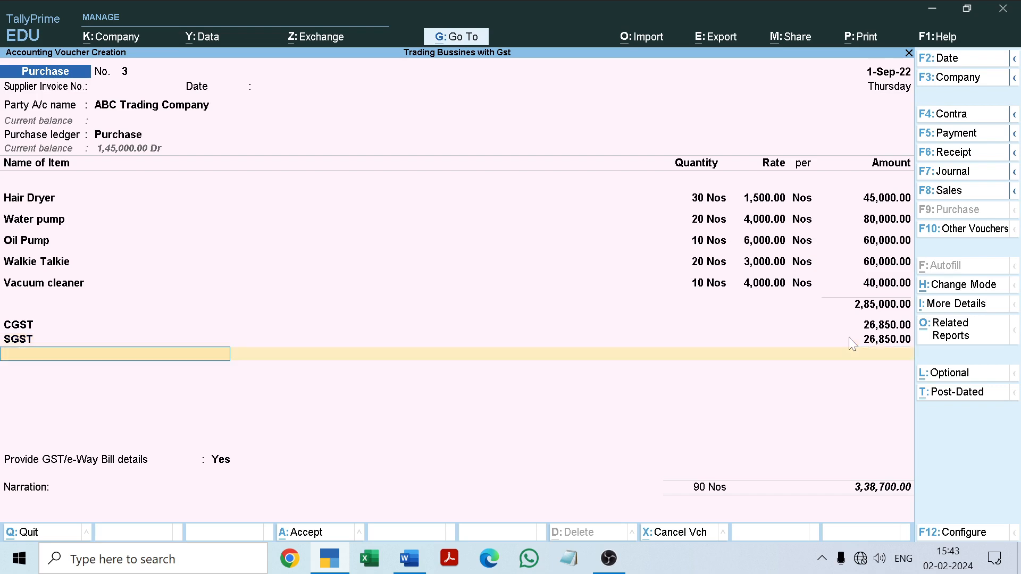
End the ledger list with Provide GST/e-Way Bill details set to No, and check the voucher total against the Word document
key(Return)
key(Up)
key(Return)
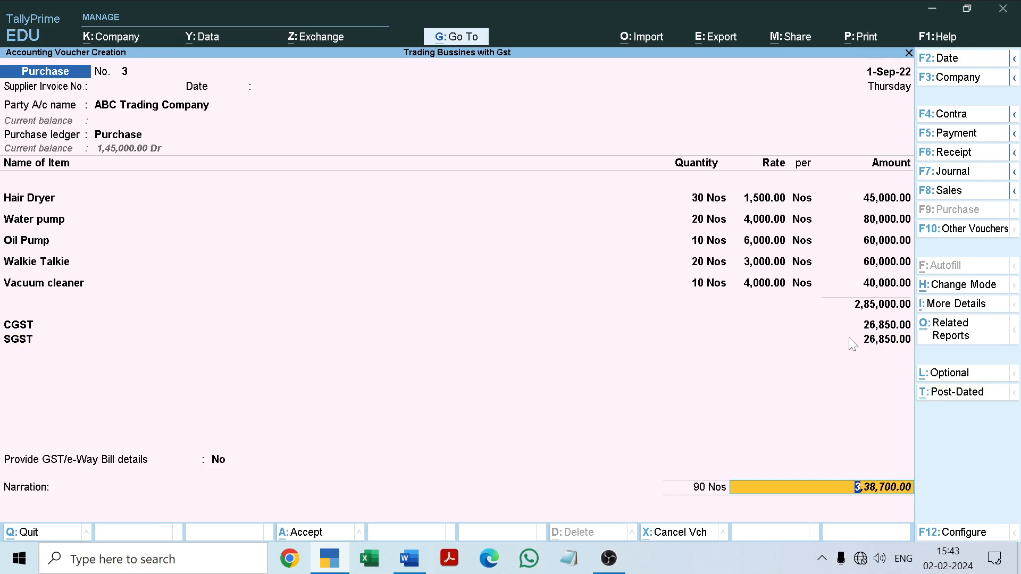
click(412, 558)
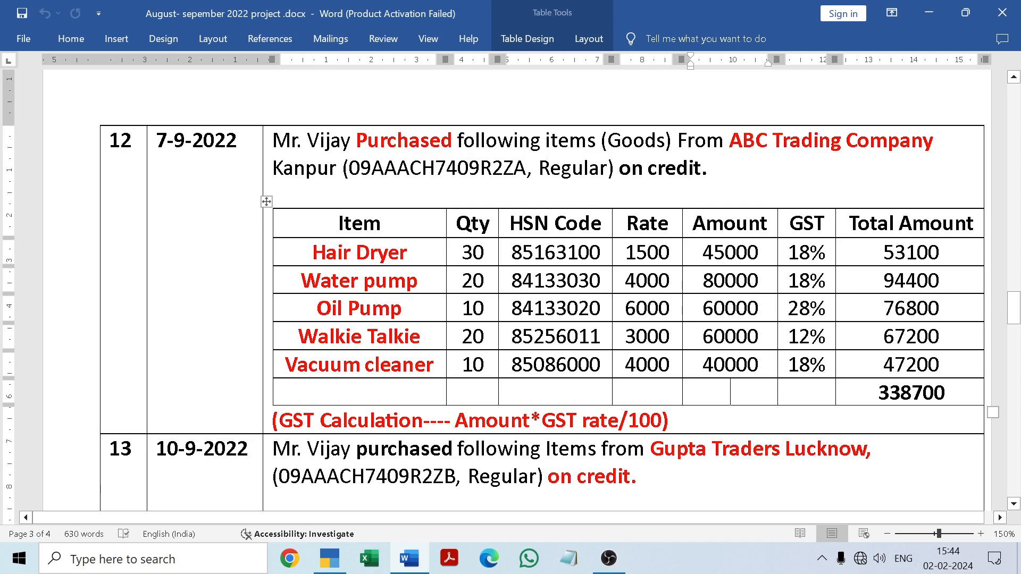
click(412, 548)
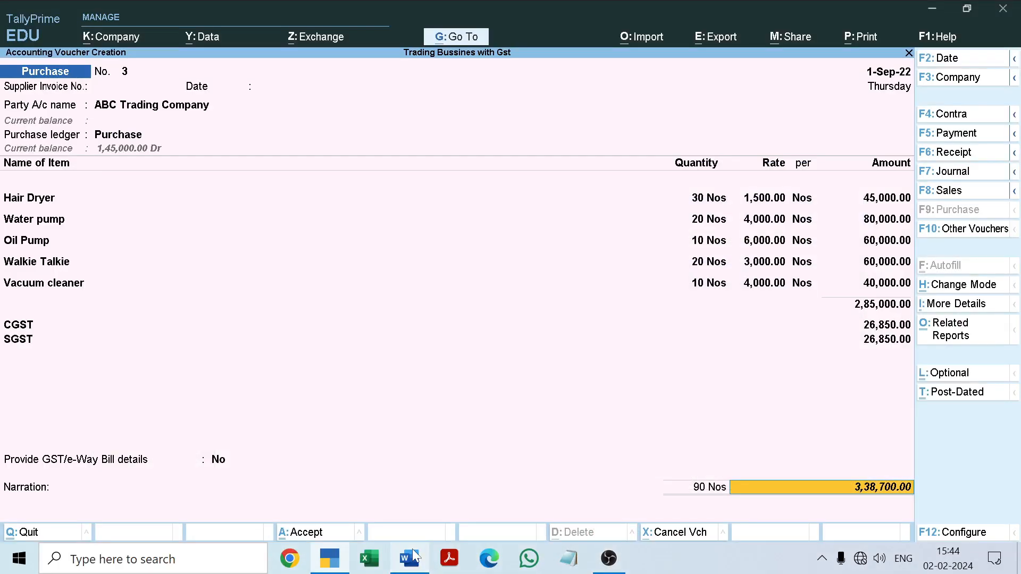
Allocate the full bill amount to New Ref 3, leave the narration blank, and save the purchase voucher
key(Return)
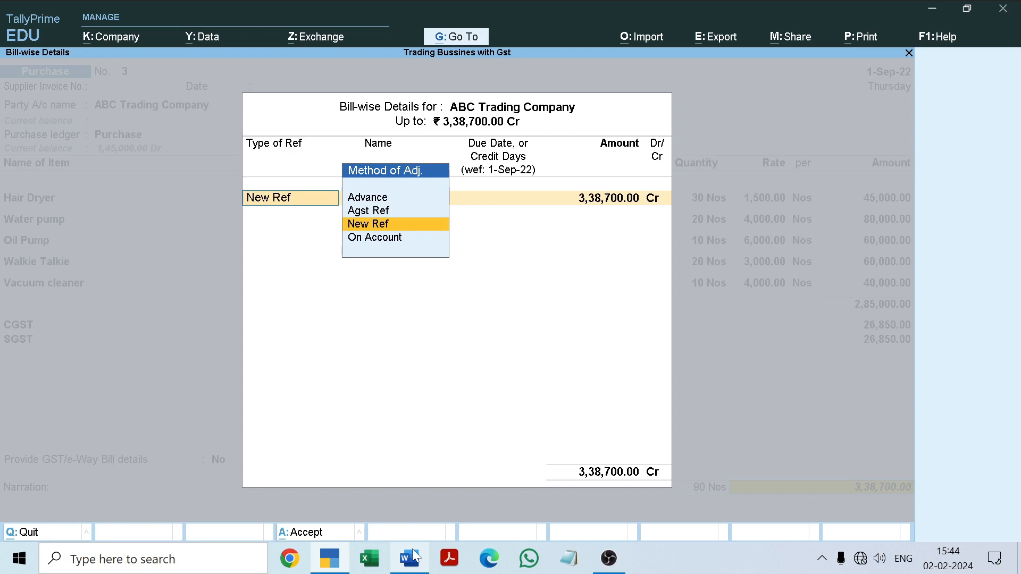
key(Return)
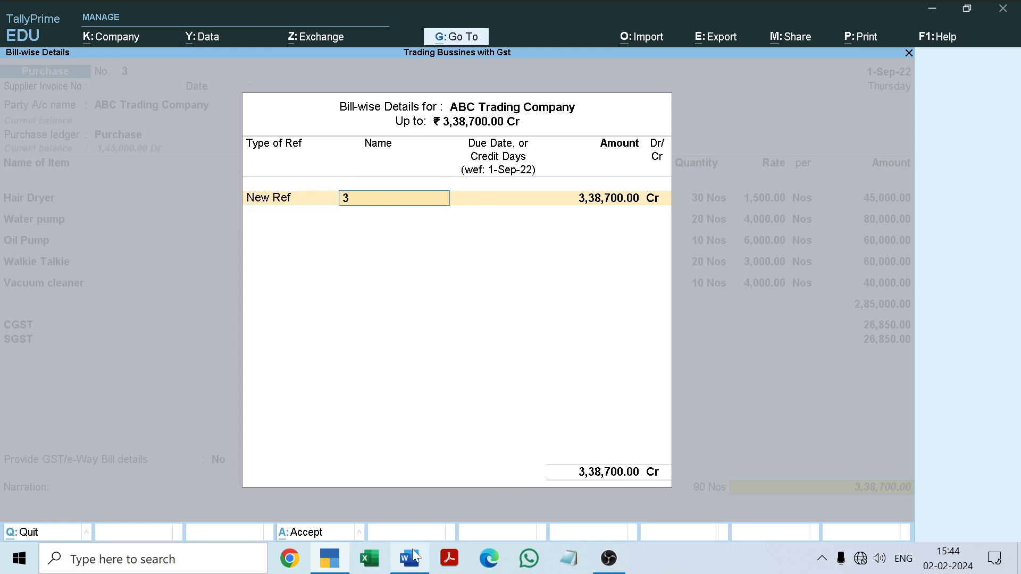
key(Return)
key(Return)
key(Return)
key(Return)
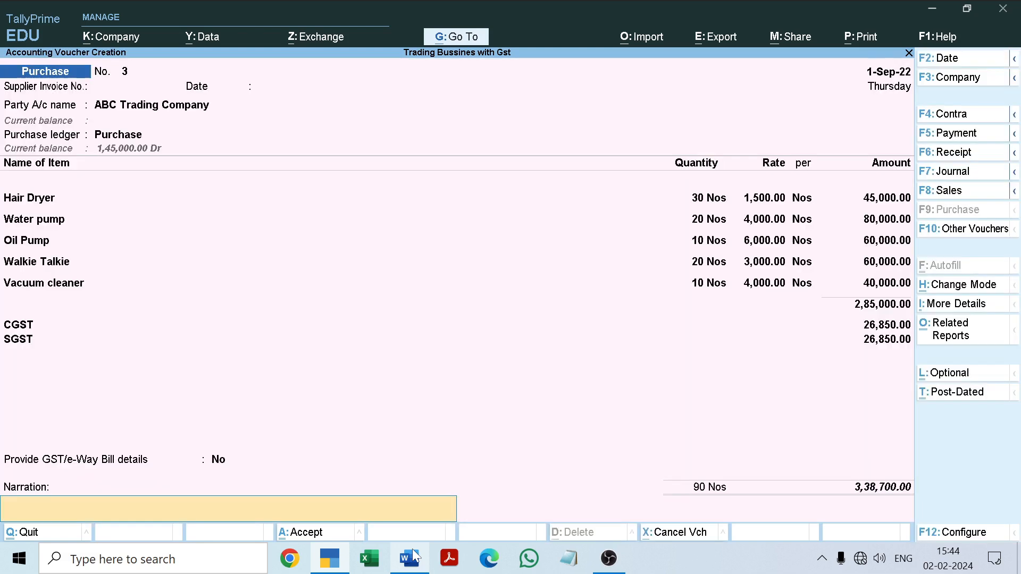
key(Return)
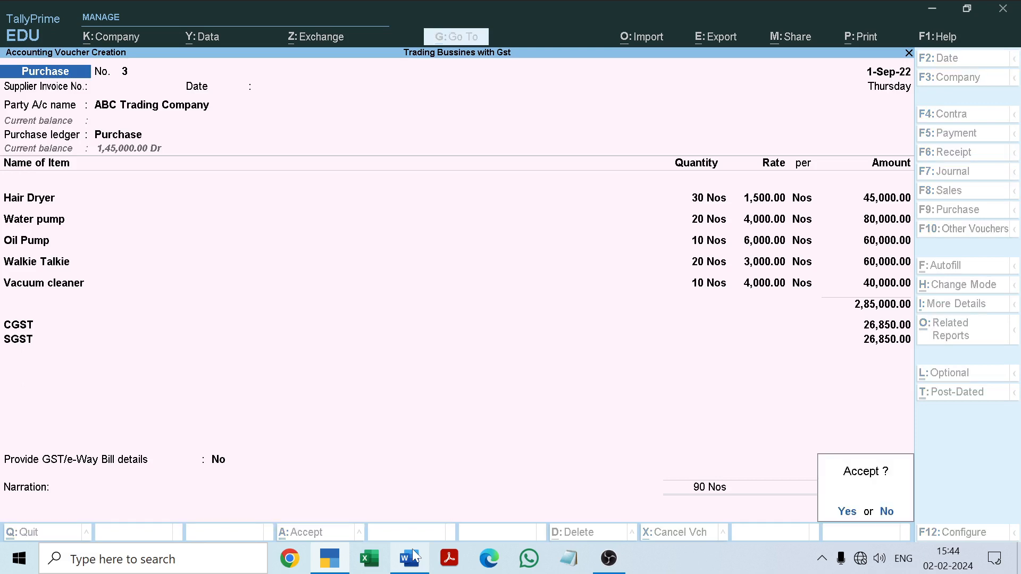
key(y)
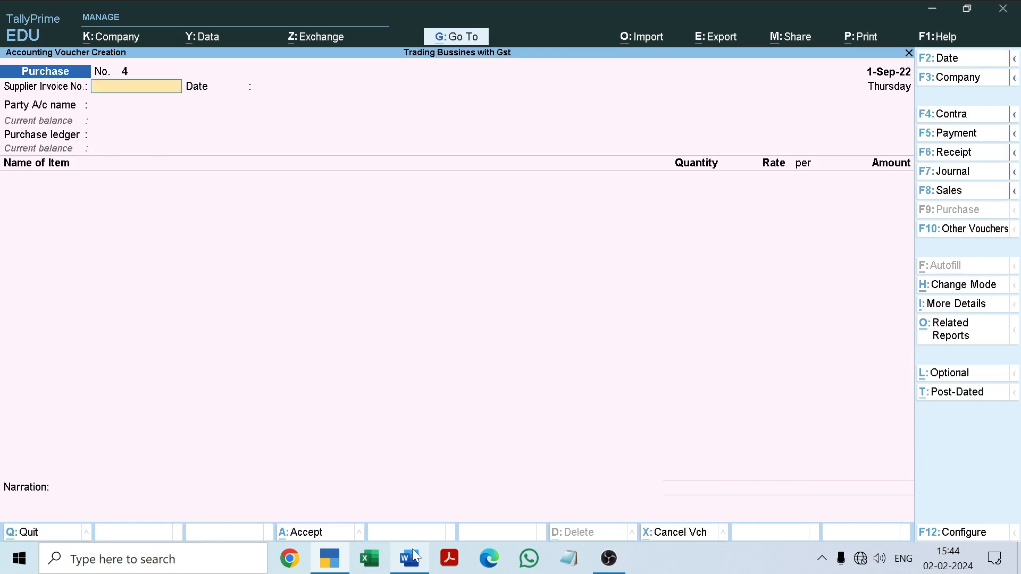
Leave voucher creation and open the Stock Summary report from the Gateway of Tally
key(Escape)
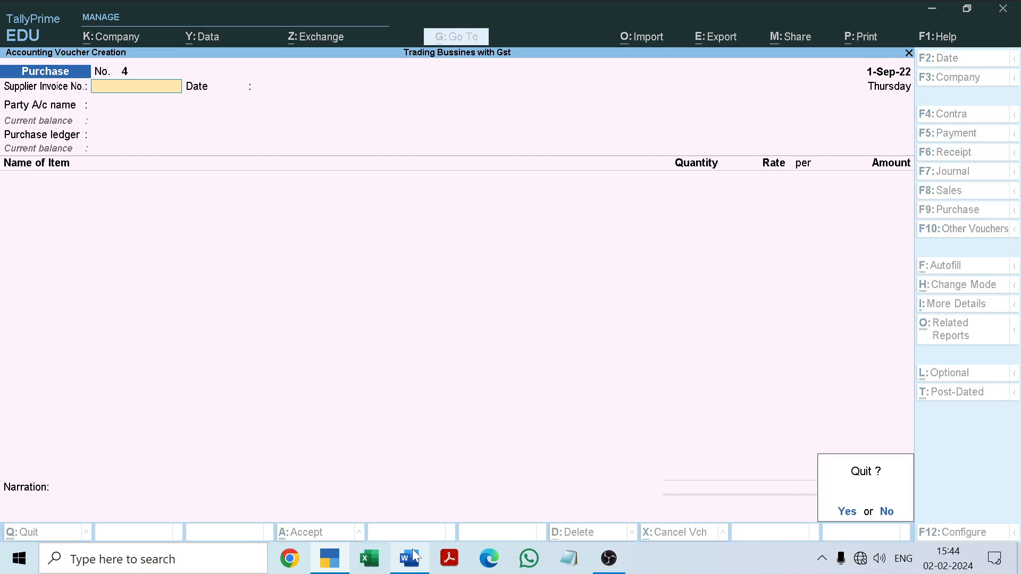
key(y)
key(Down)
key(Down)
key(Down)
key(Down)
key(Down)
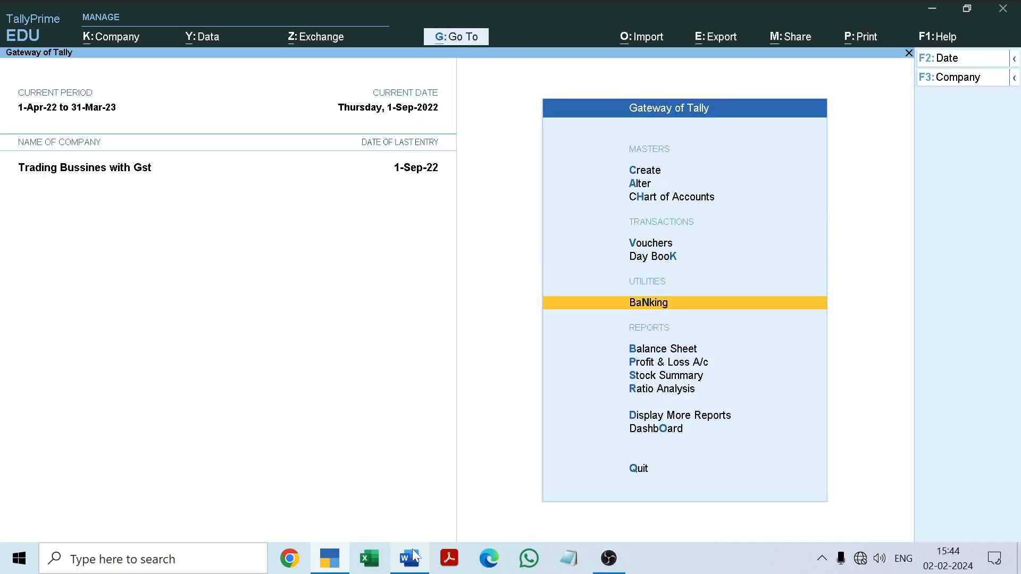
key(Return)
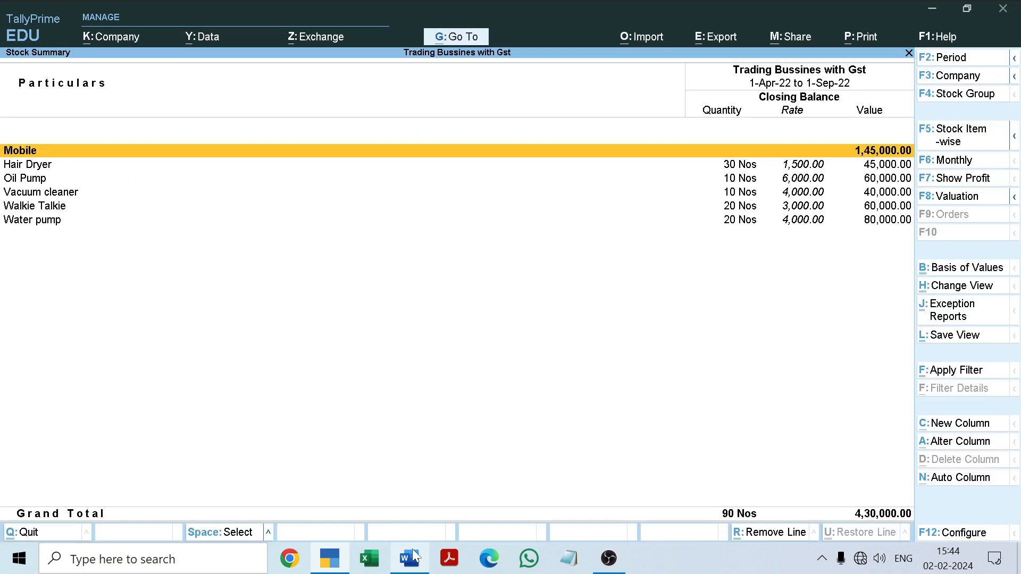
Examine the closing quantities, rates and values of the stock items in the Stock Summary, and close the report
key(Down)
key(Down)
key(Down)
key(Down)
key(Down)
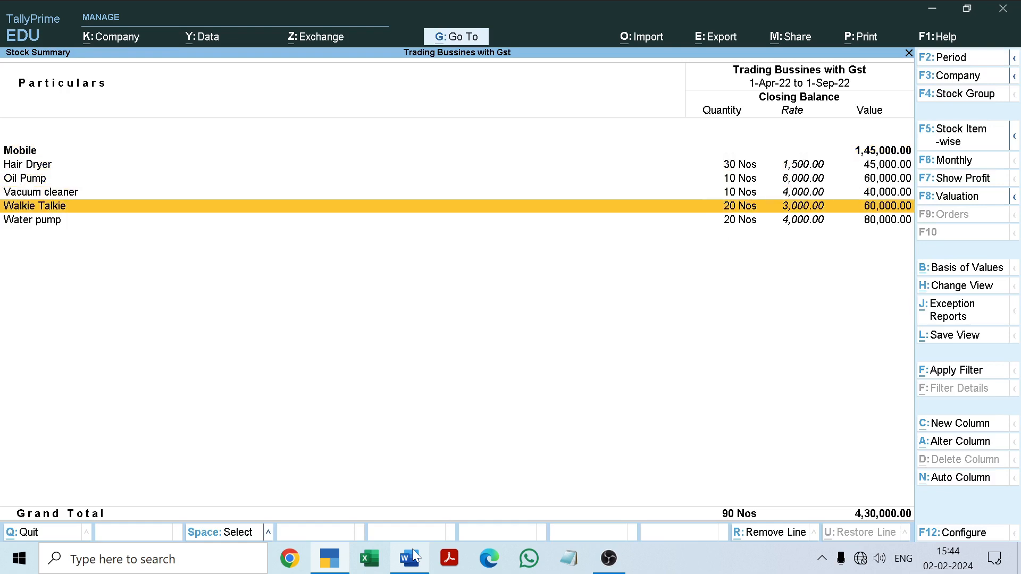
key(Up)
key(Up)
key(Up)
key(Up)
key(Down)
key(Down)
key(Down)
key(Down)
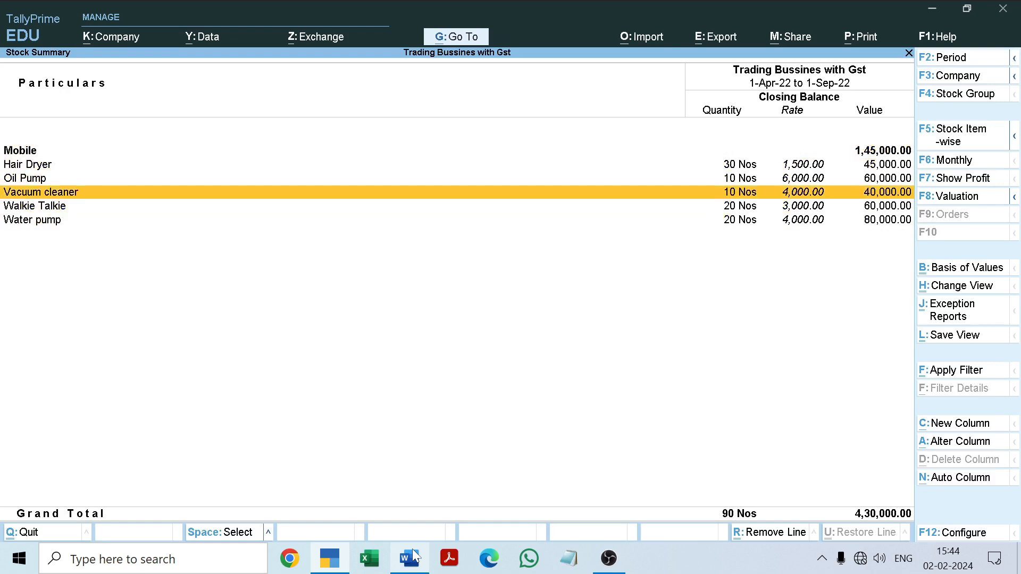
key(Up)
key(Up)
key(Up)
key(Up)
key(Down)
key(Down)
key(Down)
key(Escape)
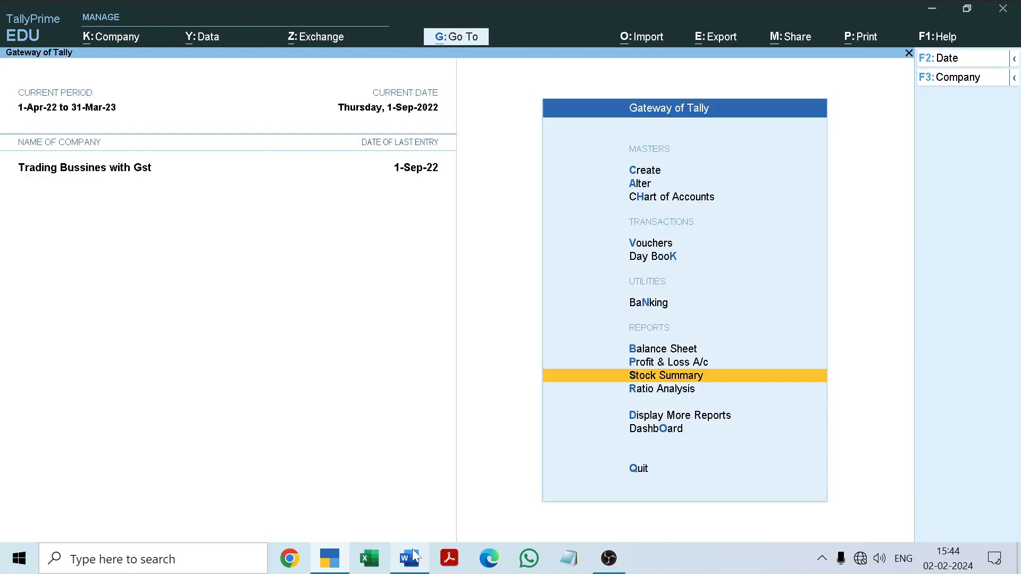
Open the saved ABC Trading Company purchase voucher from the Day Book
key(Up)
key(Up)
key(Up)
key(Up)
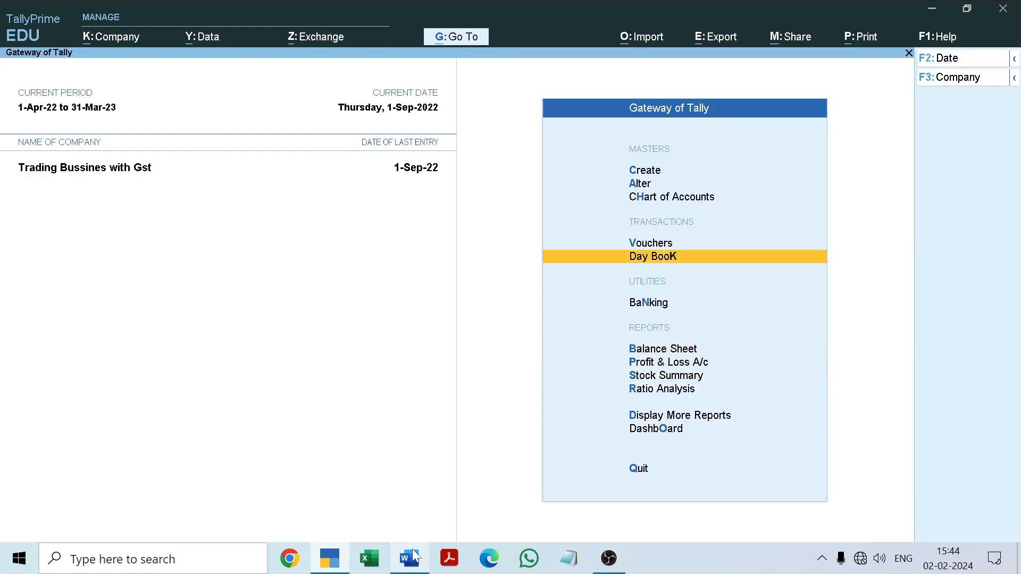
key(Return)
key(Down)
key(Down)
key(Down)
key(Down)
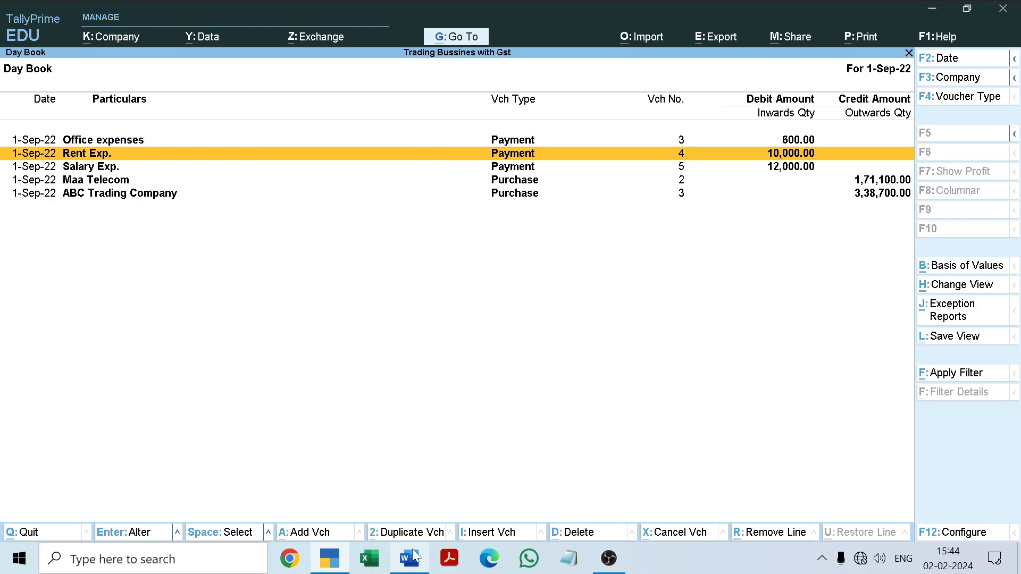
key(Return)
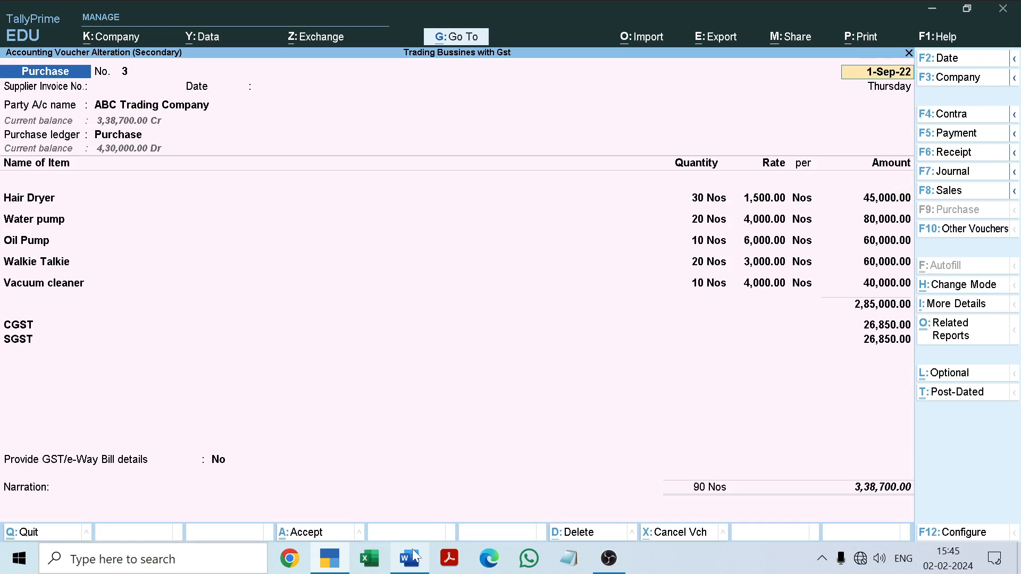
Preview the voucher's printed invoice enlarged, examine its supplier details, items, taxes and total, and return to the voucher without printing
key(ctrl)
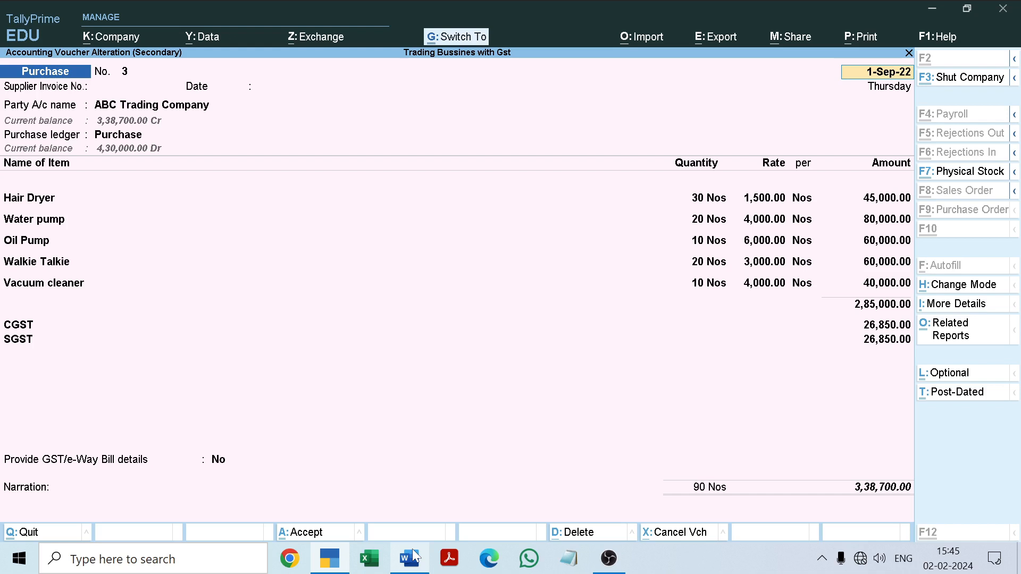
key(ctrl+p)
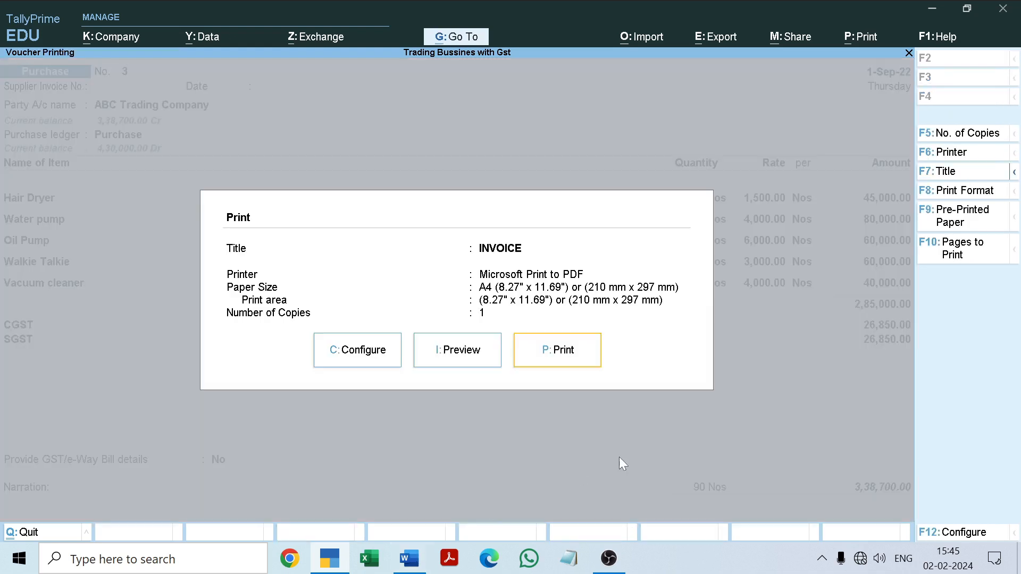
click(476, 356)
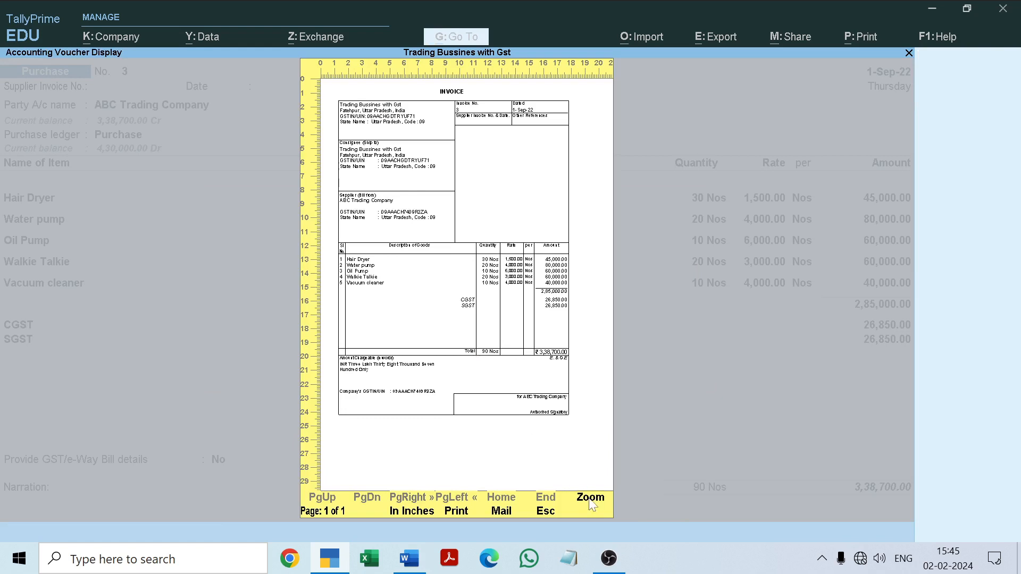
click(591, 499)
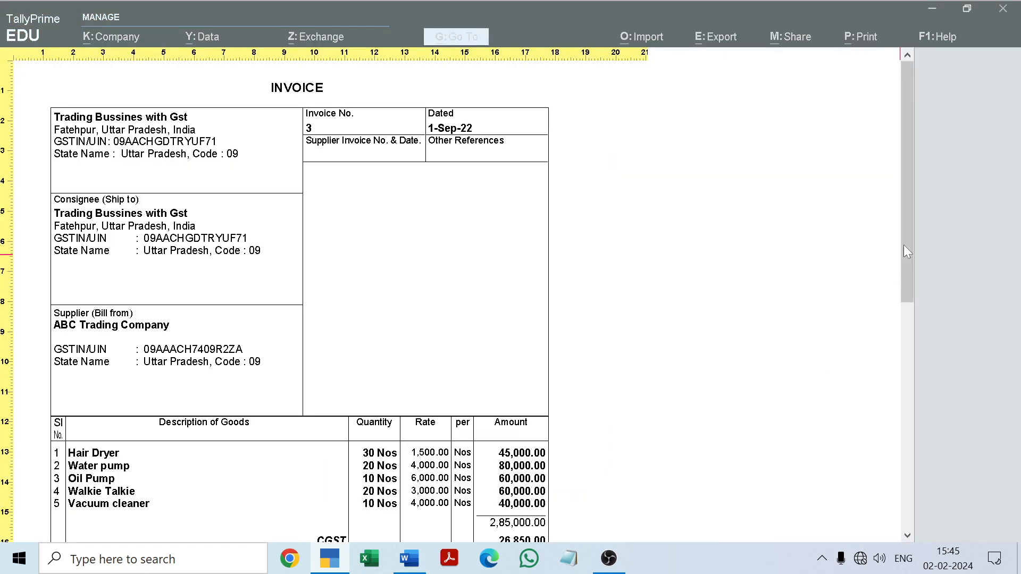
scroll(904, 244, down, 1)
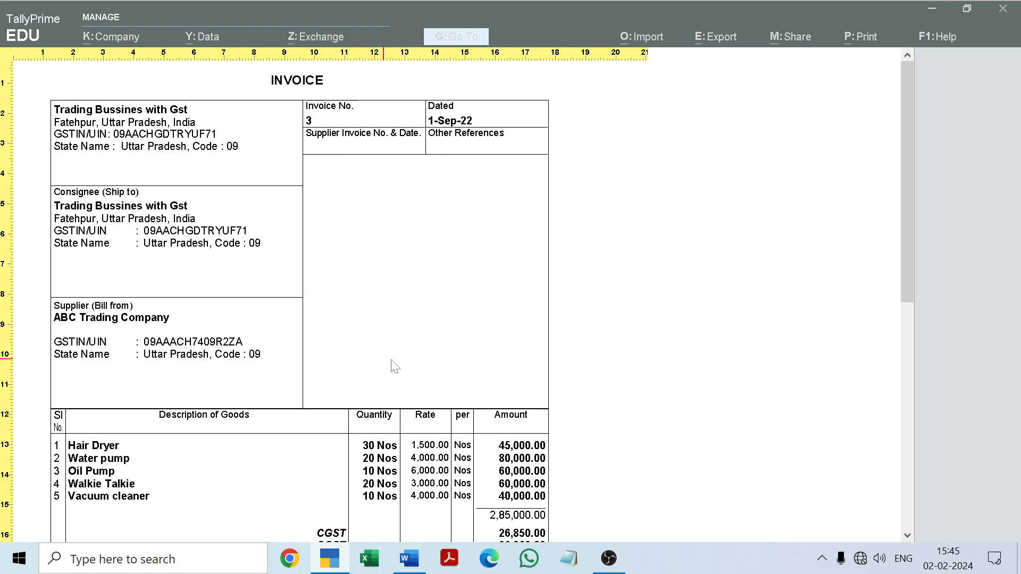
drag(909, 226, 905, 303)
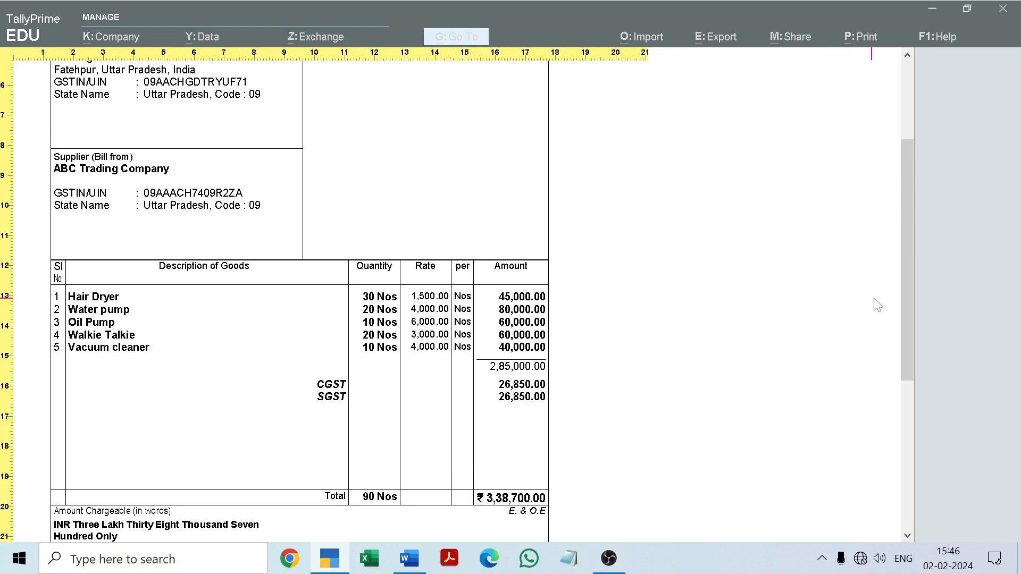
drag(902, 285, 905, 341)
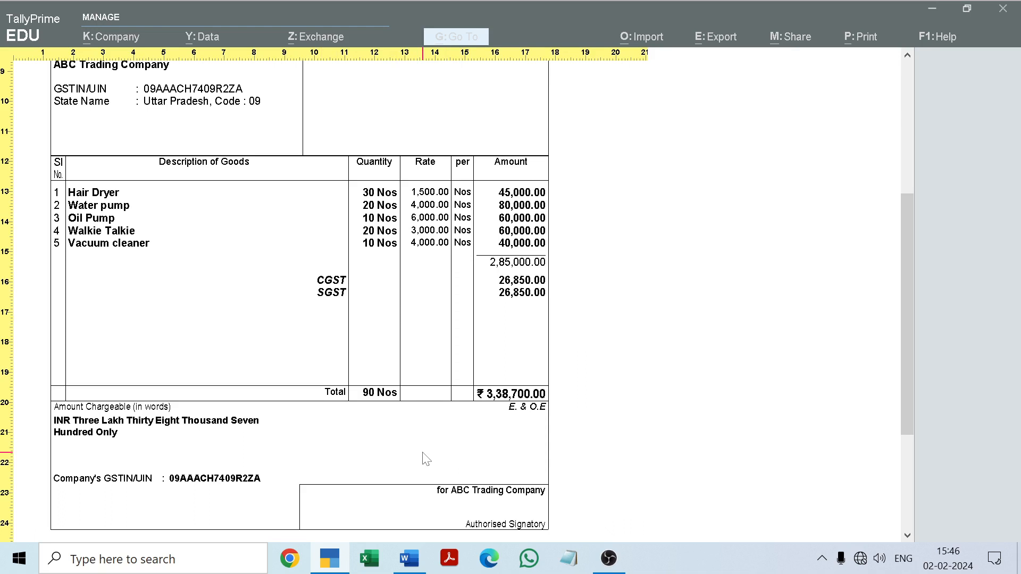
key(Escape)
key(Escape)
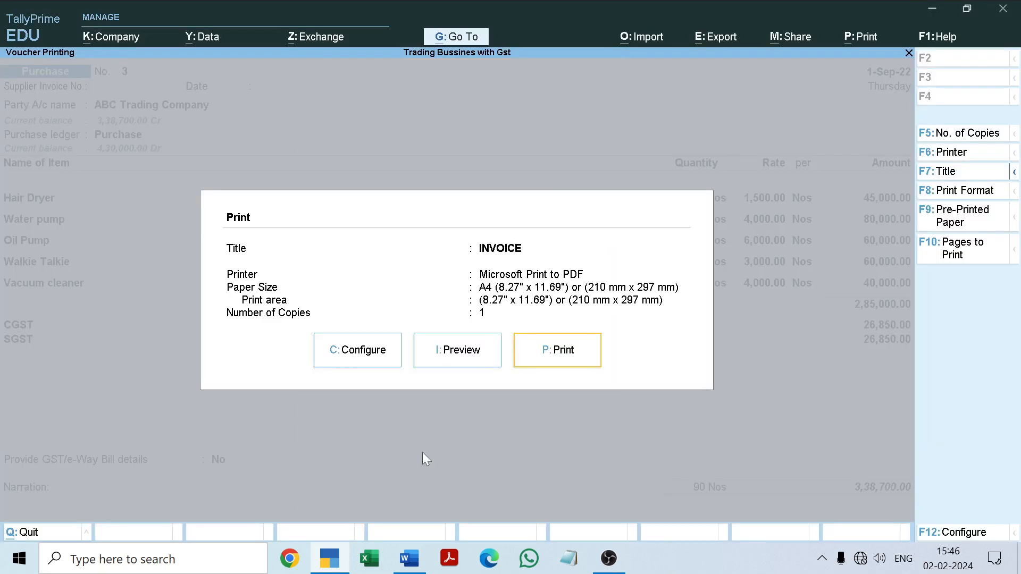
Leave the voucher and Day Book, and open the Trial Balance in detailed view
key(Escape)
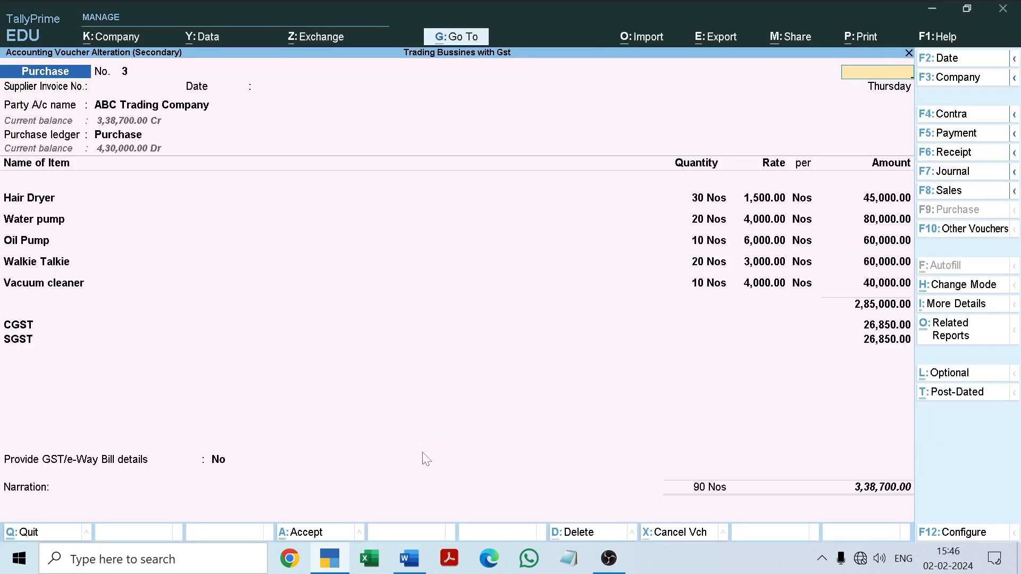
key(Escape)
key(Escape)
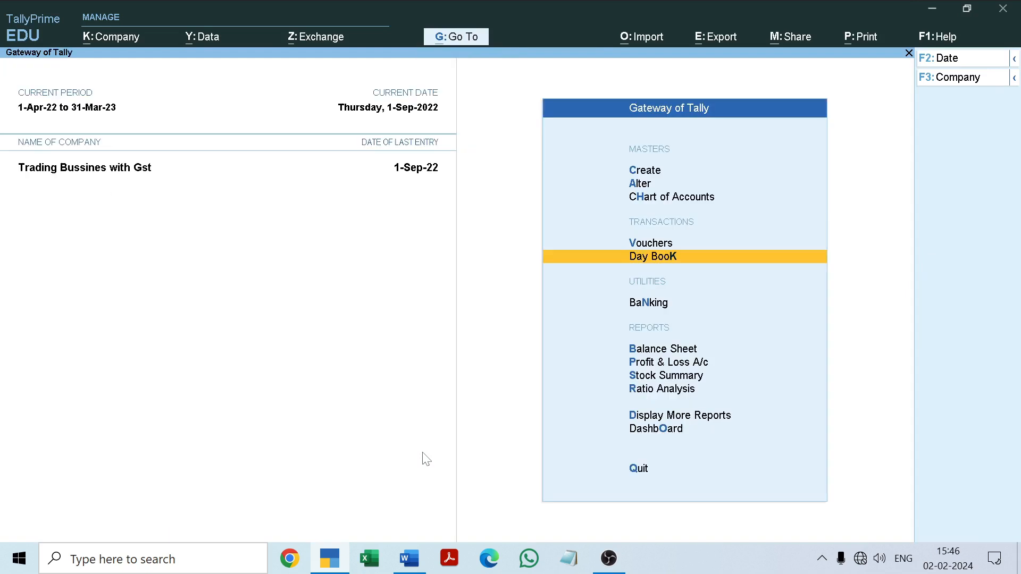
key(d)
key(Return)
key(alt)
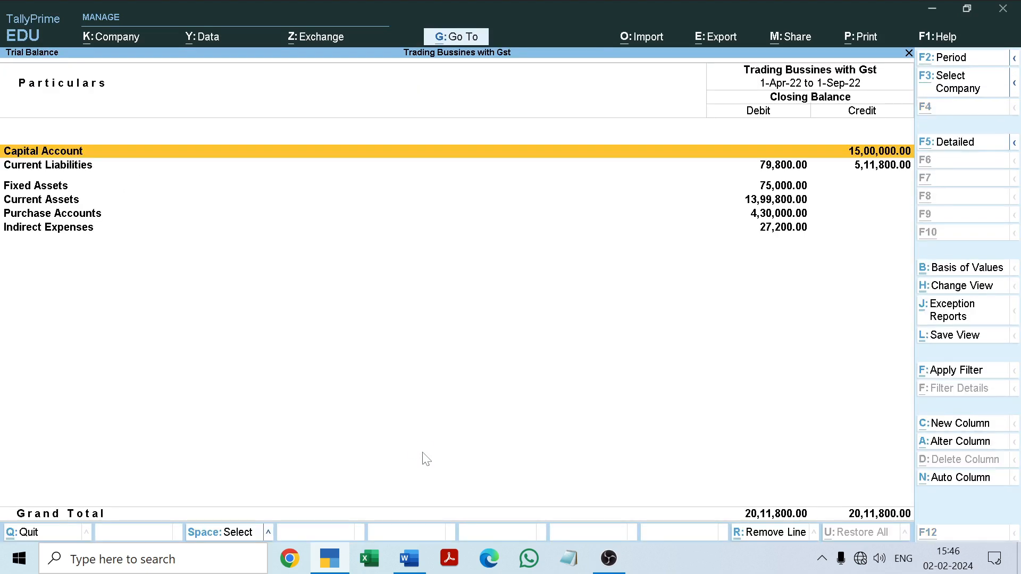
key(alt+F5)
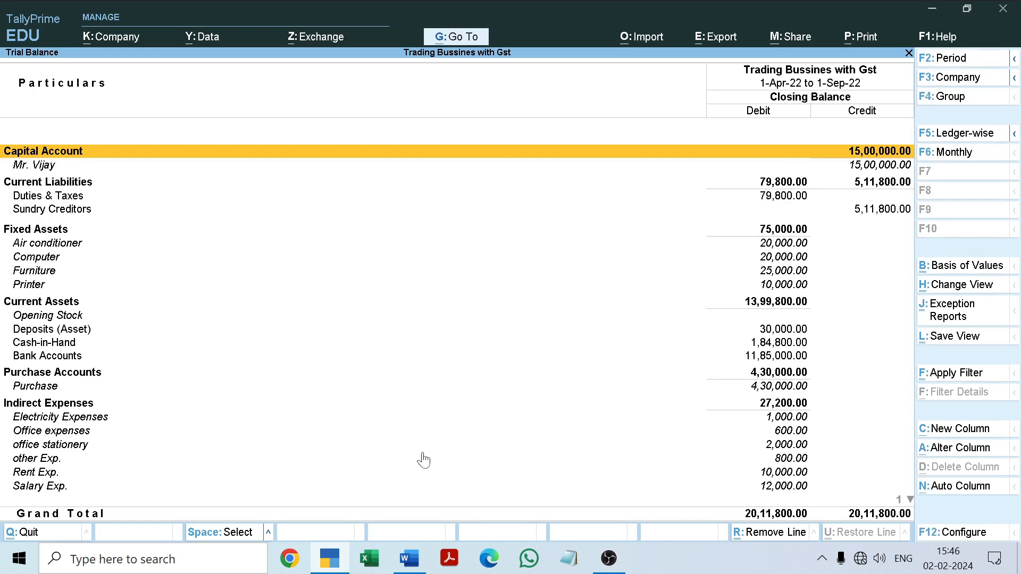
Open the Duties & Taxes group from the Trial Balance and compare its CGST and SGST closing balances
key(Down)
key(Down)
key(Down)
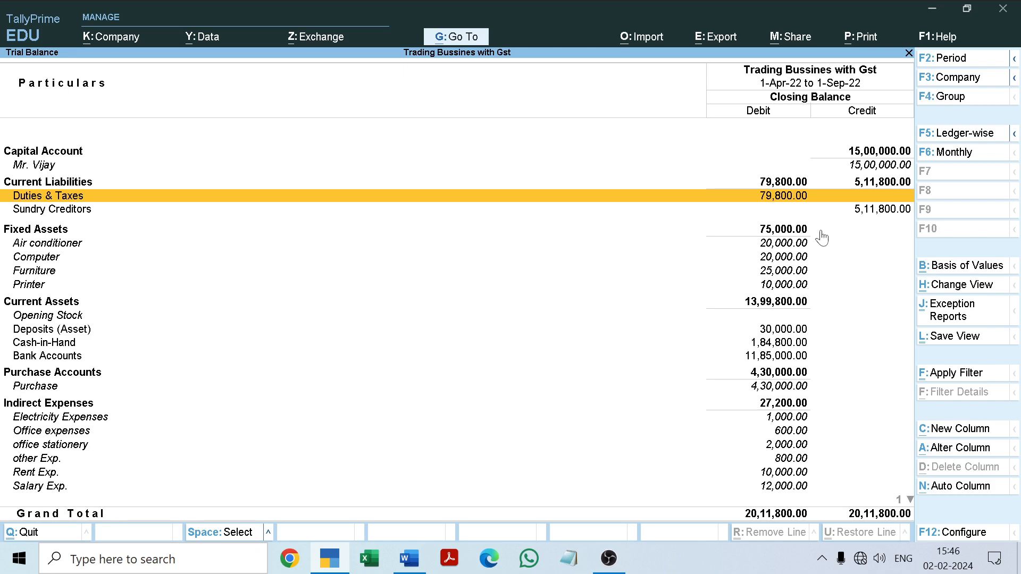
click(878, 201)
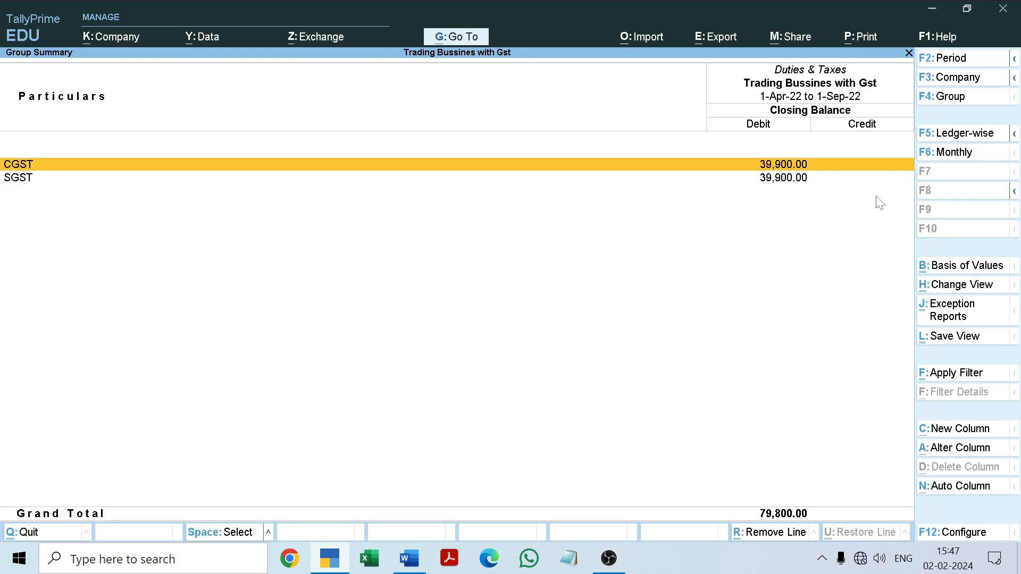
key(Down)
key(Up)
key(Down)
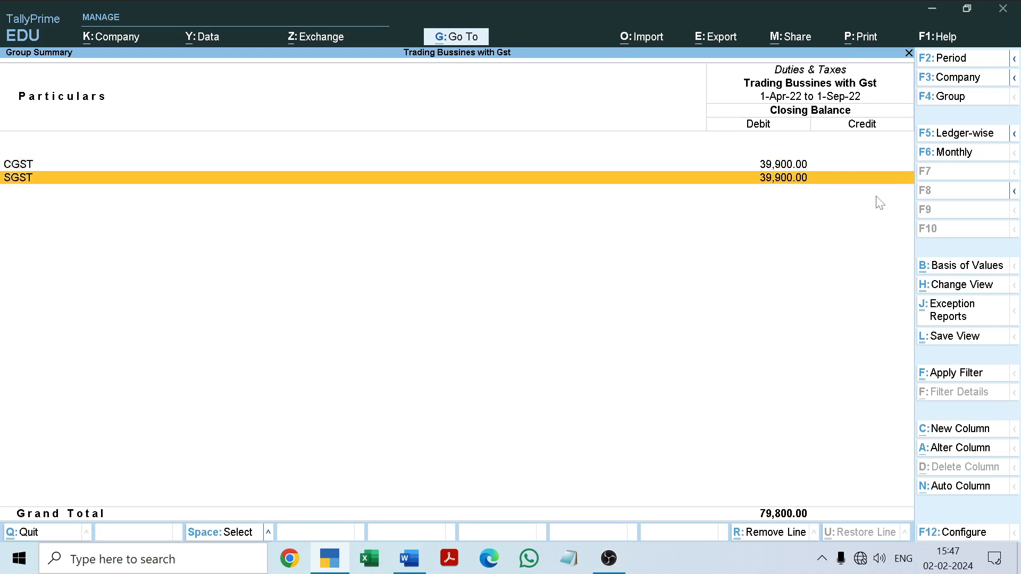
Open the CGST ledger's September vouchers and examine the tax amounts of the Maa Telecom and ABC Trading Company purchases
key(Up)
key(Return)
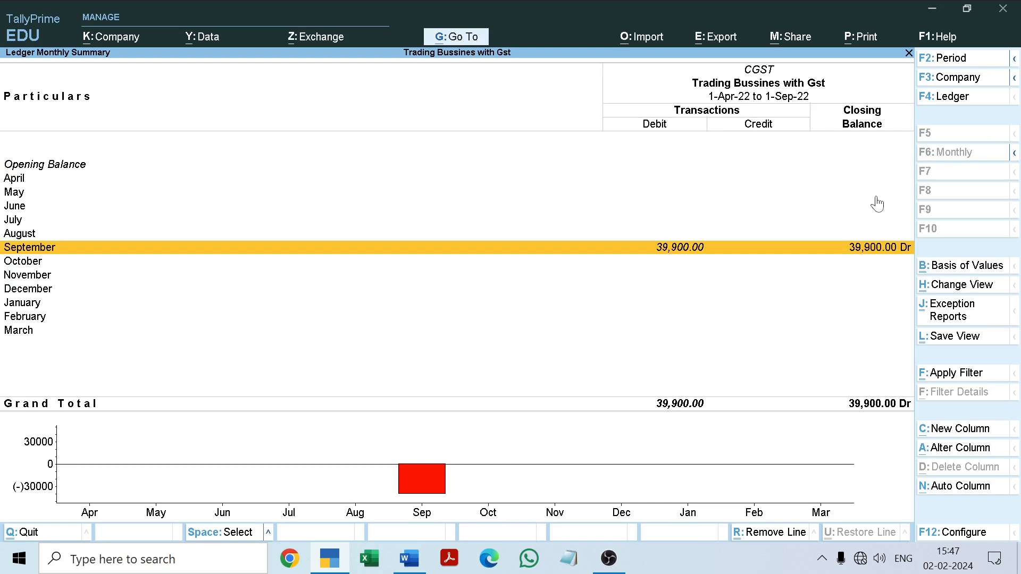
key(Return)
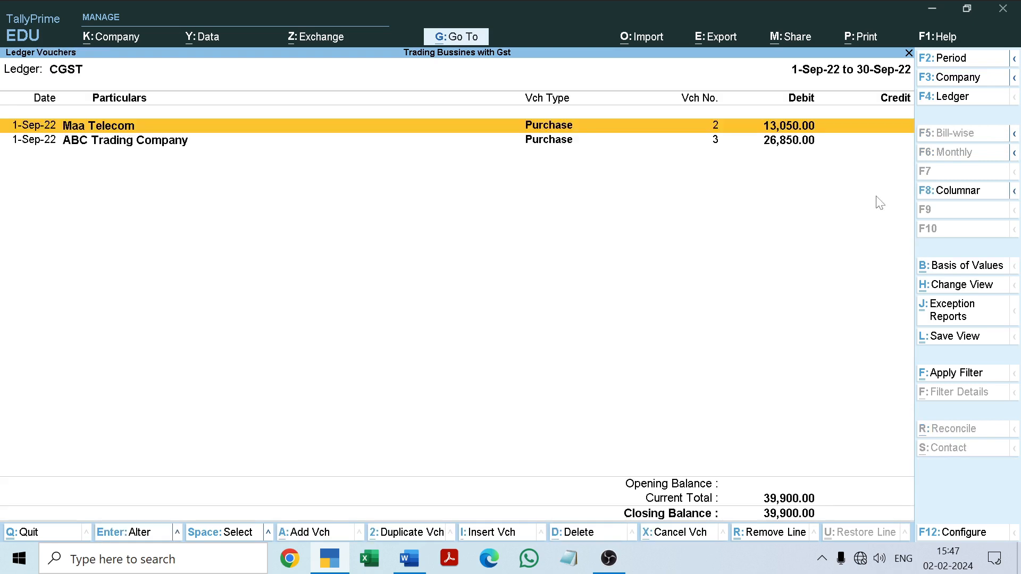
key(Down)
key(Up)
key(Down)
key(Up)
key(Down)
key(Up)
key(Down)
key(Up)
key(Down)
key(Up)
key(Down)
key(Up)
key(Down)
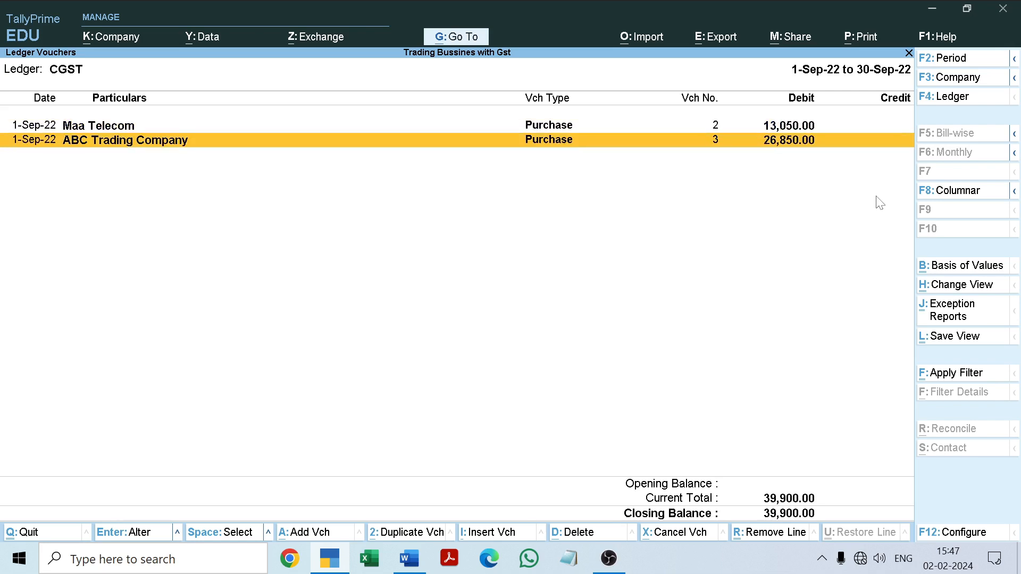
key(Up)
key(Down)
Close the CGST ledger reports and the Trial Balance, returning to the Gateway of Tally
key(Escape)
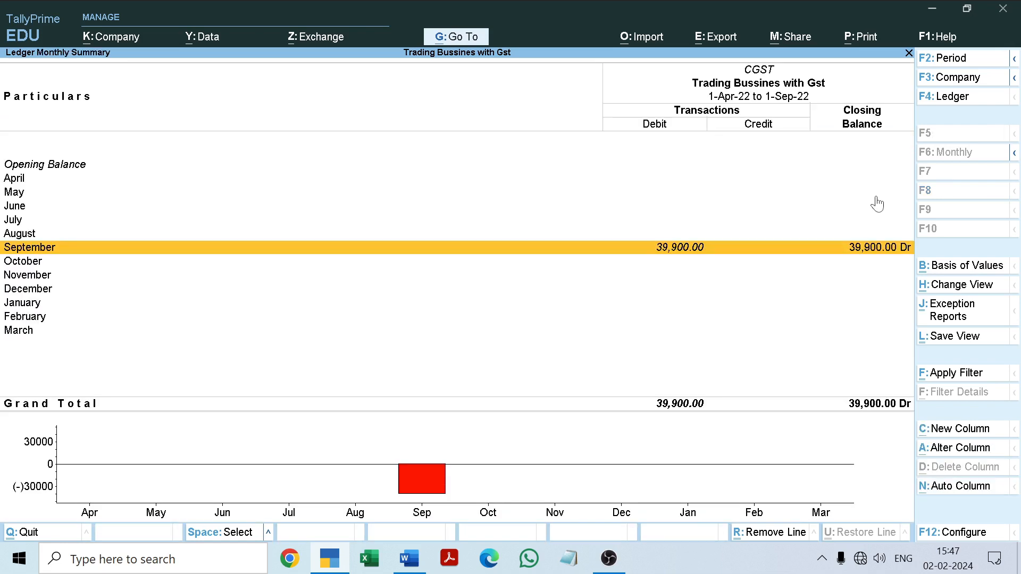
key(Escape)
key(Escape)
key(Escape)
key(Escape)
key(Escape)
key(Escape)
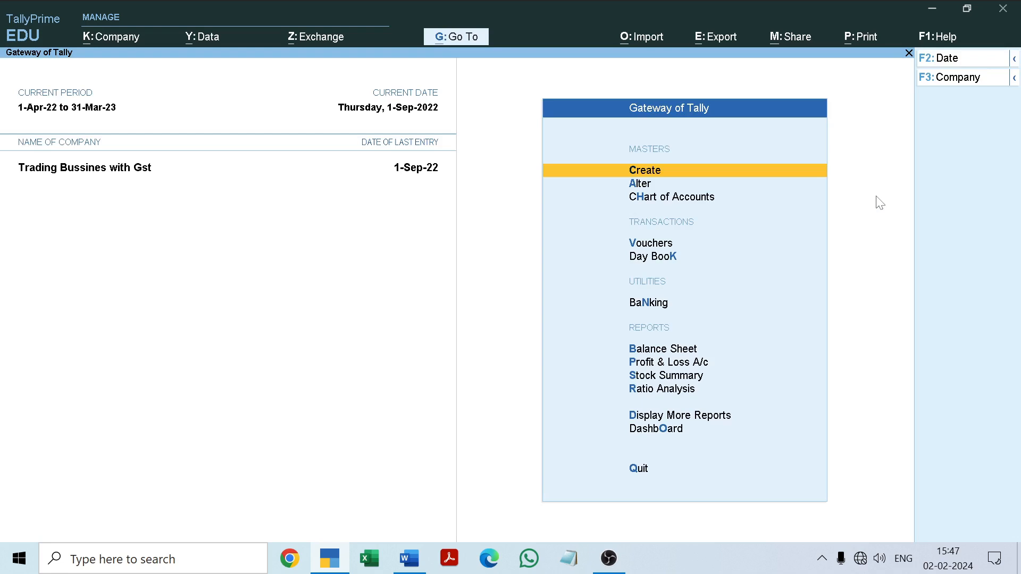
Switch to the Word project document, review the Gupta Traders and Laxmi Electronics credit purchases, and return to TallyPrime
click(410, 559)
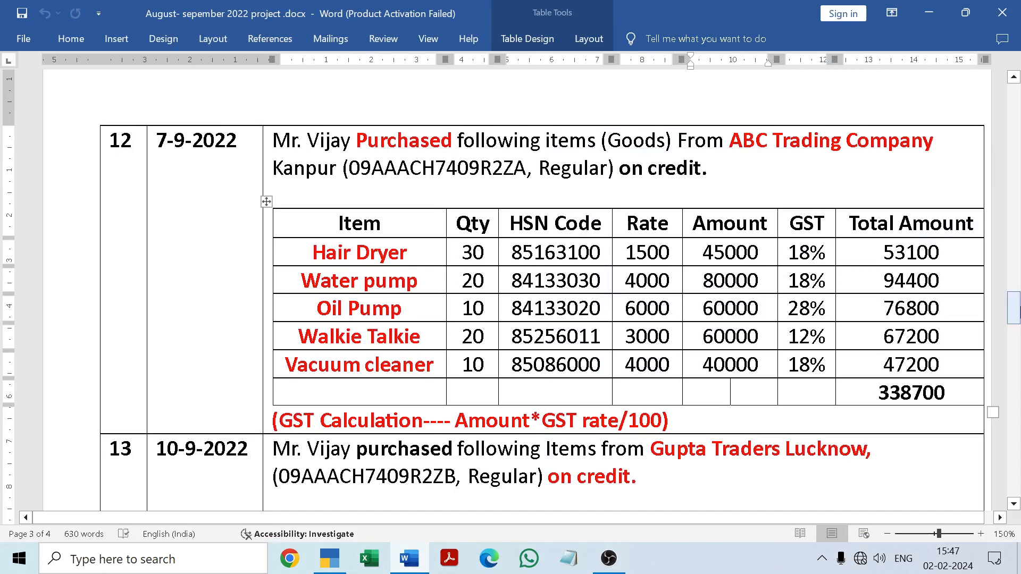
drag(1014, 307, 1014, 321)
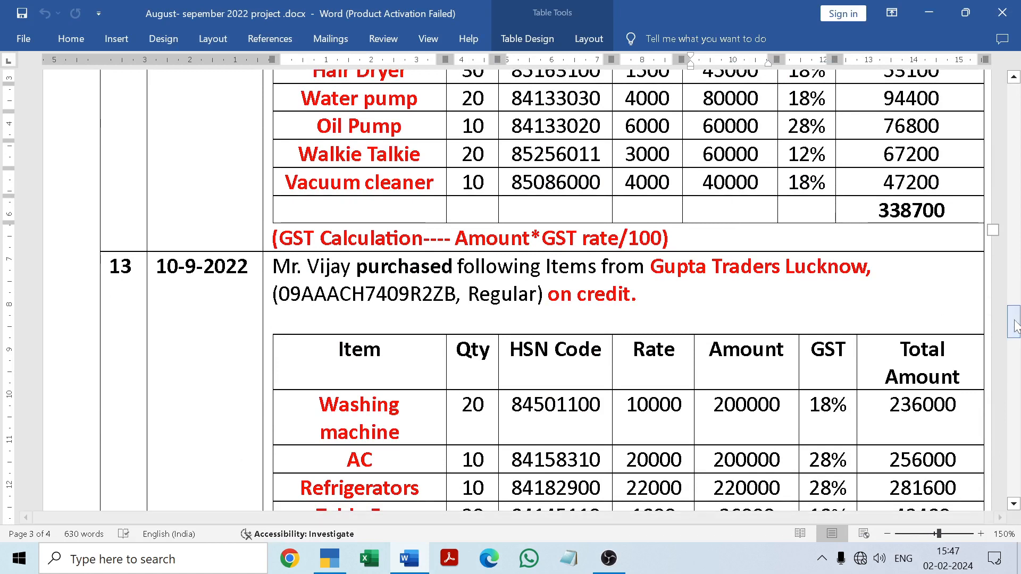
drag(1014, 321, 1019, 364)
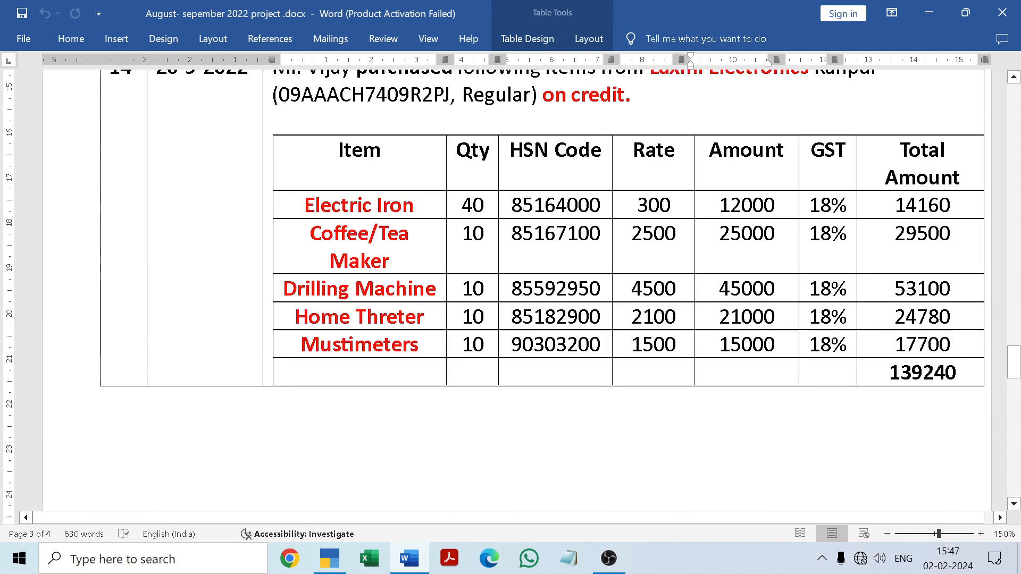
click(402, 561)
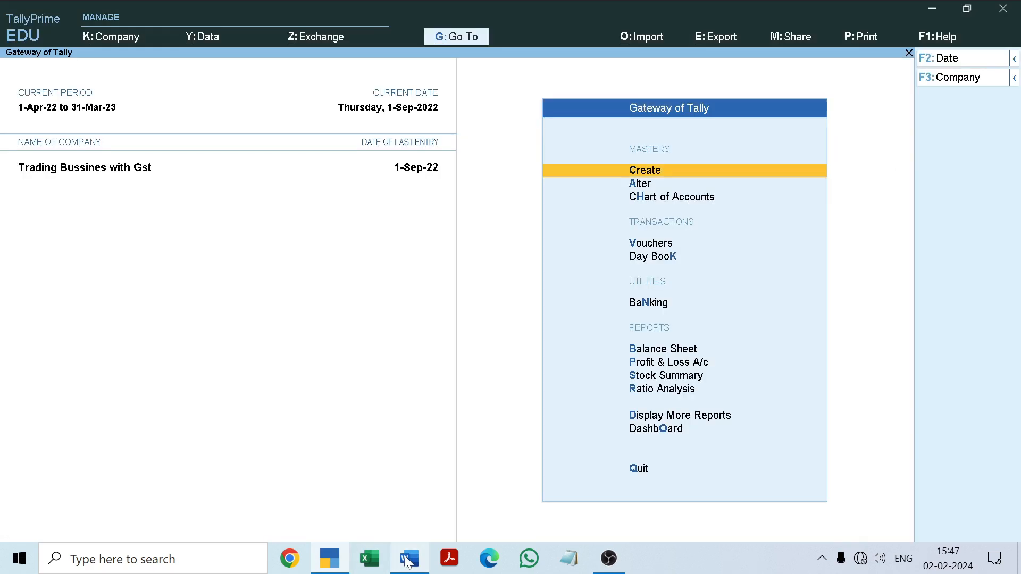